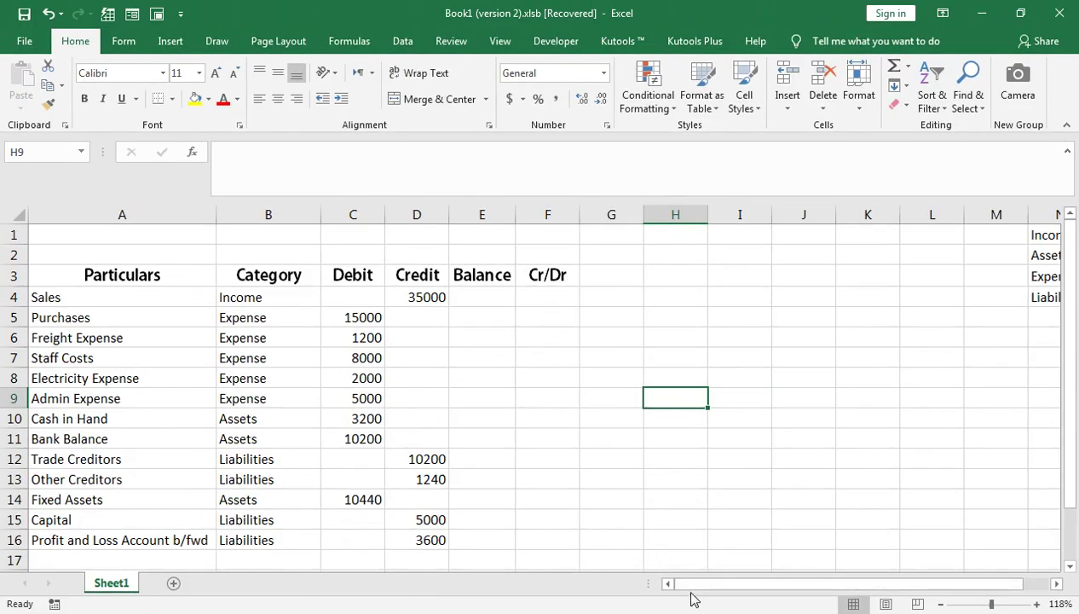
Scroll right to show the N:O category table, then select F4 for the first Cr/Dr entry
left_click_drag(695, 583, 801, 583)
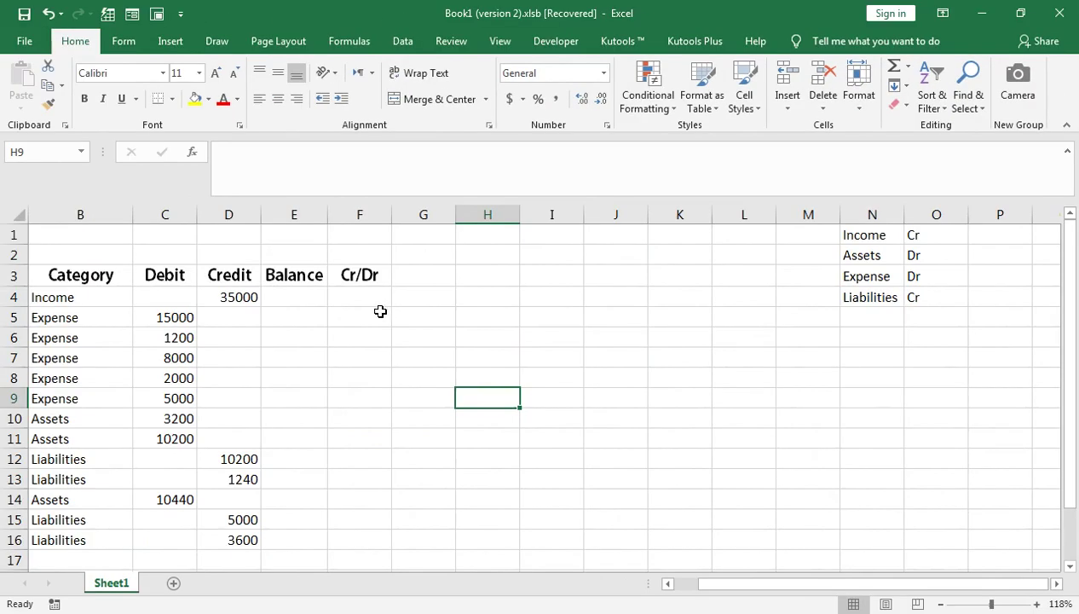
left_click(361, 298)
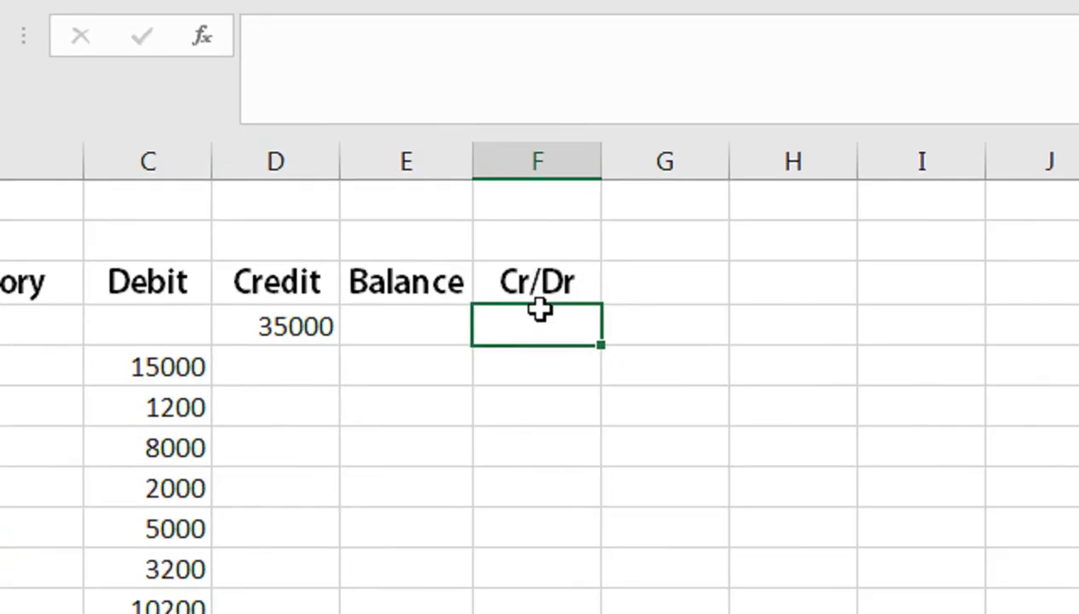
Begin a VLOOKUP in F4 using B4 as the lookup value and the absolute table $N$1:$O$4
type("=vlo")
key("Tab")
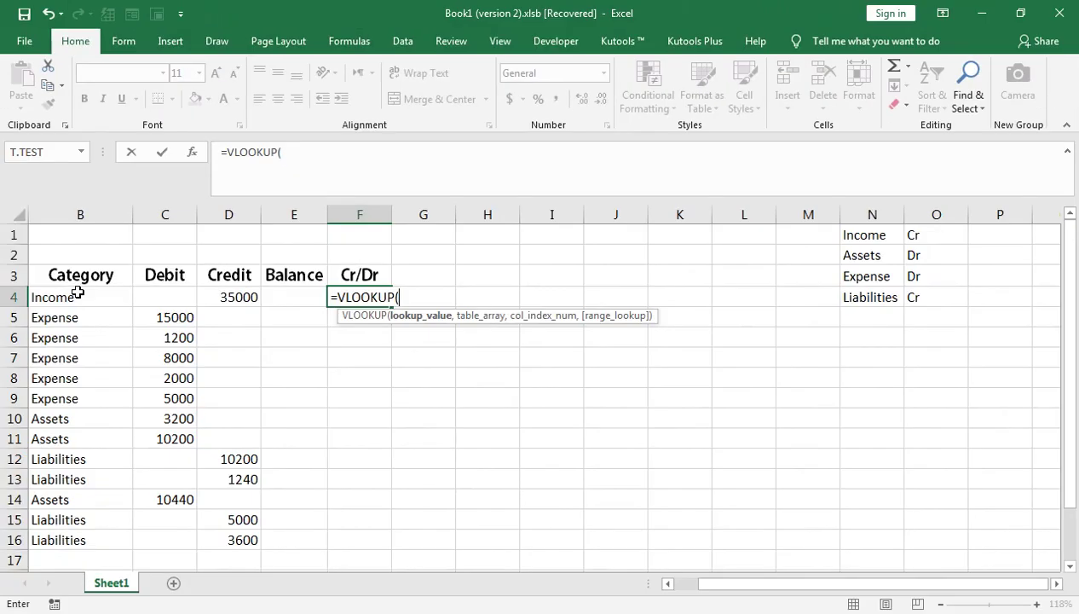
left_click(83, 300)
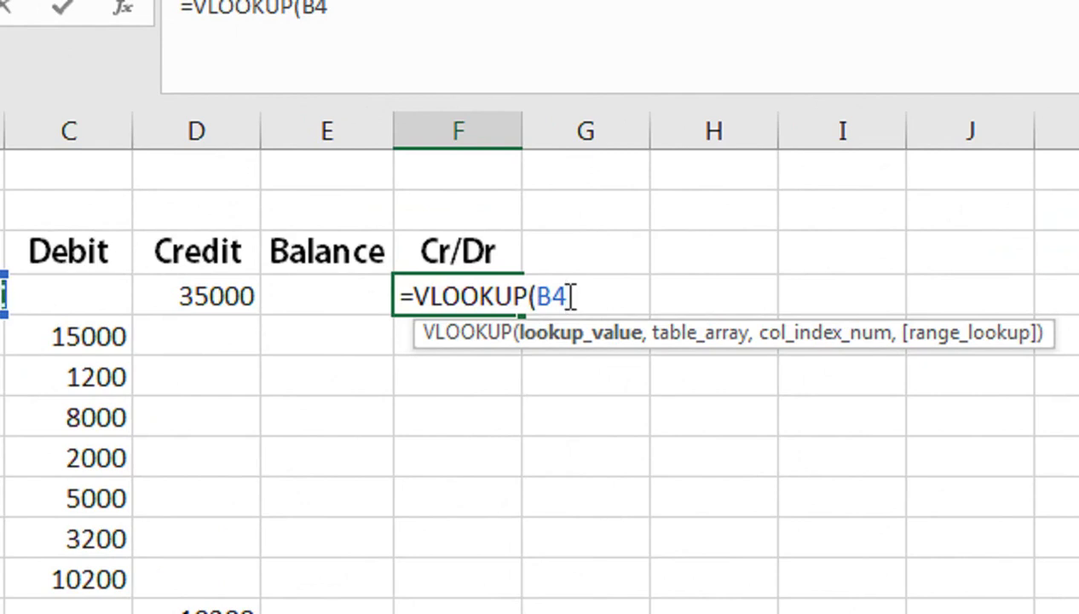
type(",")
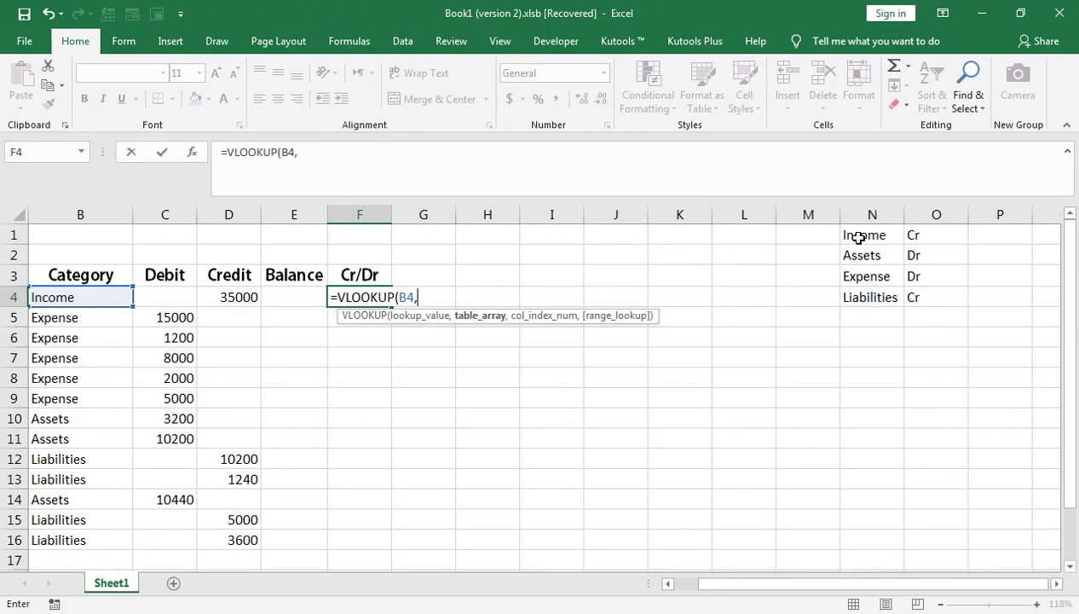
left_click(859, 238)
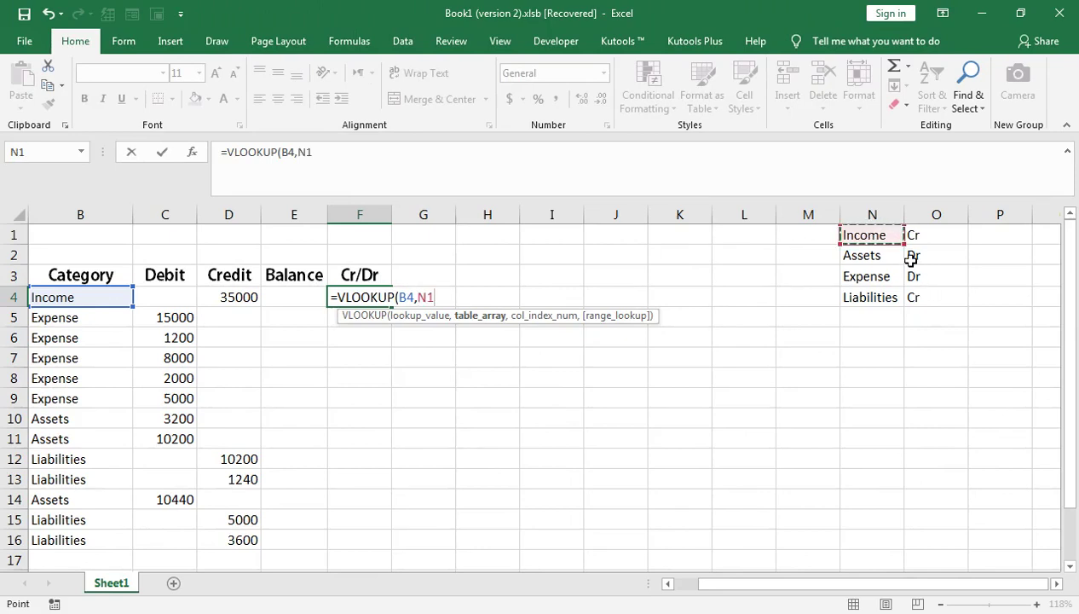
left_click_drag(911, 259, 856, 277)
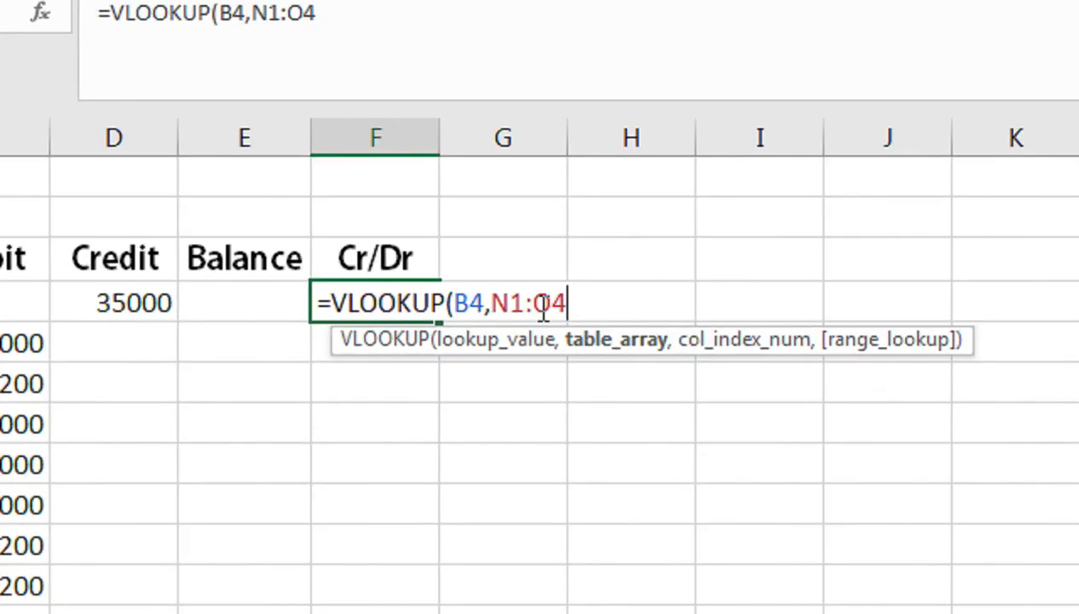
key("F4")
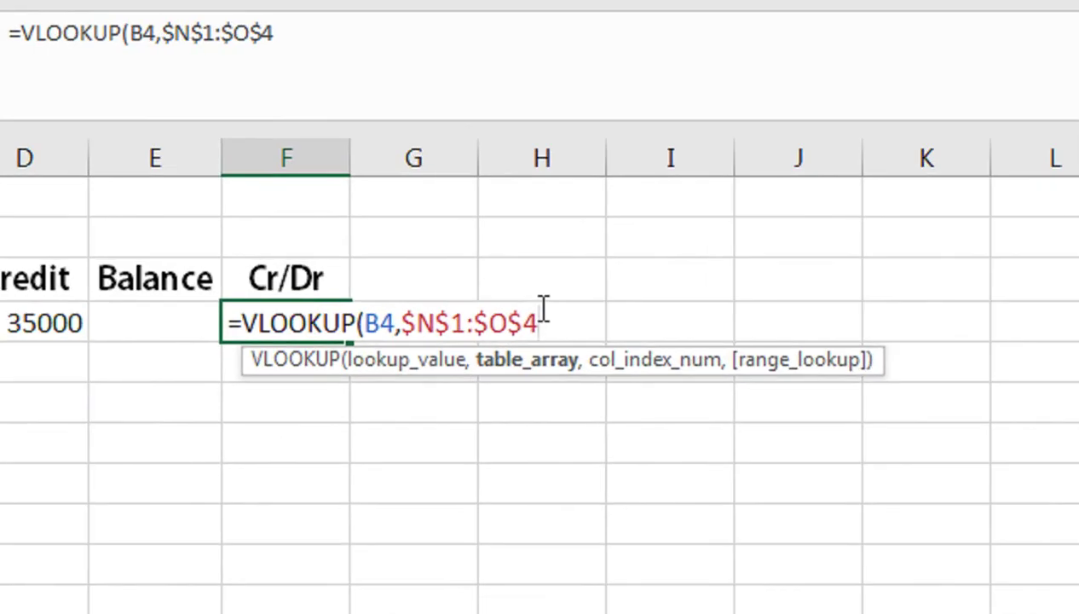
Finish the F4 formula with column 2 and FALSE: =VLOOKUP(B4,$N$1:$O$4,2,FALSE)
type(",")
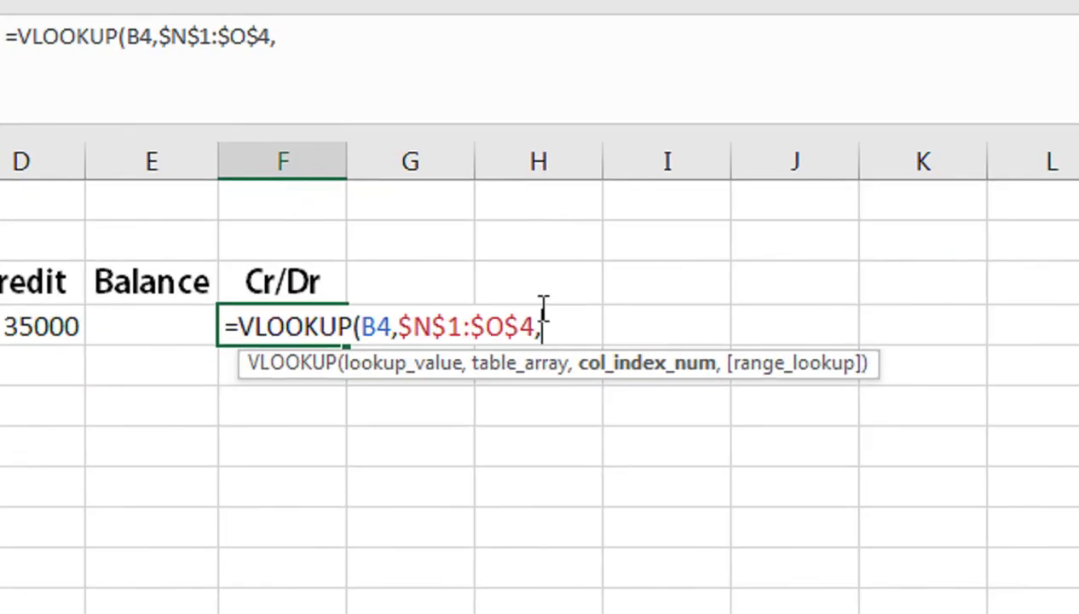
type("2,")
key("Down")
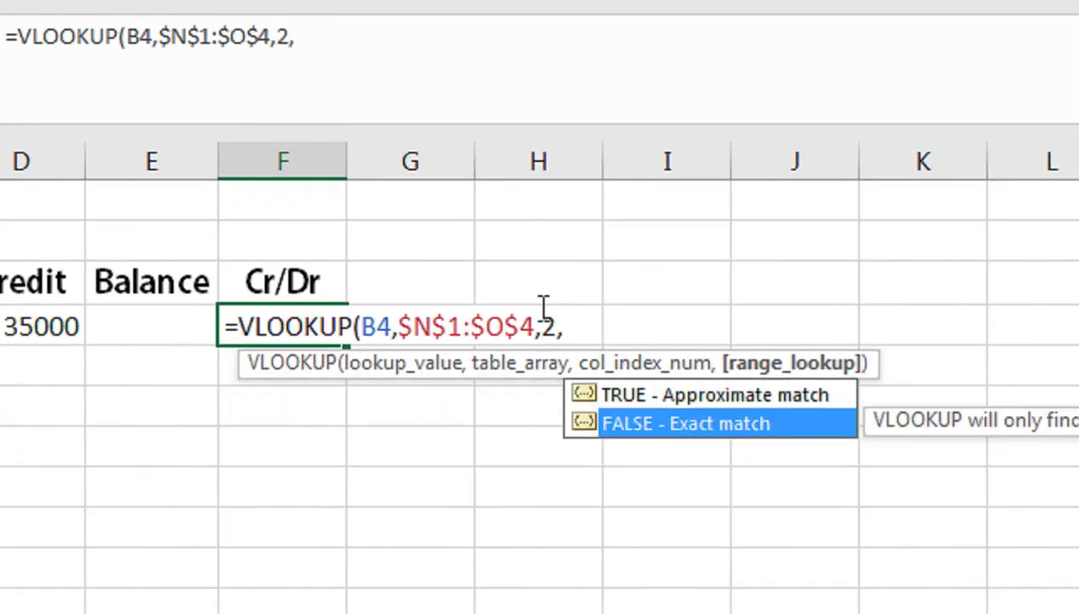
key("Up")
type("q")
key("BackSpace")
type("f")
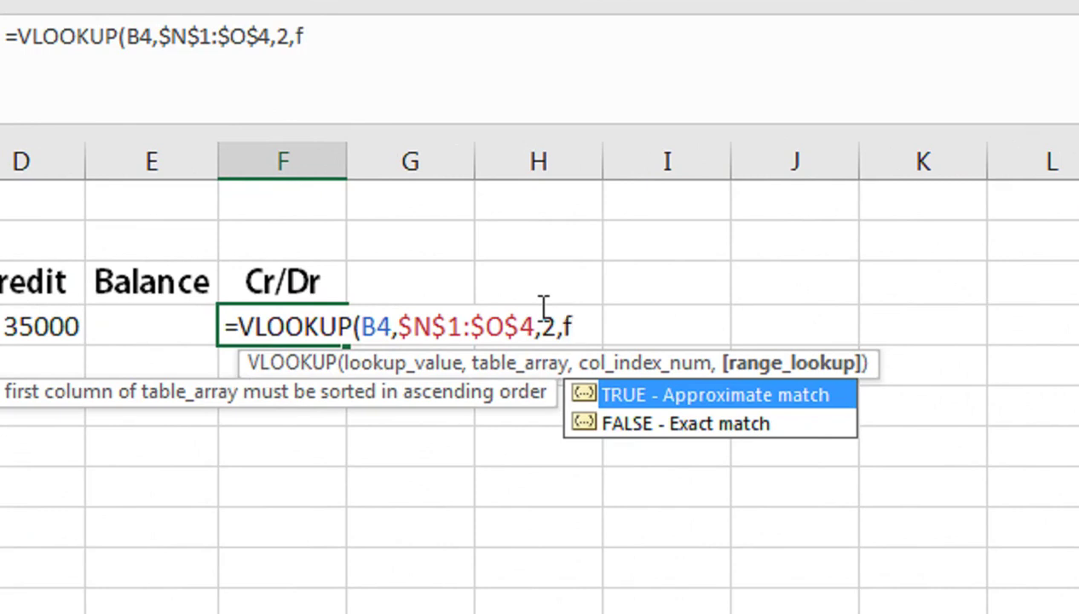
key("Down")
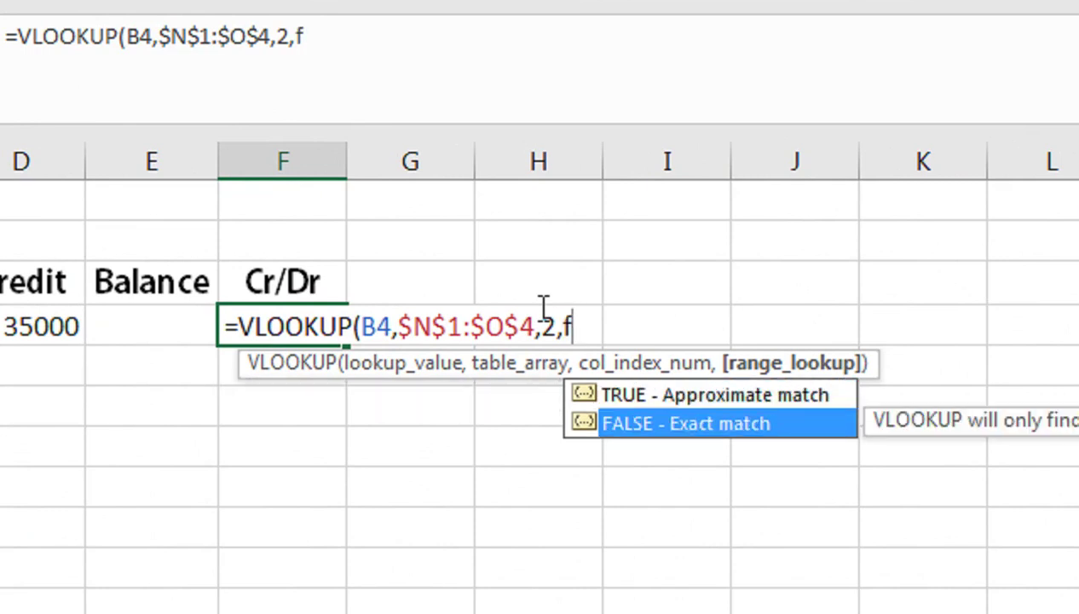
key("Tab")
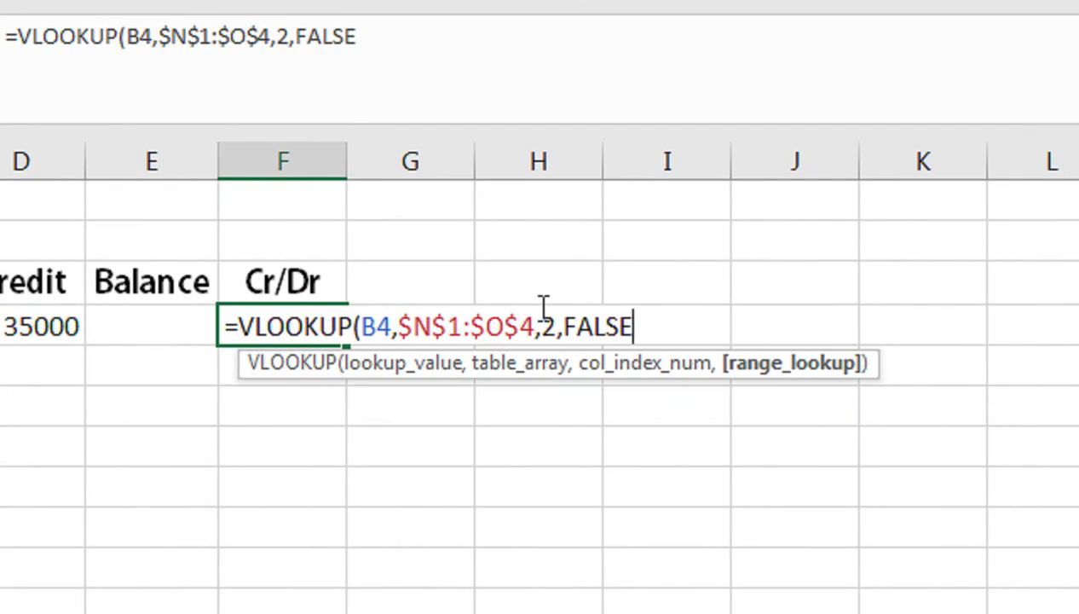
type(")")
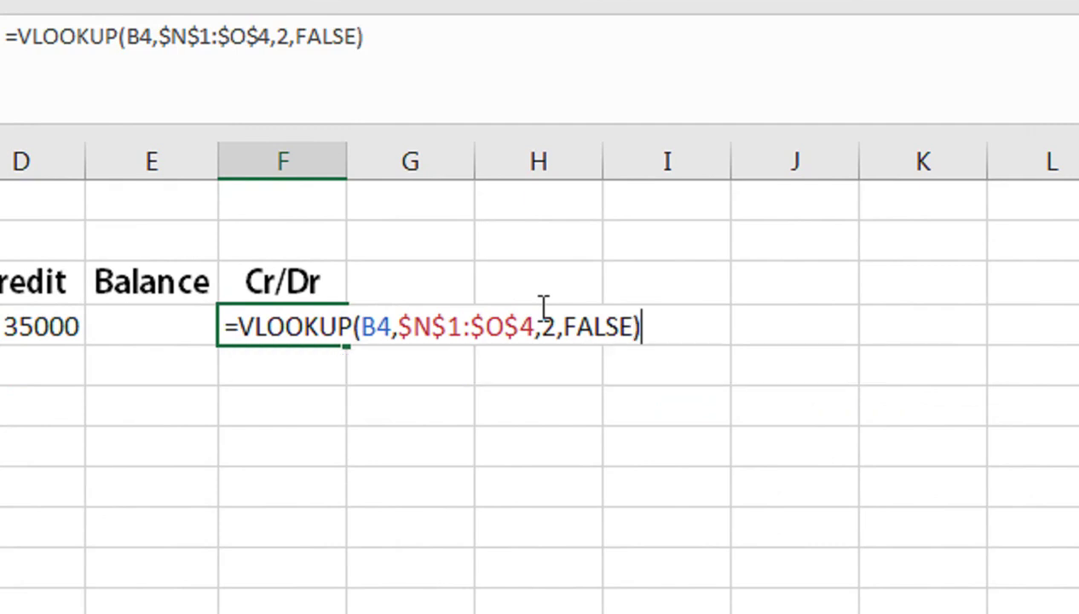
key("Return")
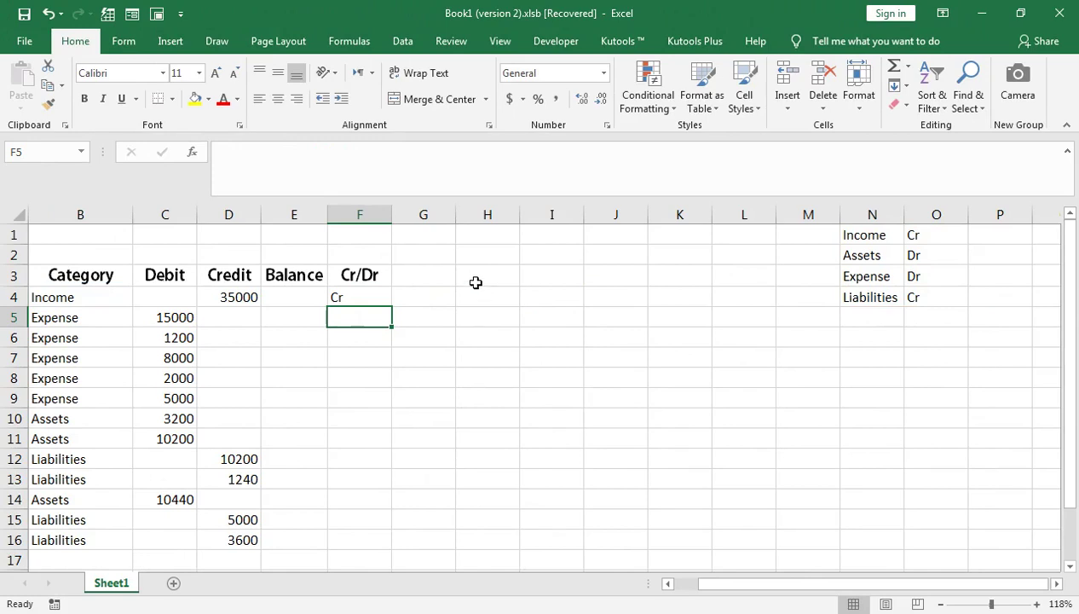
Copy the F4 lookup formula down through F16
left_click(351, 293)
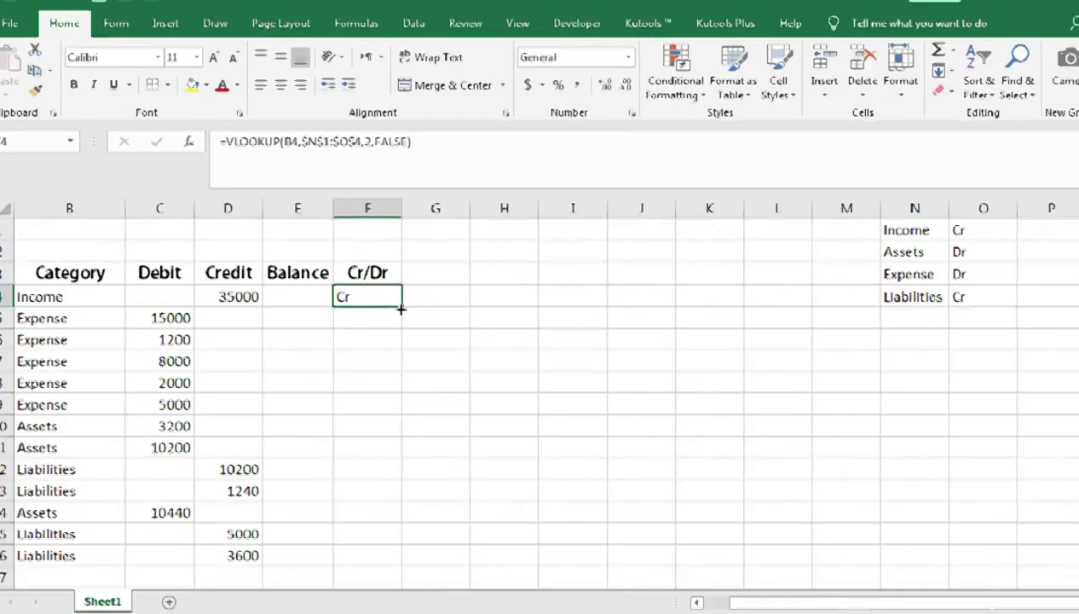
double_click(391, 307)
left_click(287, 297)
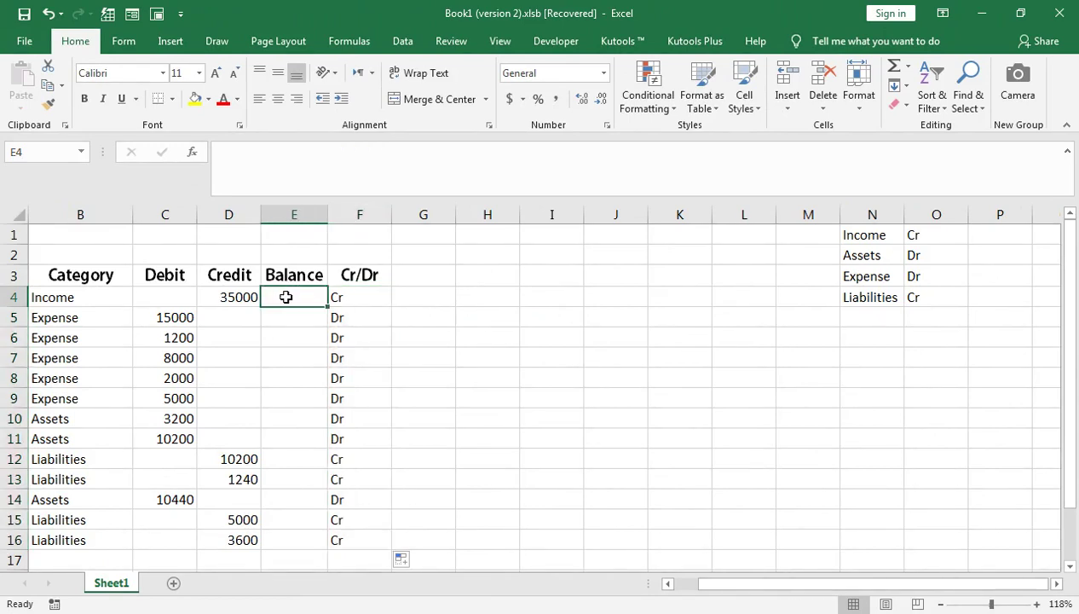
Enter =IF(F4="Cr",D4-C4,C4-D4) in E4 as the first Balance formula
type("=IF(")
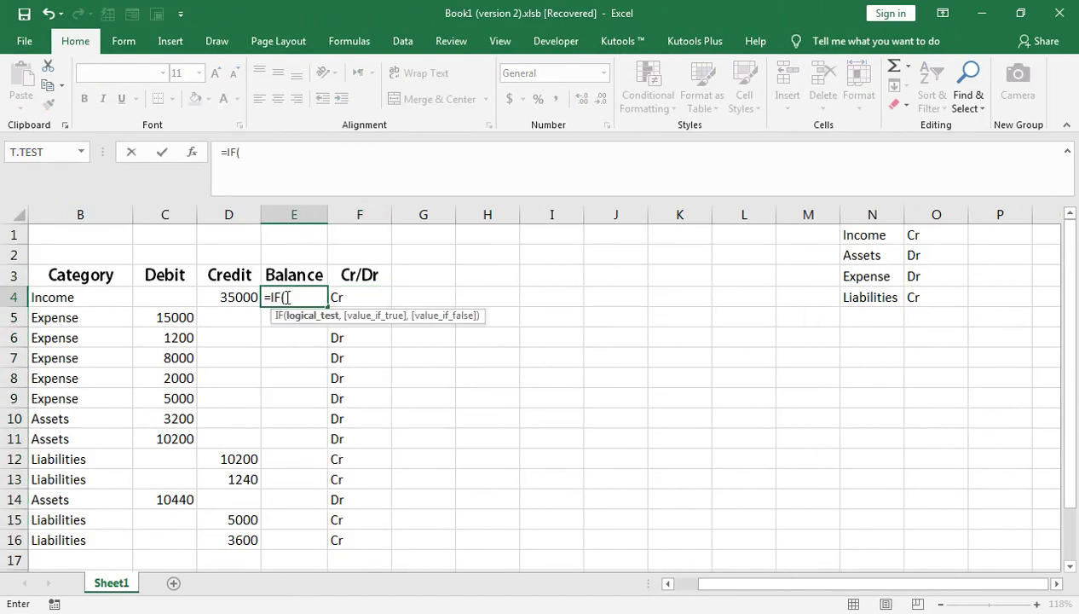
key("Right")
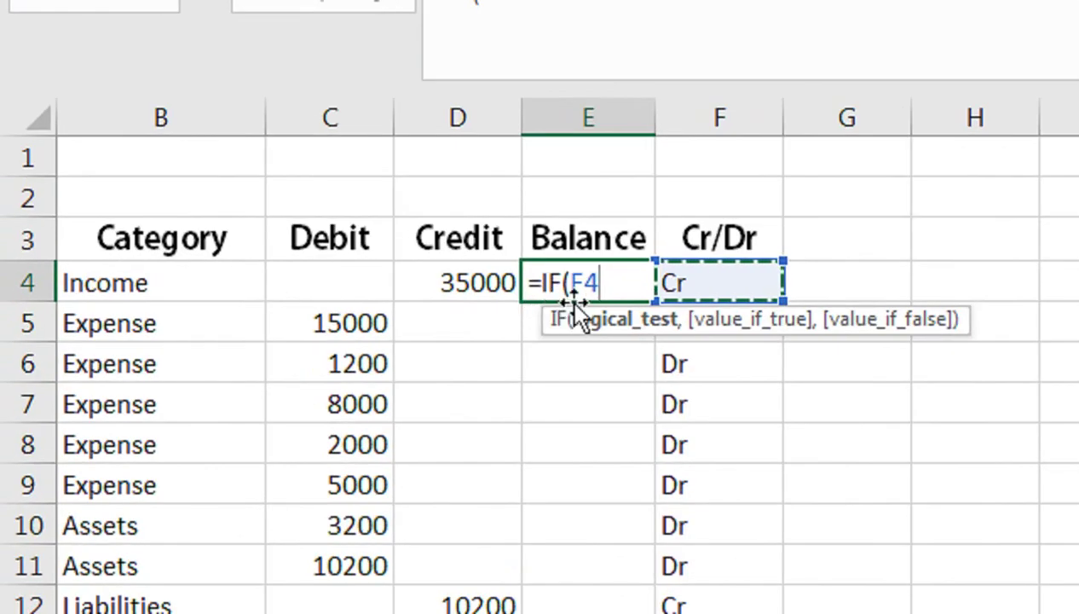
type("=")
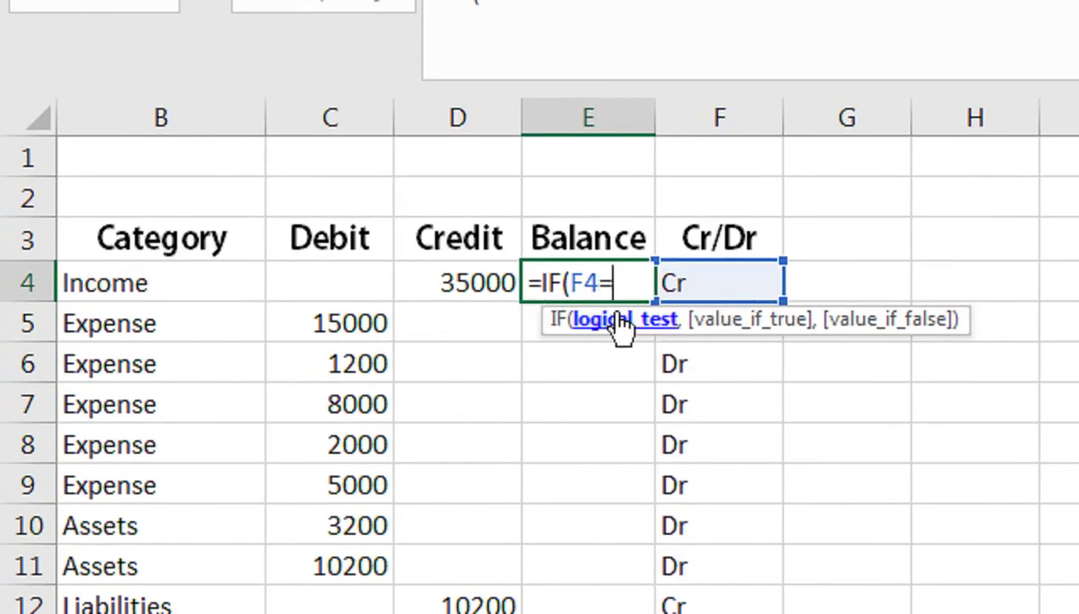
type("\"Cr")
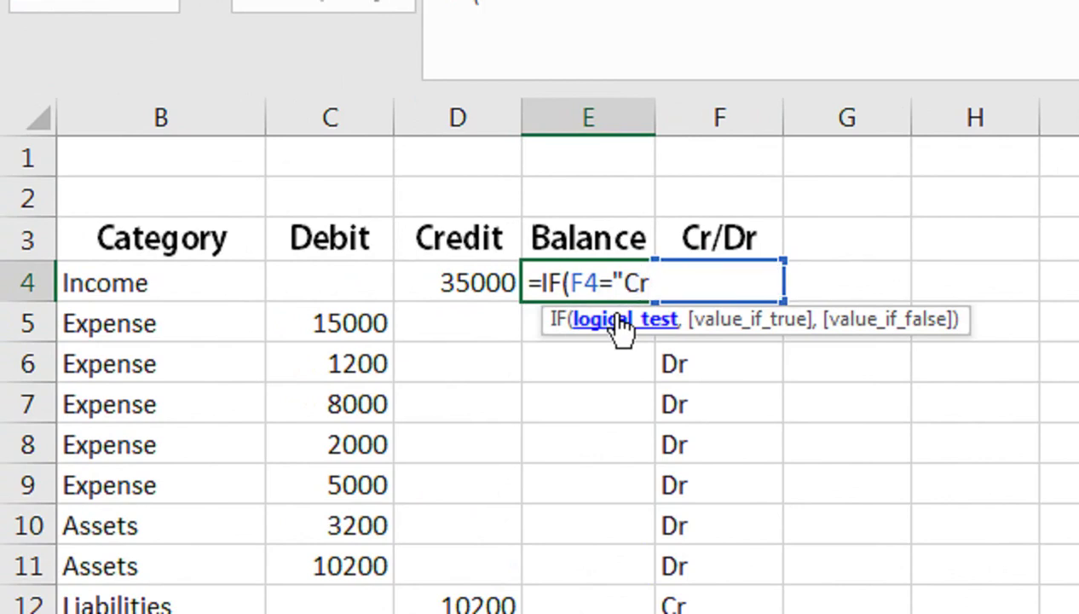
type("\",")
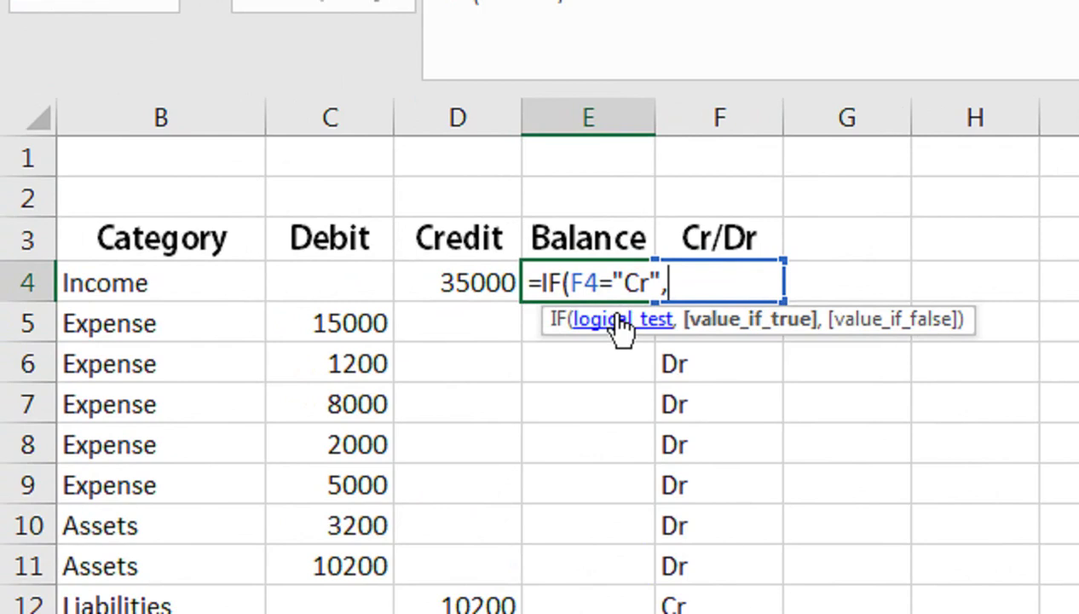
key("Left")
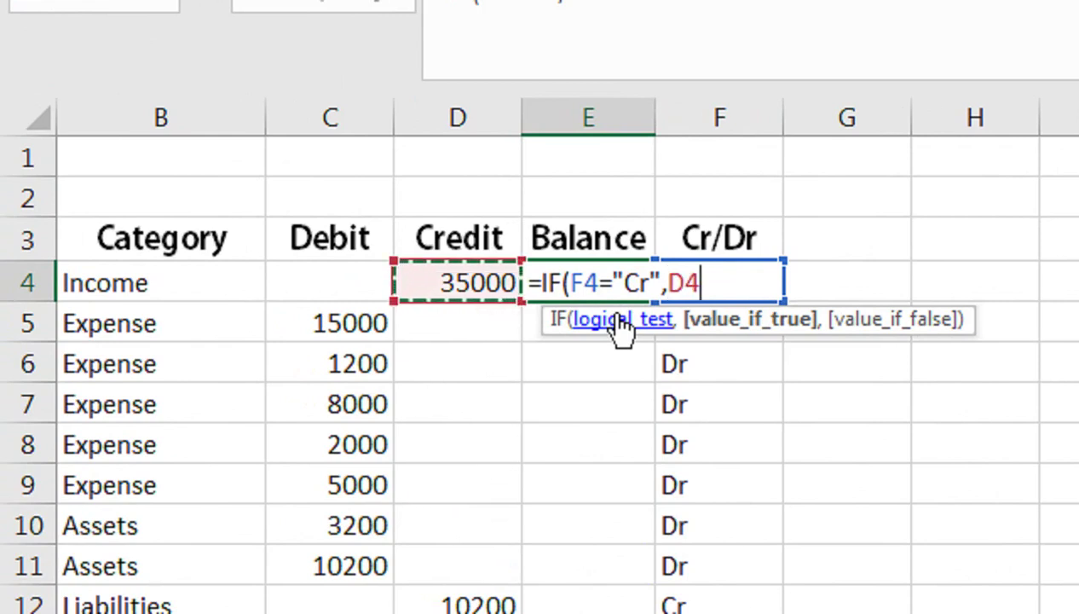
type("-")
key("Left")
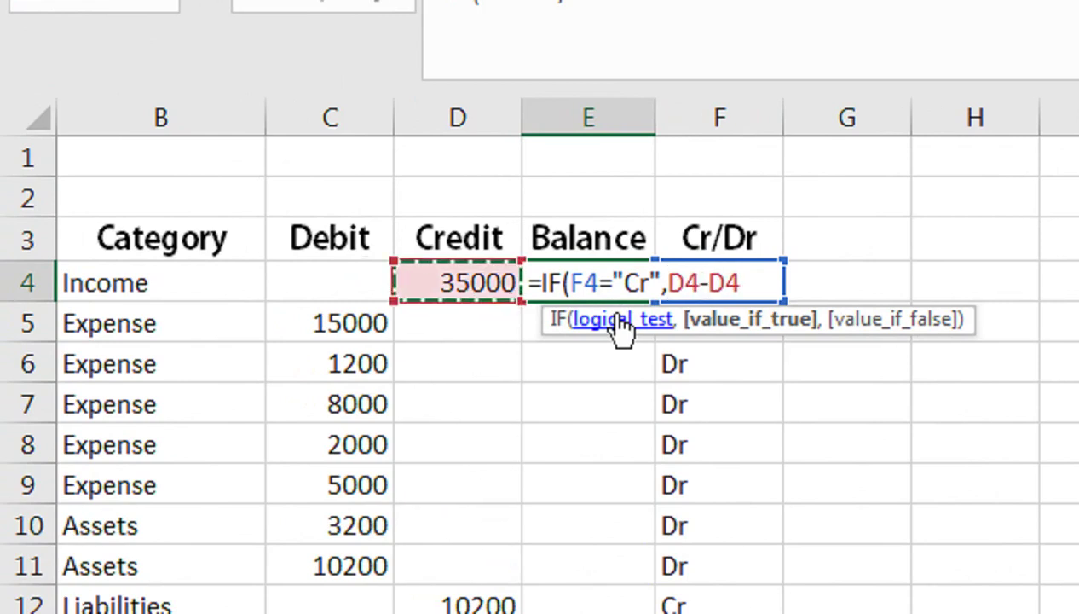
key("Left")
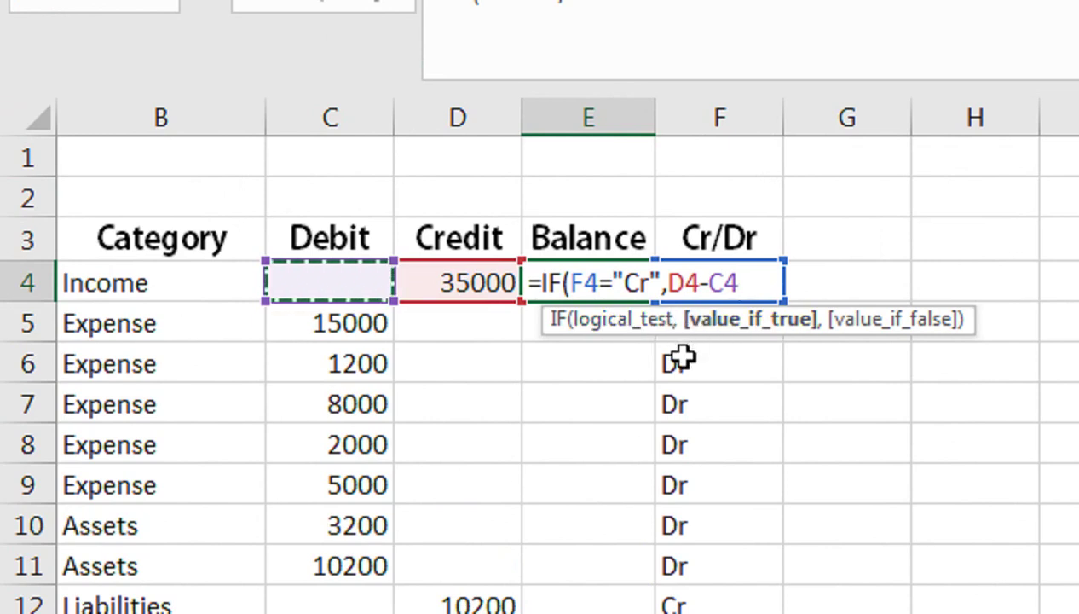
type(",")
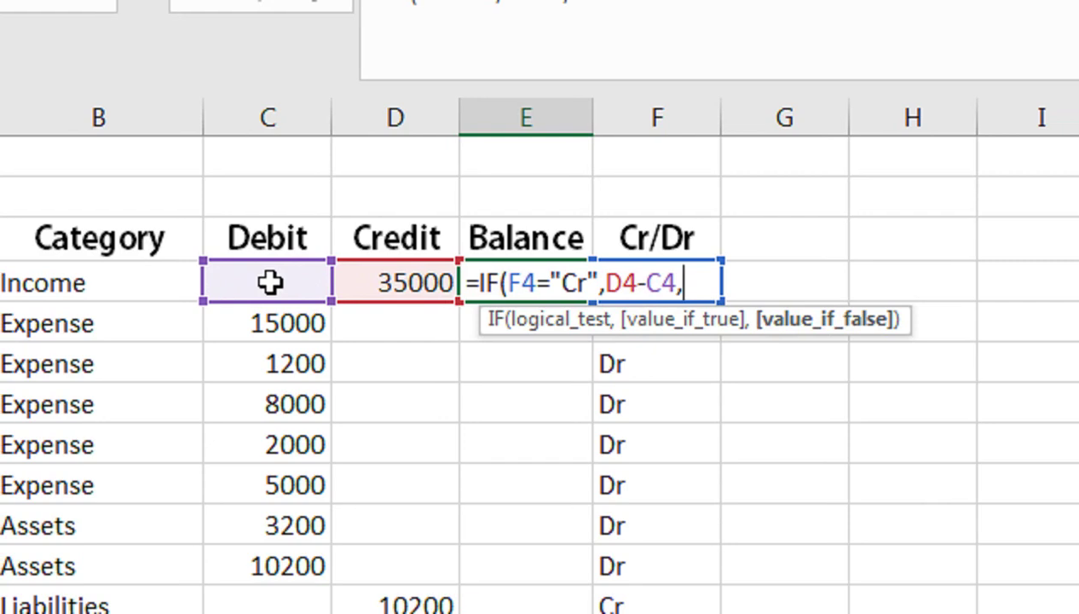
left_click(269, 283)
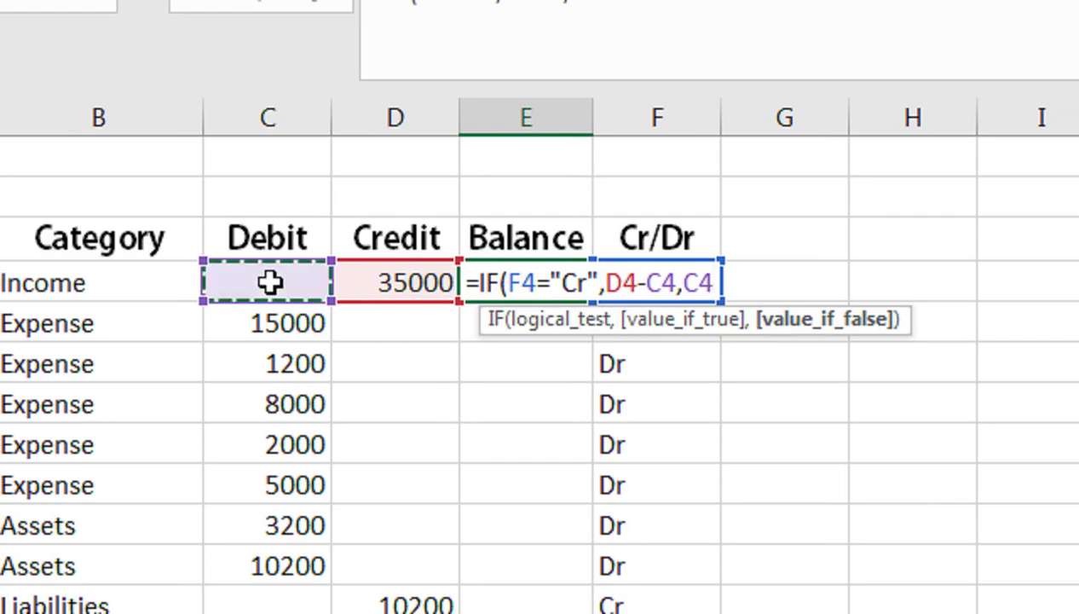
type("-")
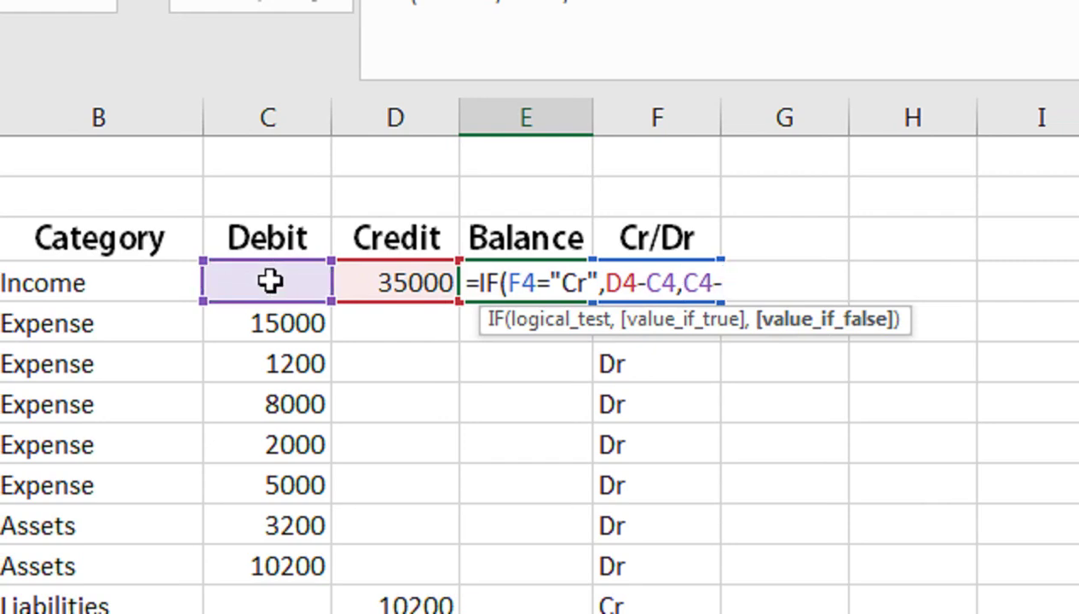
left_click(364, 271)
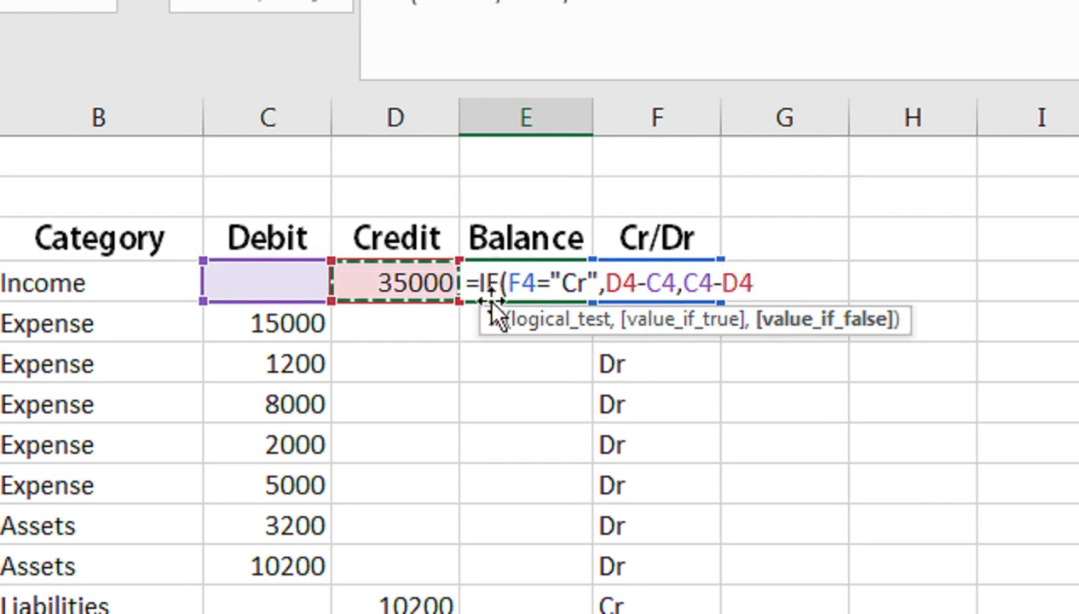
type(")")
key("Return")
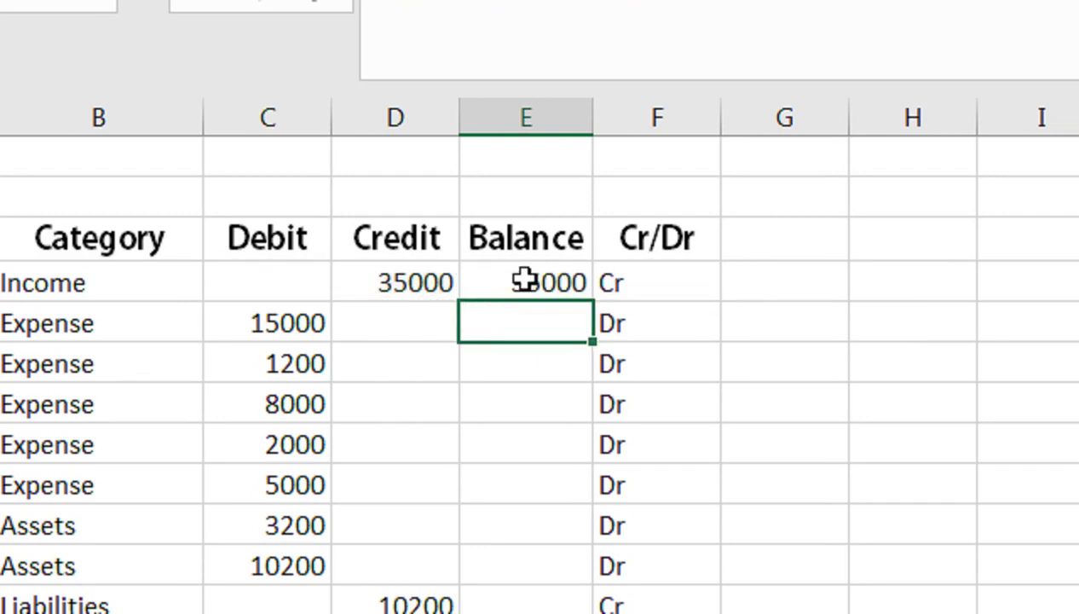
Copy the E4 Balance formula down through E16
left_click(525, 281)
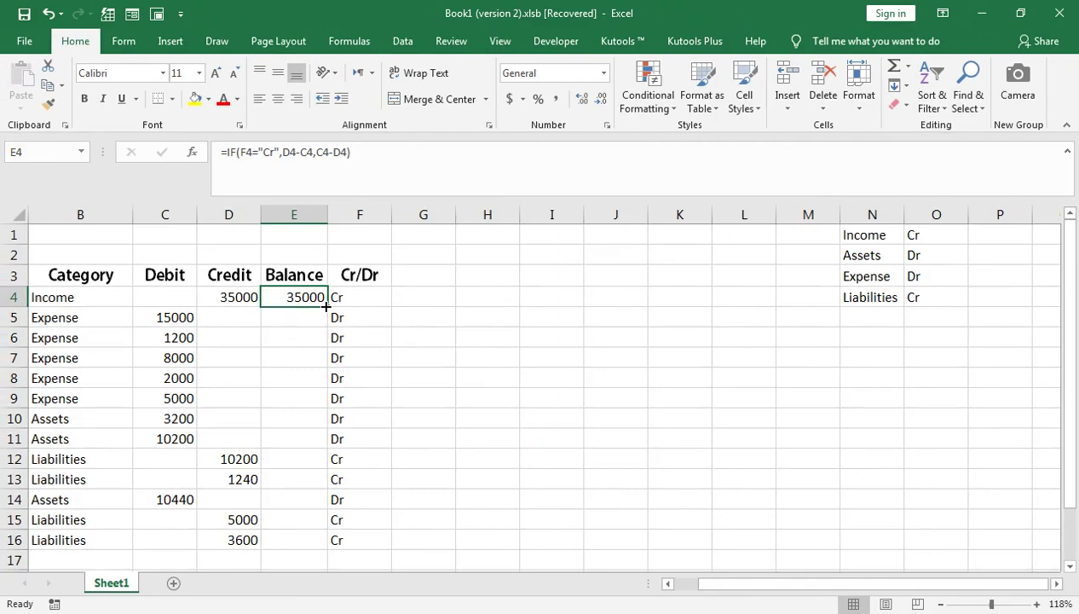
double_click(328, 303)
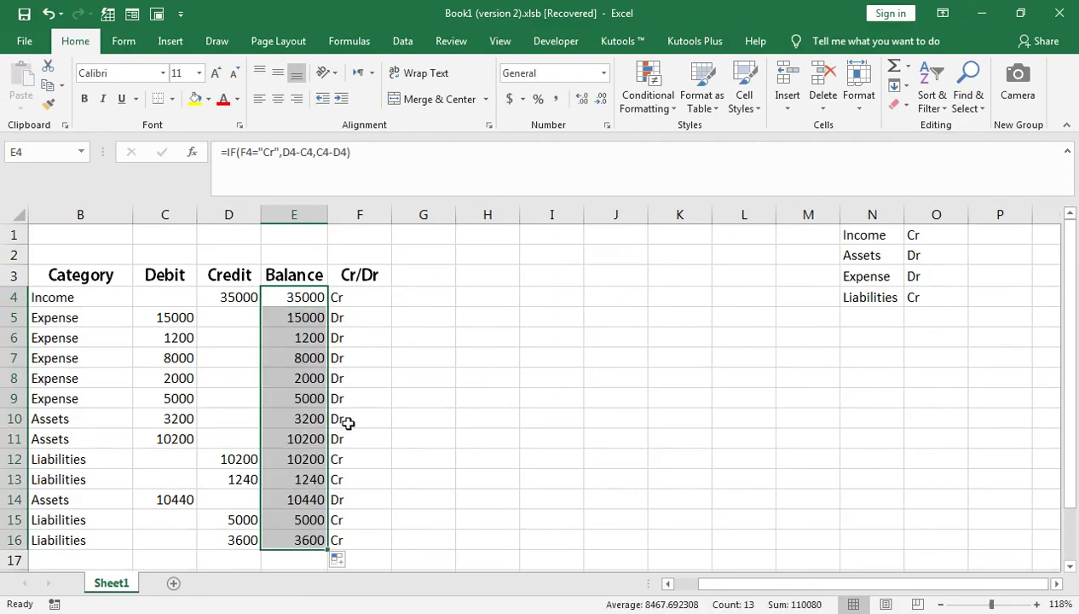
left_click(361, 297)
Add a Bottom Double Border under the last account row A16:F16
key("shift+Left")
key("shift+Left")
key("shift+Left")
key("shift+Left")
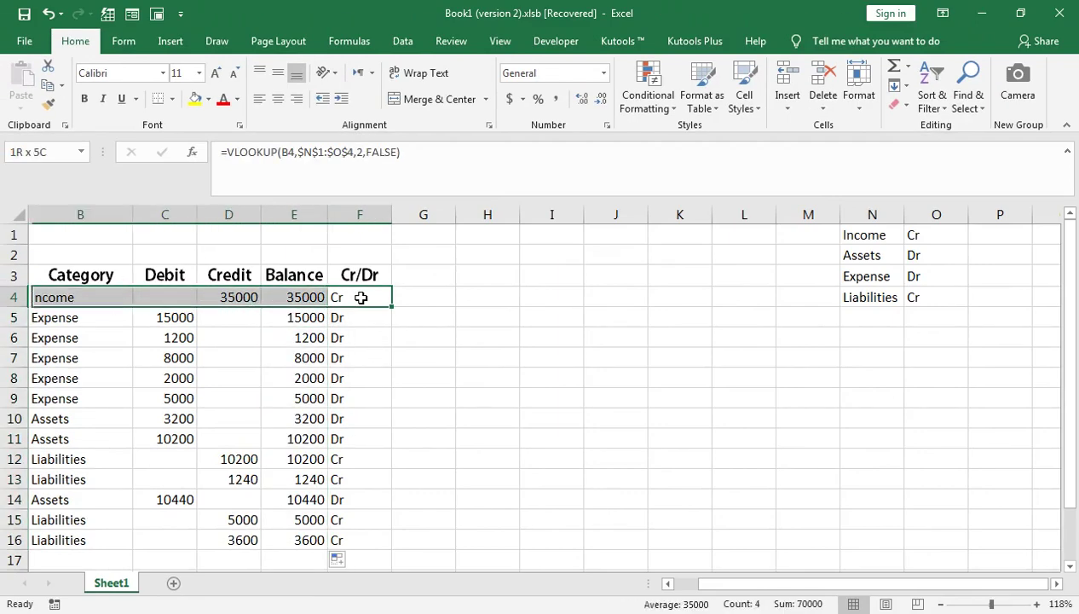
key("shift+Left")
key("shift+Down")
key("shift+Down")
key("shift+Down")
key("shift+Down")
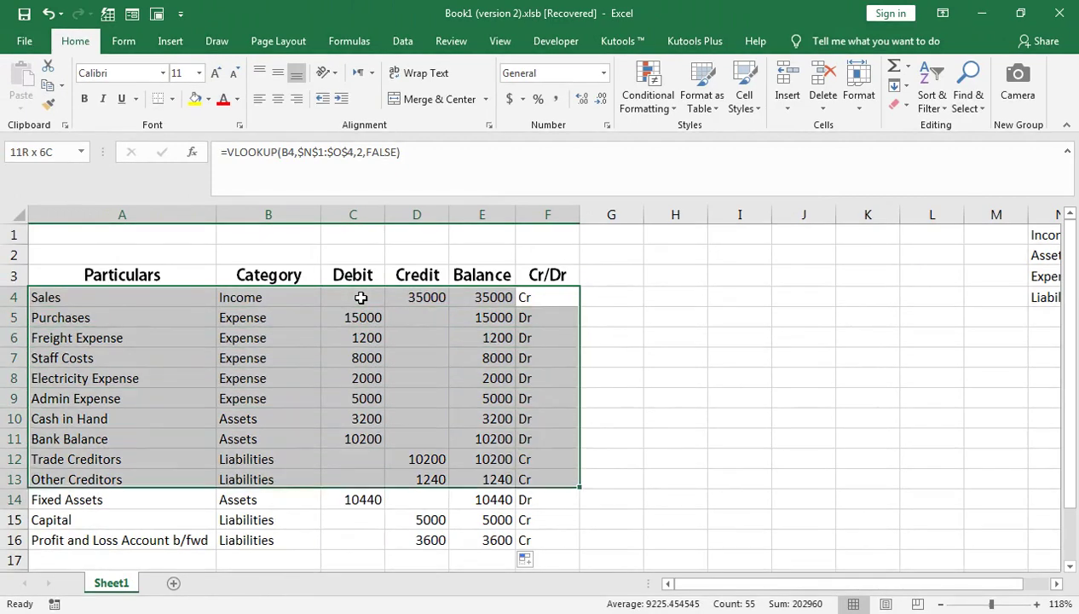
key("Down")
key("Down")
key("Down")
key("Down")
key("Down")
key("Down")
key("Down")
key("Down")
key("Down")
key("Down")
key("Down")
key("shift+Left")
key("shift+Left")
key("shift+Left")
key("shift+Left")
key("shift+Left")
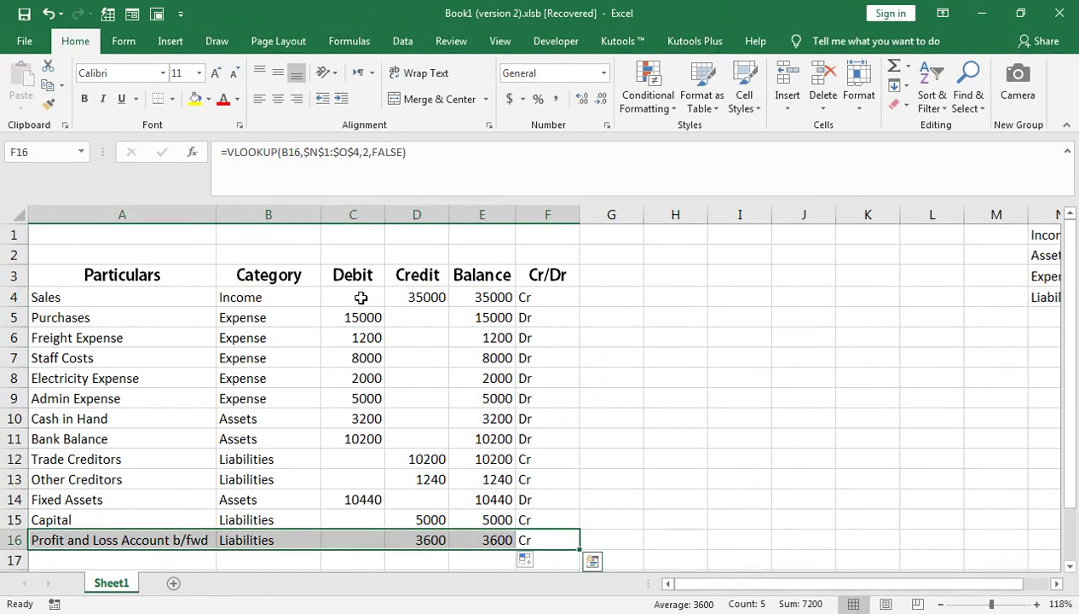
left_click(175, 106)
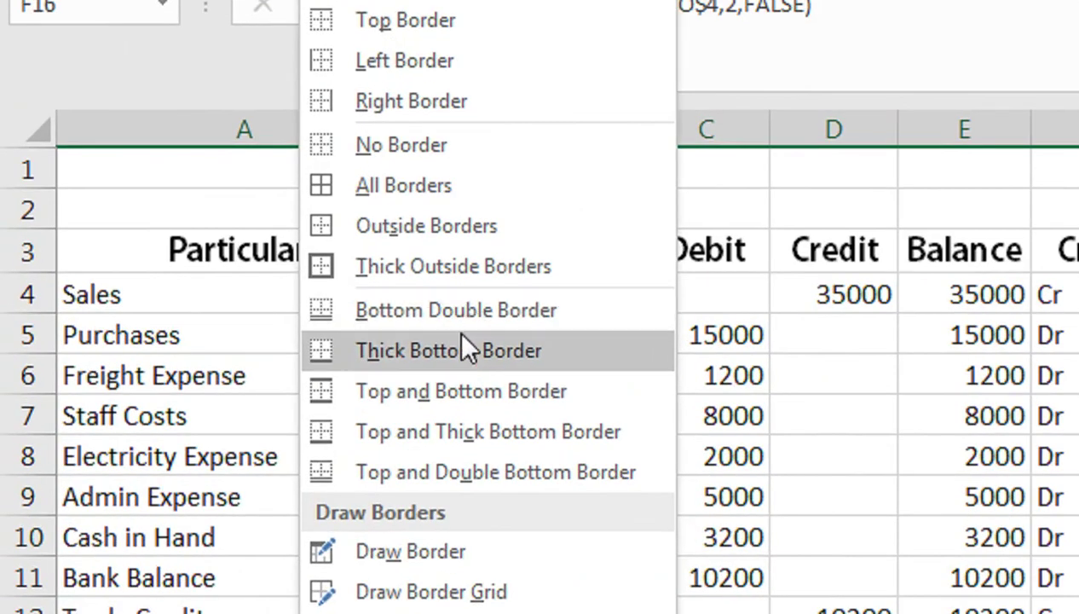
left_click(459, 322)
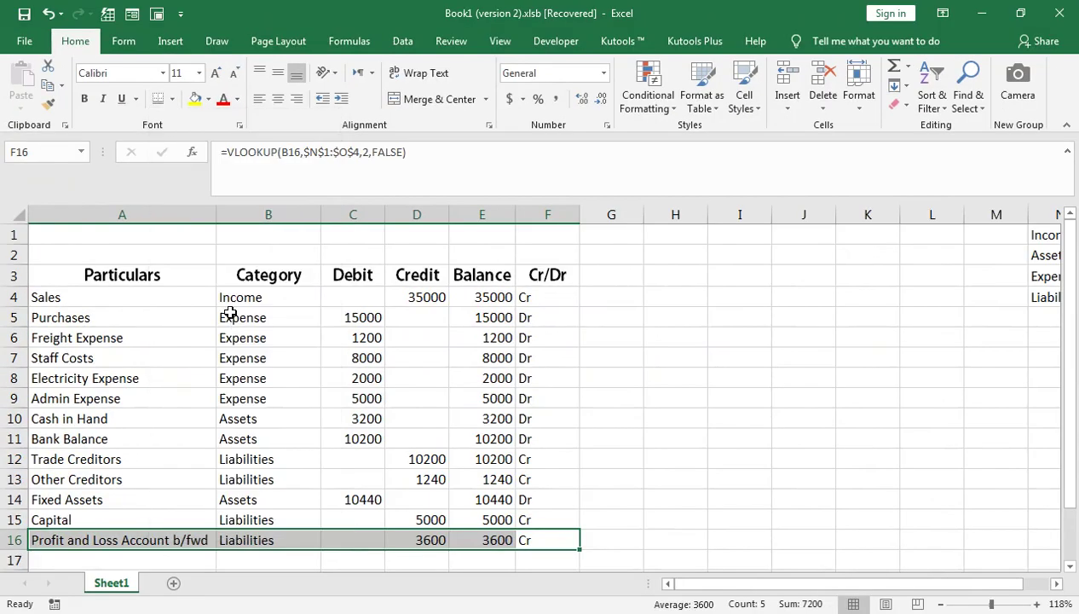
left_click(365, 397)
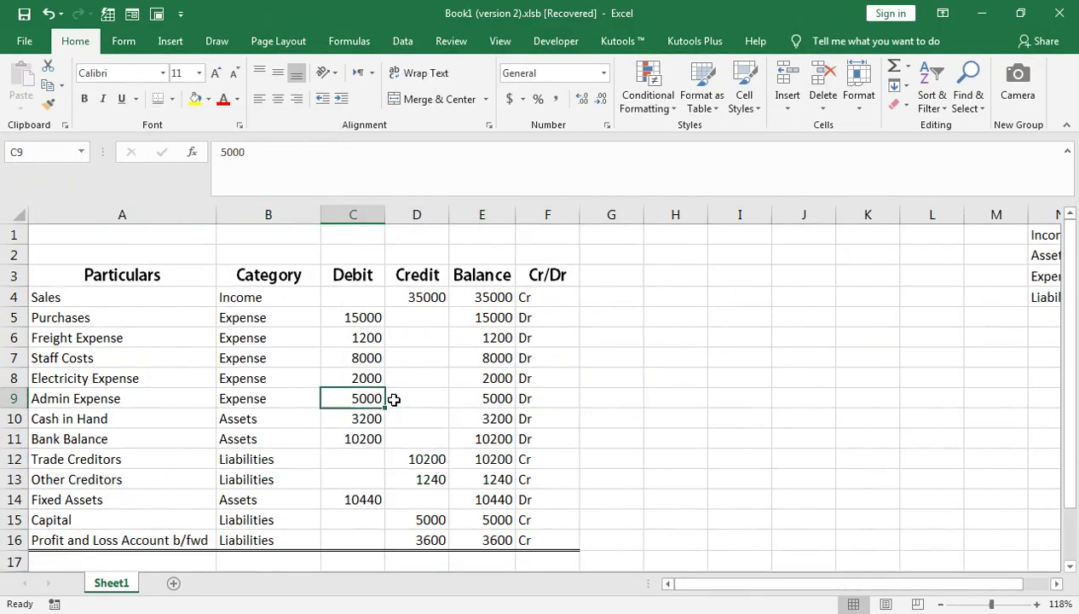
Give header row A3:F3 a Top and Bottom Border
left_click_drag(525, 275, 101, 268)
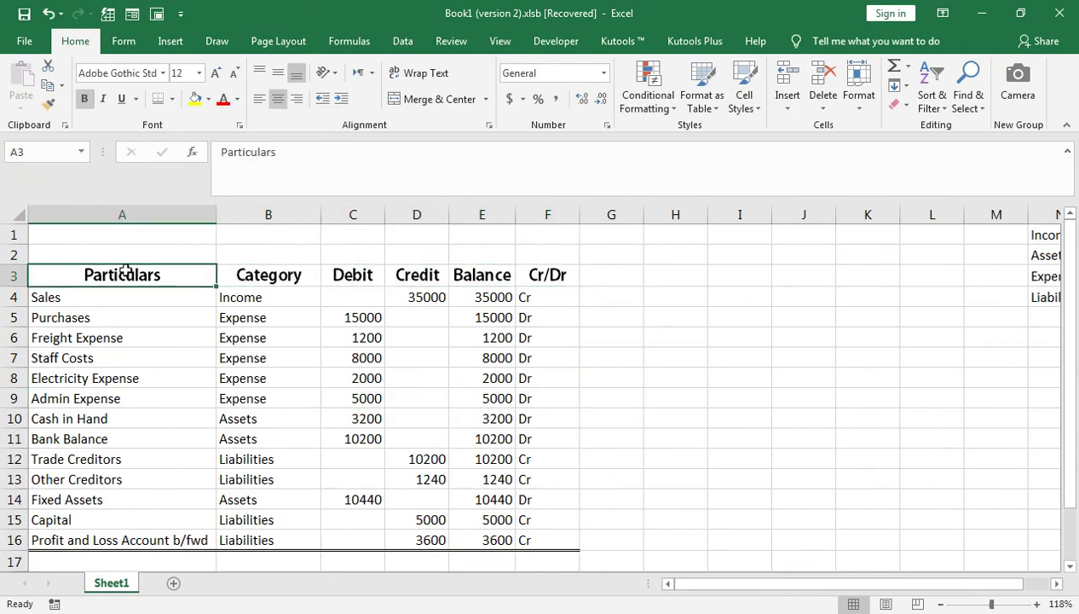
key("shift+Right")
key("shift+Right")
key("shift+Right")
key("shift+Right")
key("shift+Right")
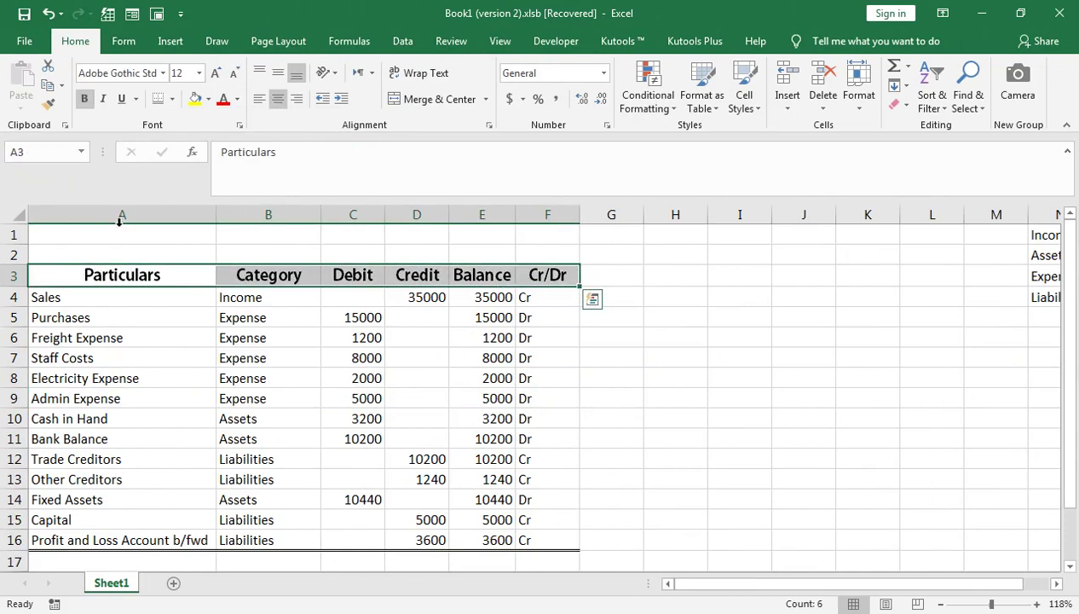
left_click(171, 99)
left_click(324, 343)
left_click(238, 353)
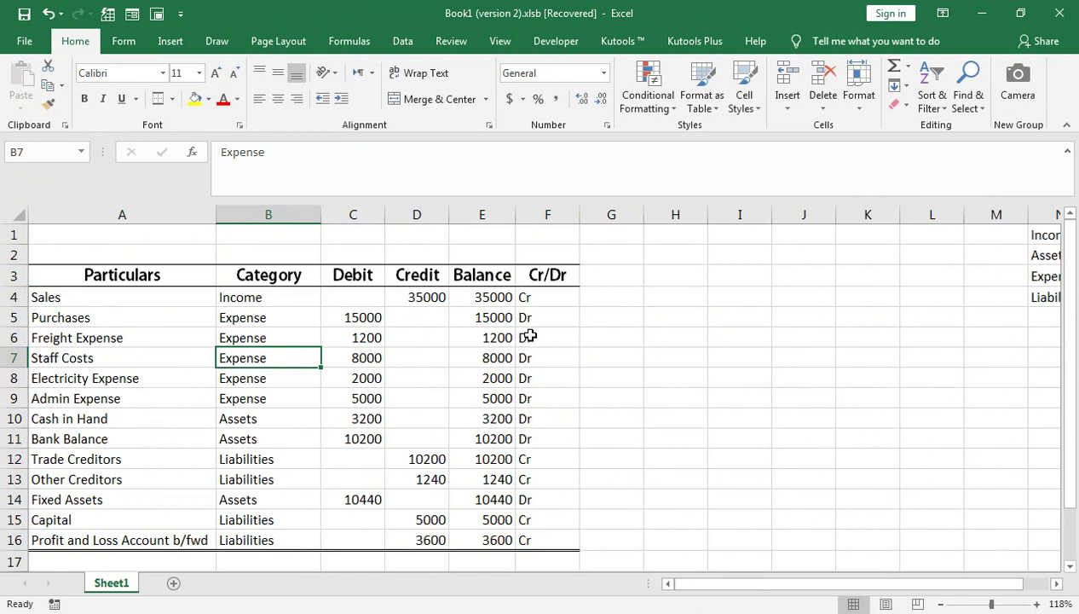
Enter =SUM(C4:C16) in C17 and fill it right to D17, both totals showing 55040
key("Down")
key("Down")
key("Down")
key("Down")
key("Right")
key("Down")
key("Down")
key("Down")
key("Down")
key("Down")
key("Down")
key("Down")
key("Up")
type("=SUM(")
key("Up")
key("shift+Up")
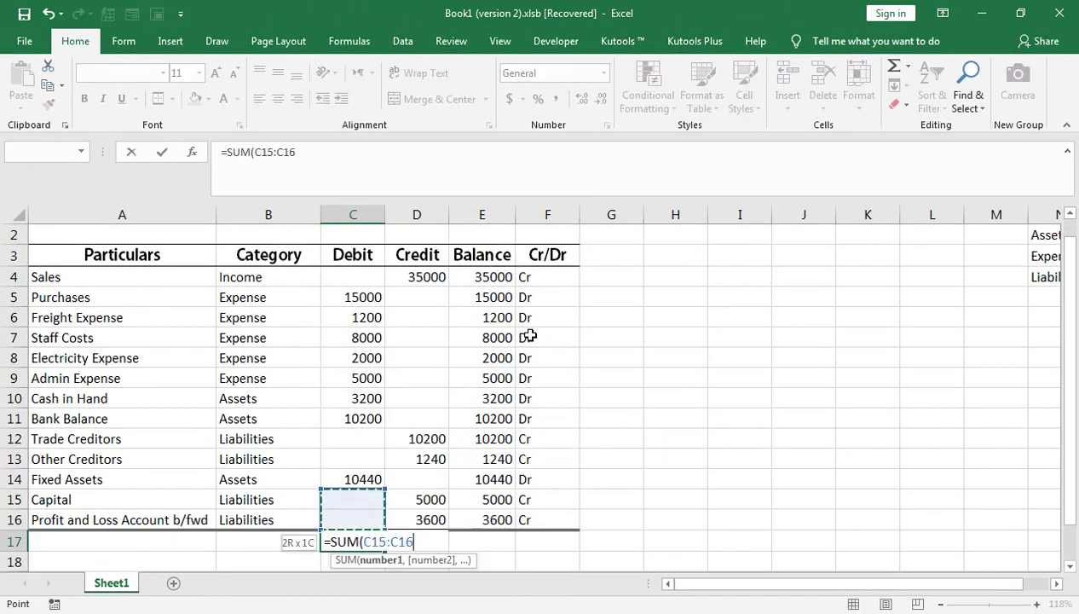
key("shift+Up")
key("shift+Up")
key("shift+Up")
key("shift+Up")
key("shift+Up")
key("Up")
key("Down")
key("shift+Up")
key("shift+Up")
key("shift+Up")
key("shift+Up")
key("shift+Up")
key("shift+Up")
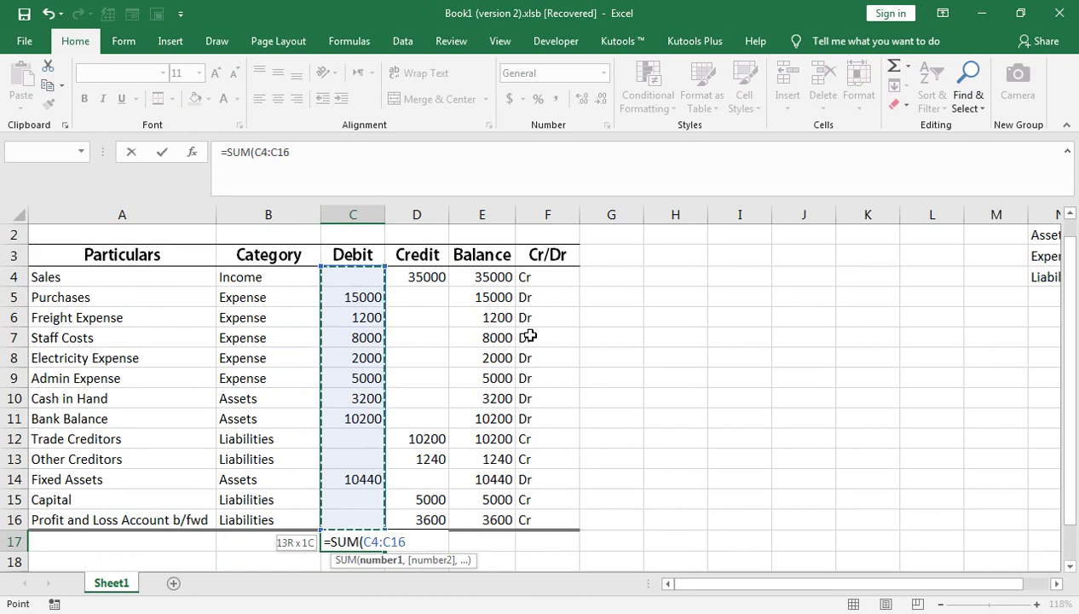
key("ctrl+Return")
key("shift+Right")
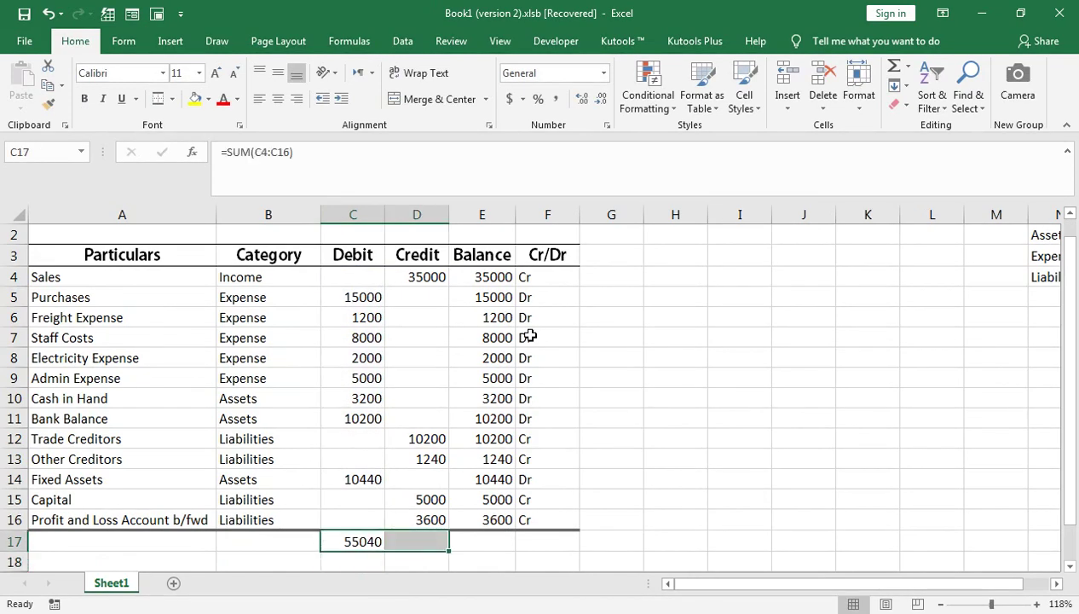
key("ctrl+r")
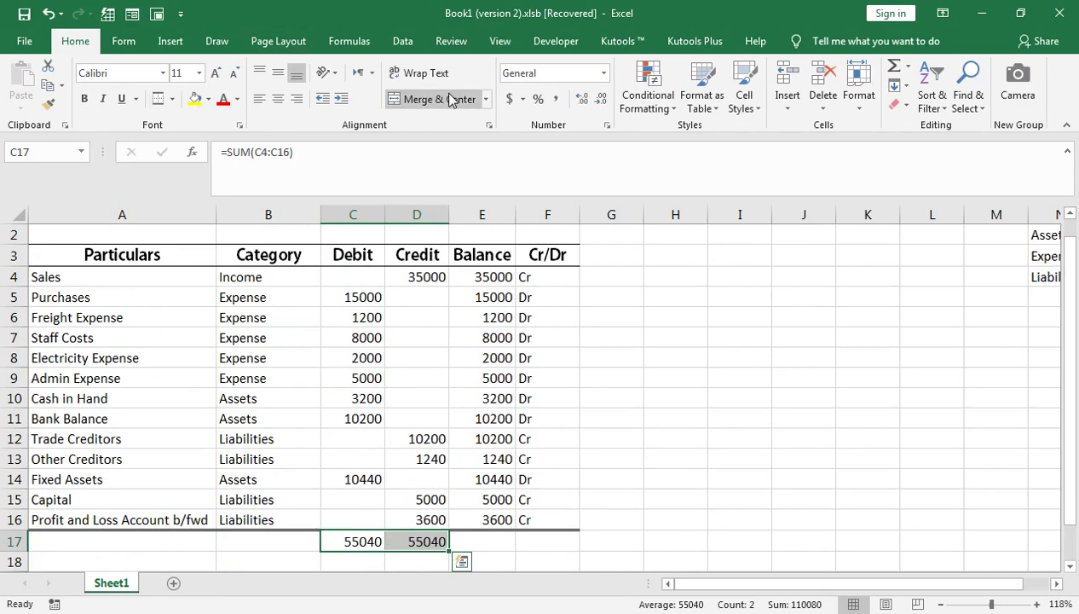
Apply Comma Style to the totals C17:D17 and the amounts C4:D16
left_click(556, 99)
left_click(365, 283)
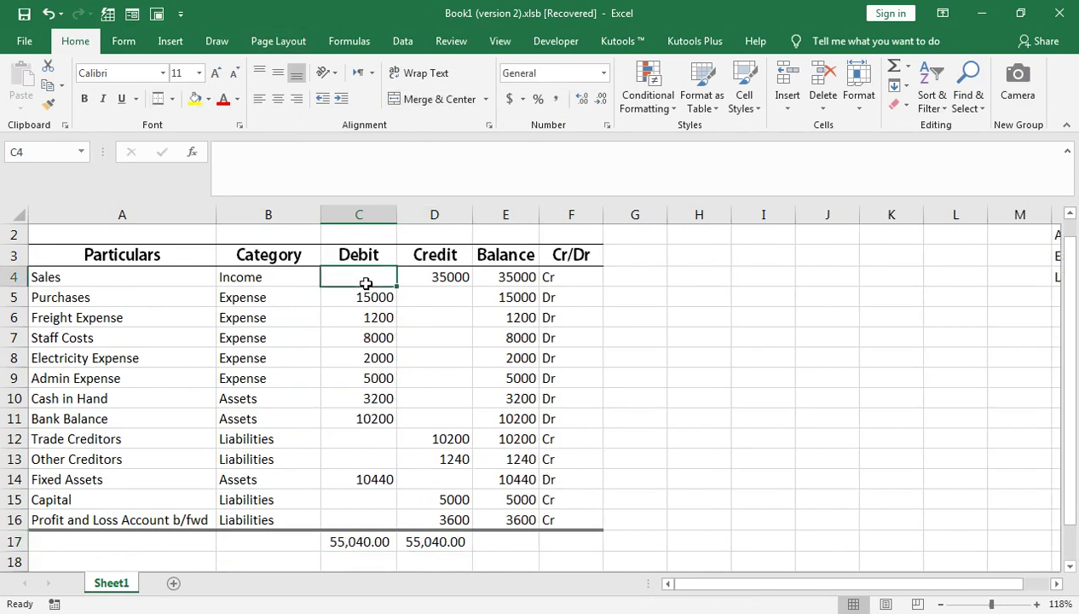
key("shift+Right")
key("shift+Down")
key("shift+Down")
key("shift+Down")
key("shift+Down")
key("shift+Down")
key("shift+Down")
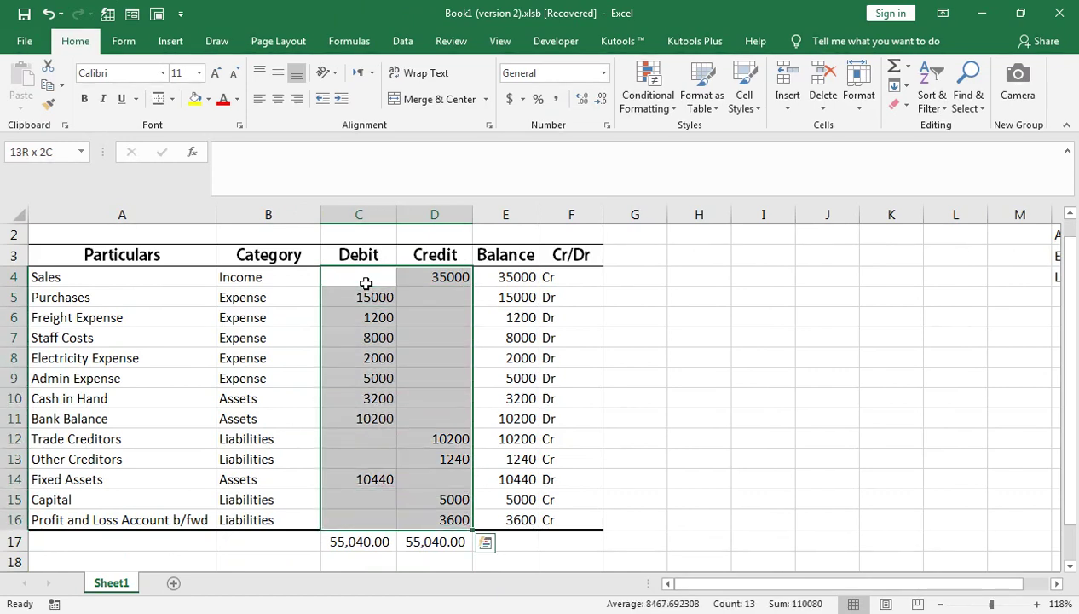
left_click(554, 99)
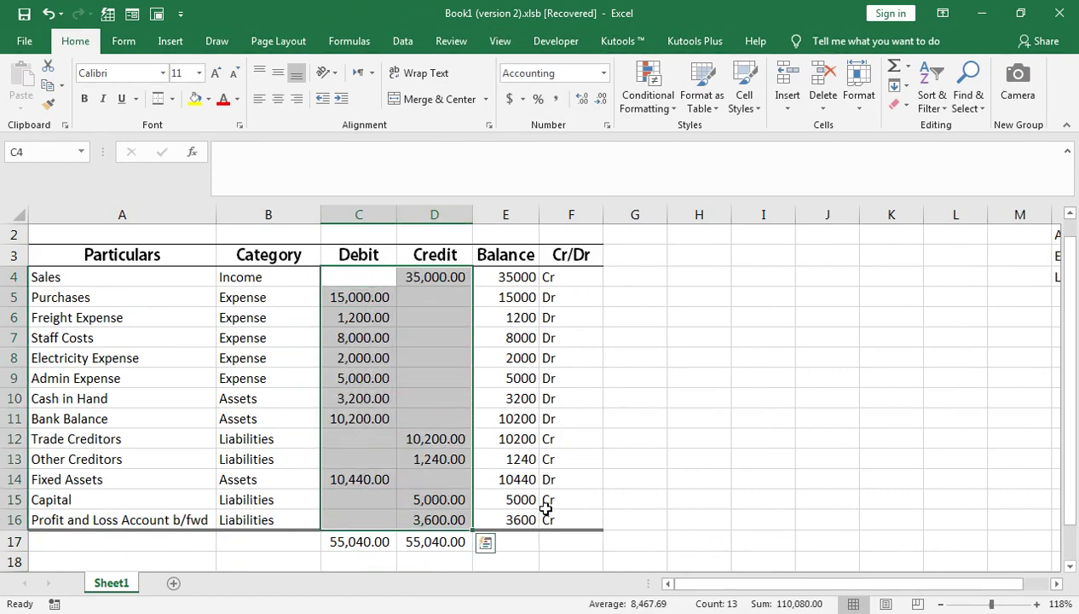
Enter the difference check =C17-D17 in E17, which shows zero
left_click(521, 537)
type("=")
left_click(380, 541)
type("-")
left_click(435, 542)
key("Return")
left_click(511, 538)
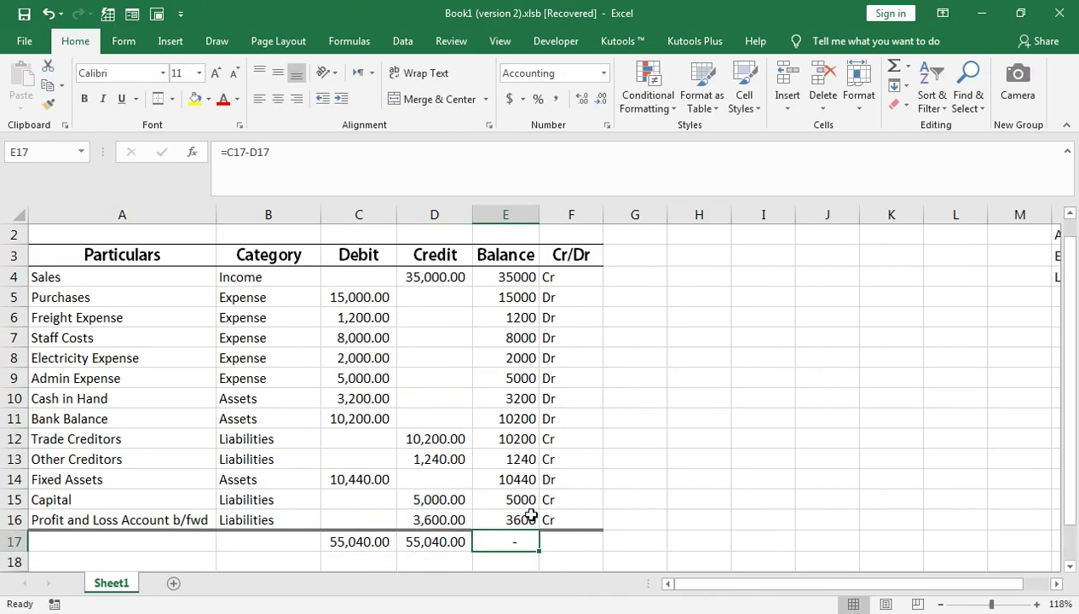
left_click(675, 285)
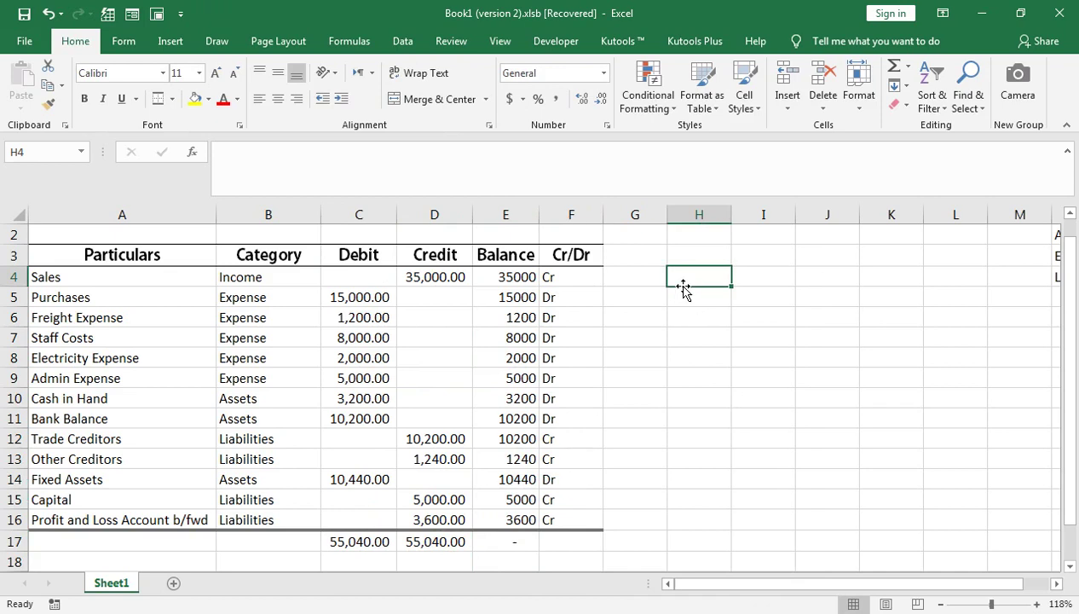
Type the heading 'Calculation of Profit / (Loss)' in H4
type("Calculation")
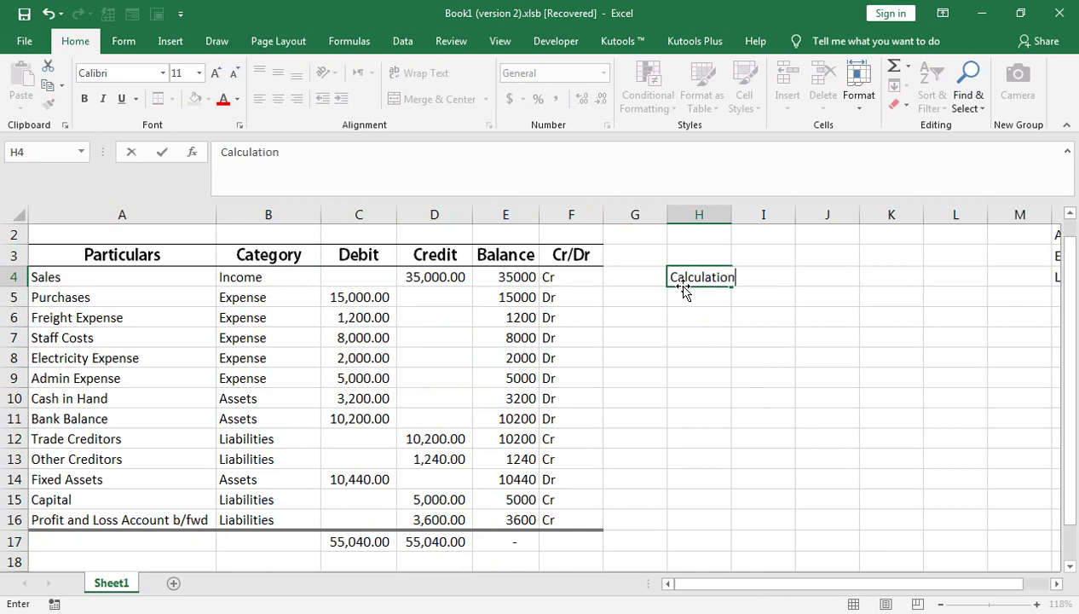
type(" of Profit ? (")
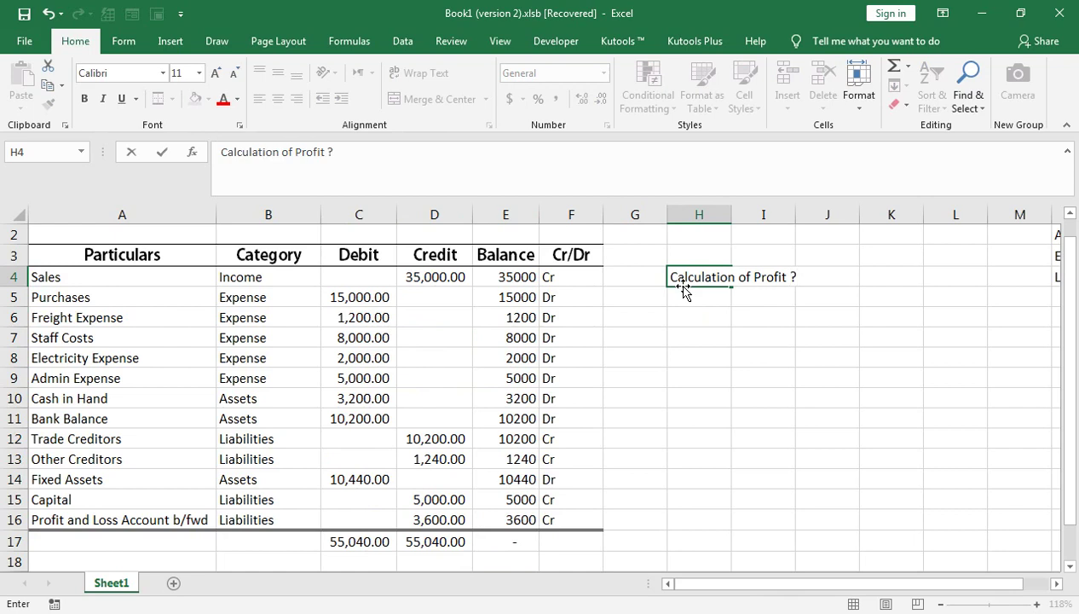
type("Loss")
key("BackSpace")
key("BackSpace")
key("BackSpace")
key("BackSpace")
key("BackSpace")
type("/ (")
type("Loss")
key("Return")
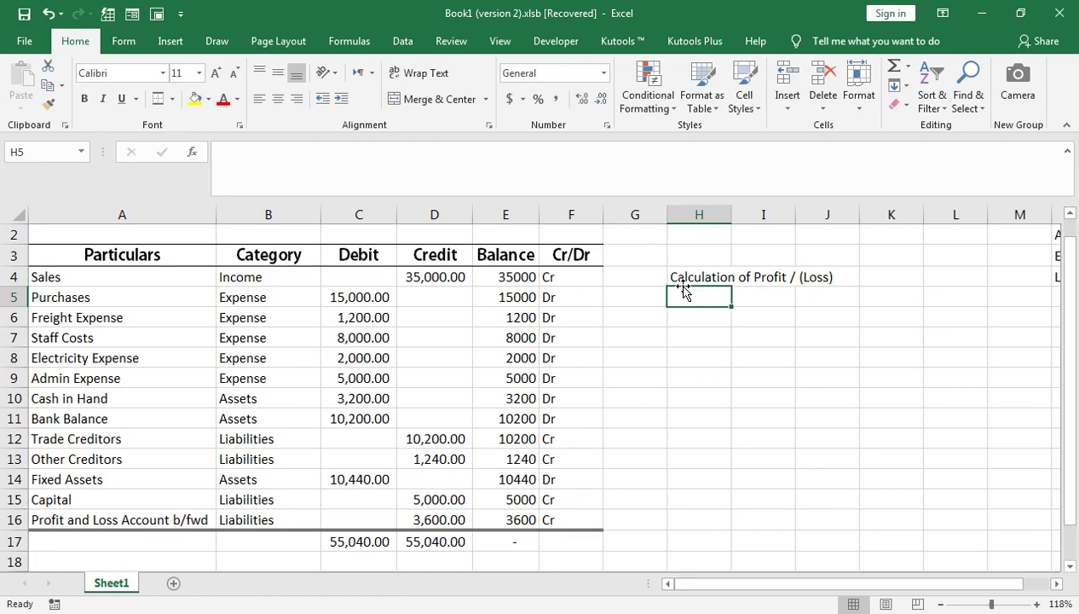
Widen column H and merge and centre the heading across H4:I4
left_click(682, 285)
key("shift+Right")
key("shift+Right")
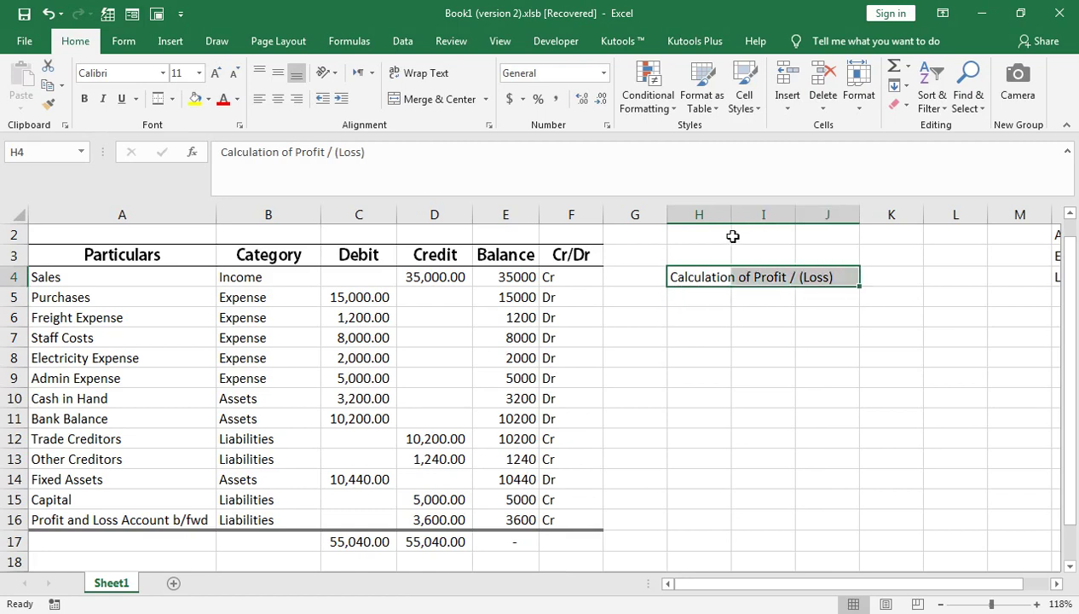
left_click_drag(734, 219, 866, 218)
key("shift+Left")
key("shift+Left")
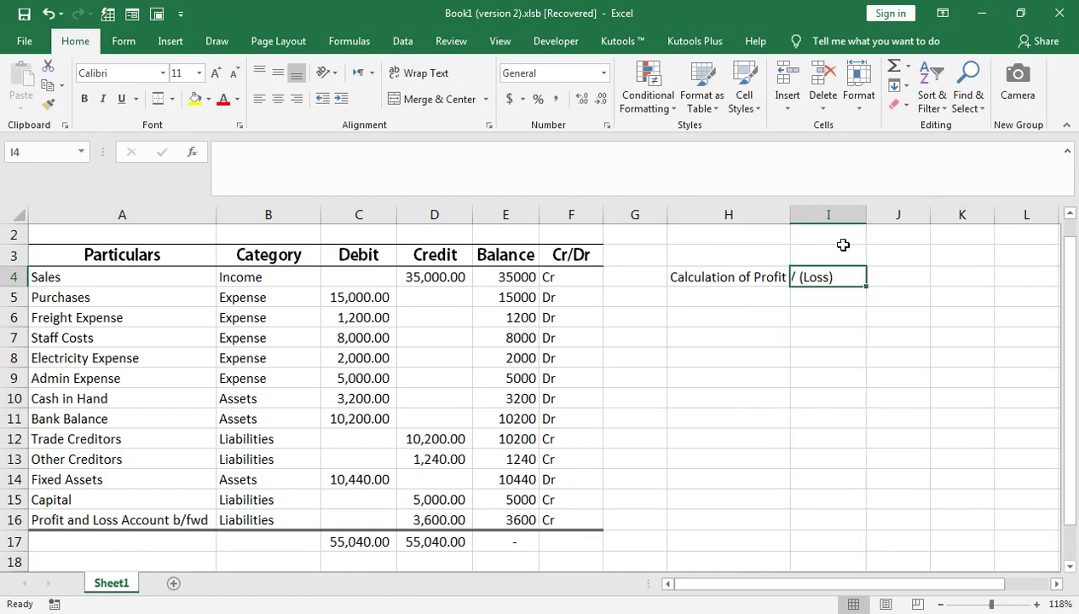
left_click(796, 273, "shift")
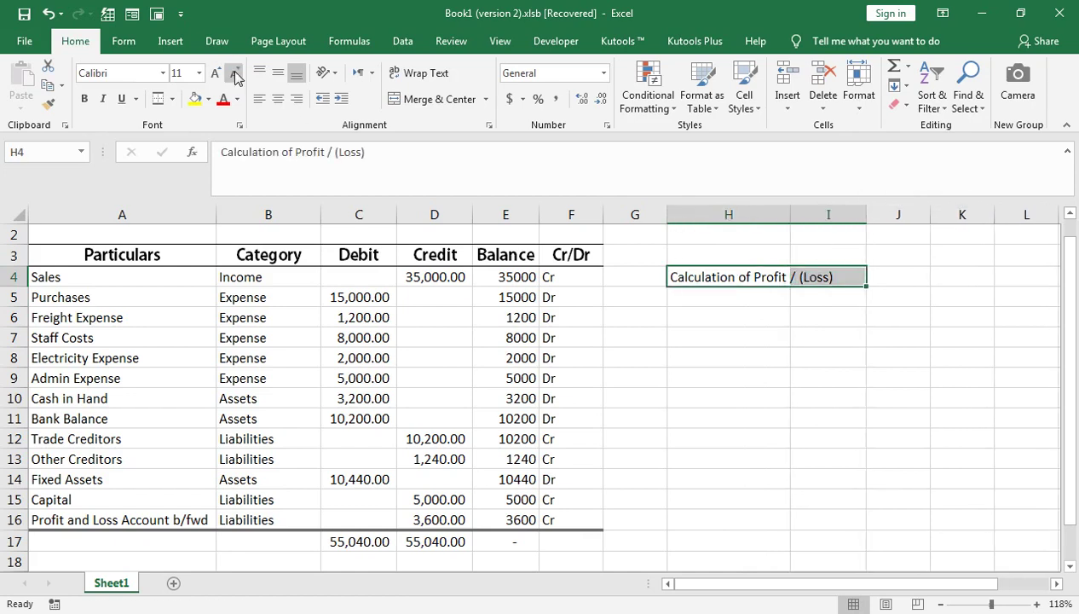
left_click(414, 99)
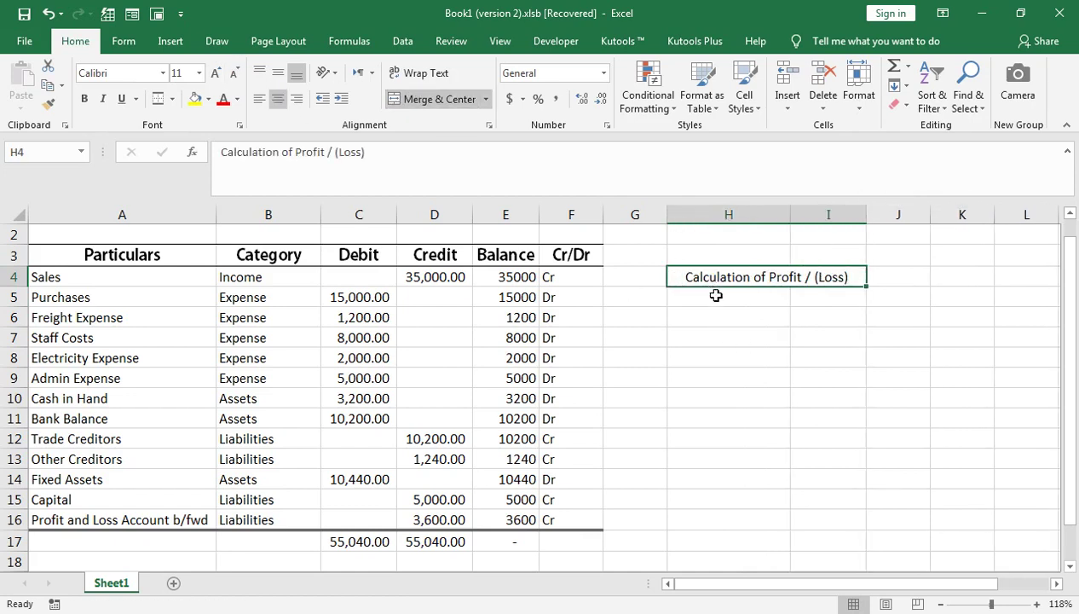
left_click(717, 296)
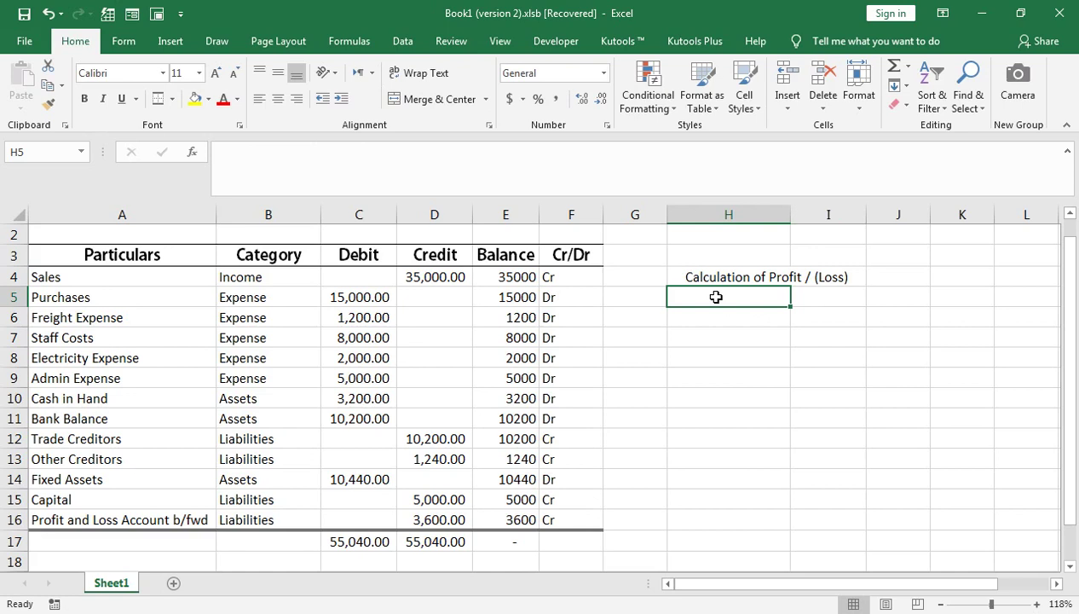
Enter the labels Total Income and Total Expense in H5:H6, capitalising Total
type("total ")
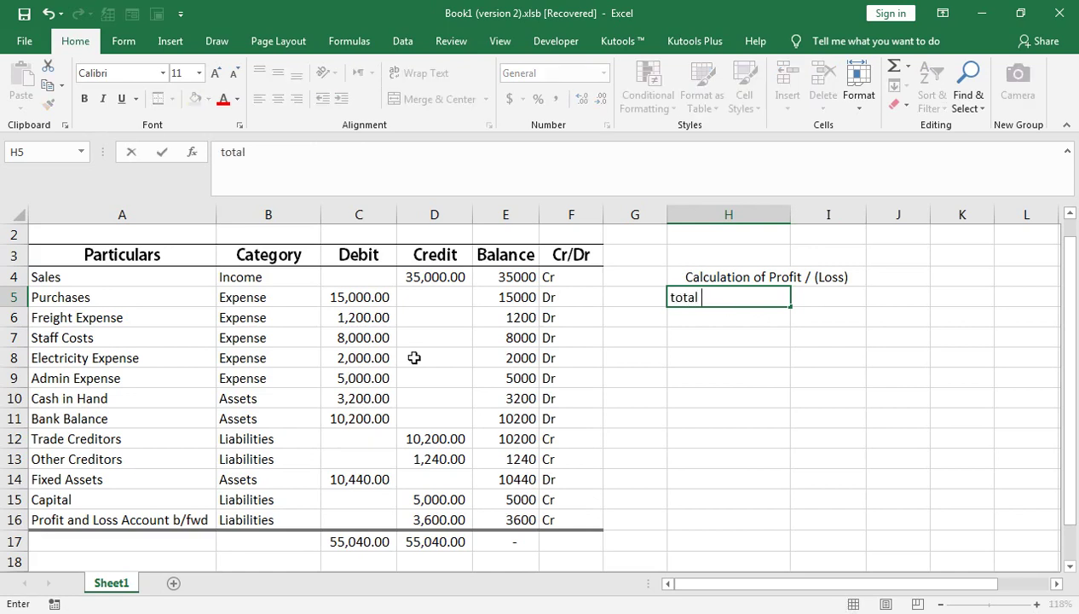
type("Income")
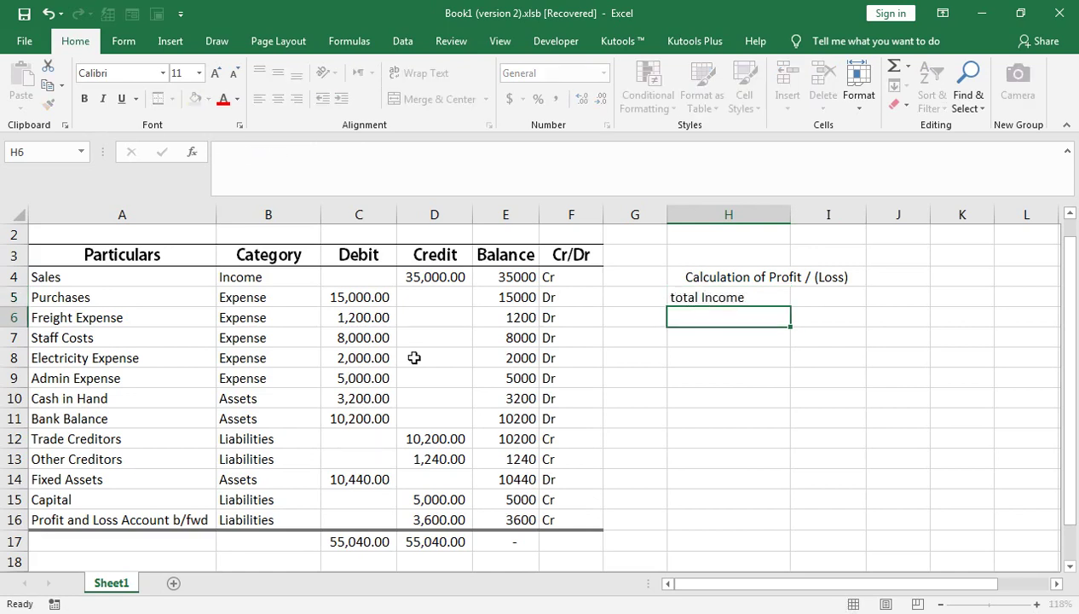
key("Return")
type("Top")
key("BackSpace")
type("tal")
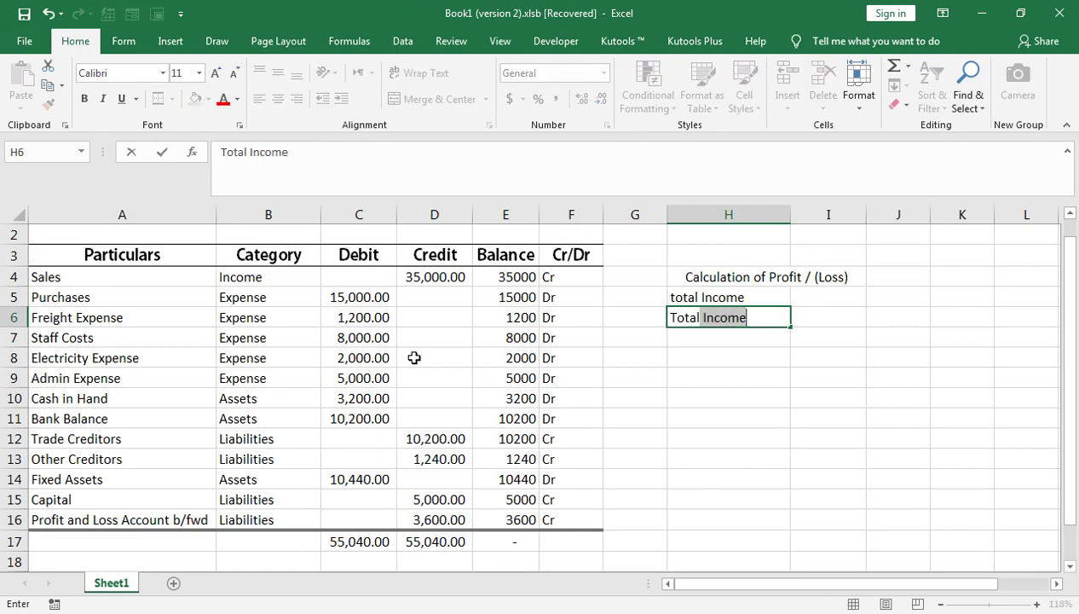
type(" Expense")
key("Return")
key("Up")
key("Up")
key("F2")
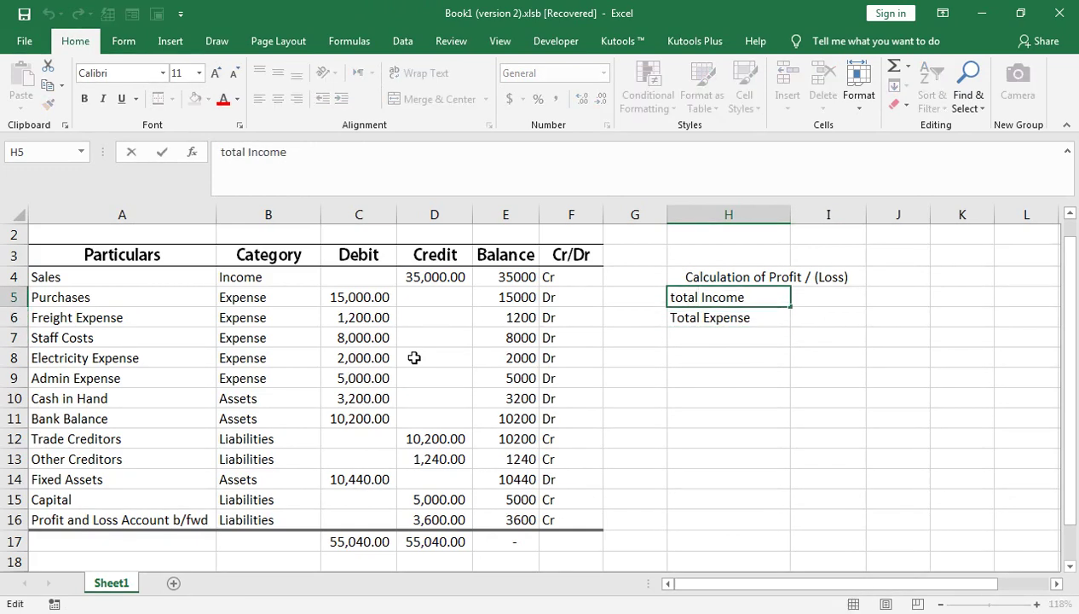
key("Delete")
type("T")
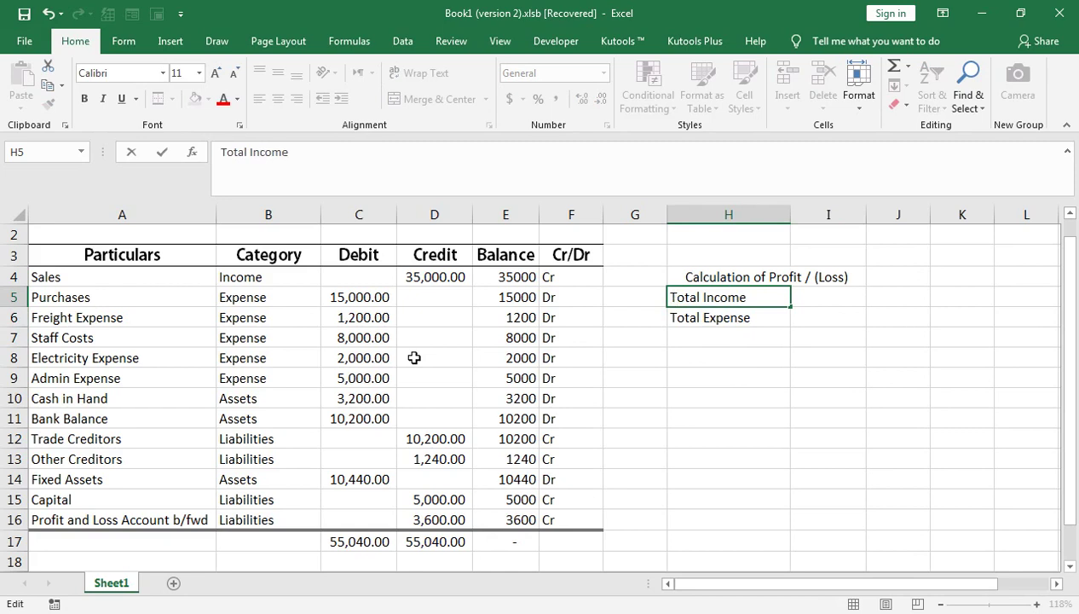
key("Return")
key("Return")
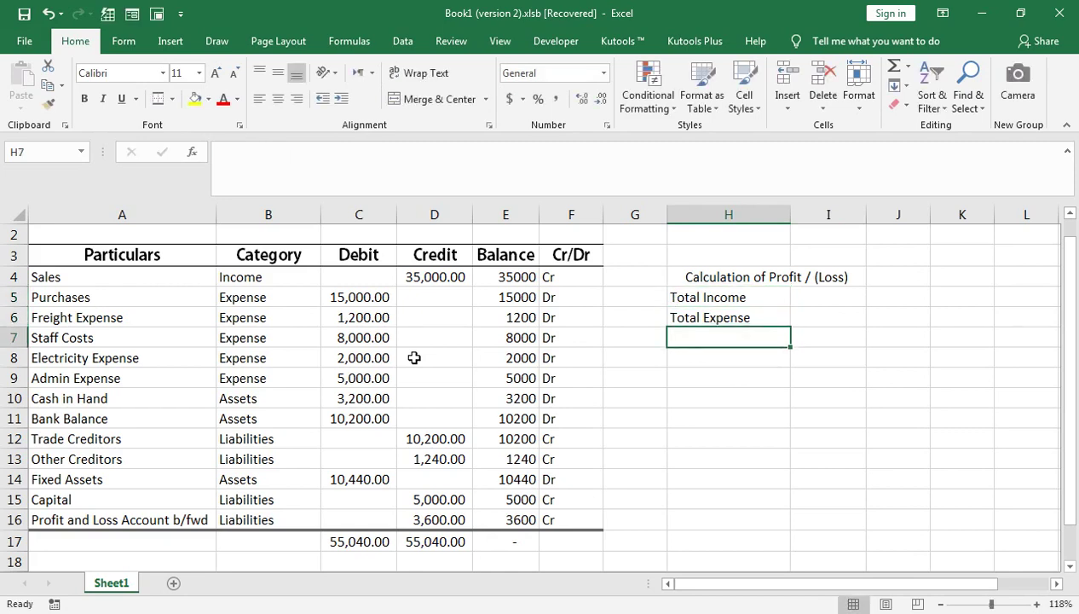
Add the Net Profit / (Loss) label in H7 and begin the 'Asstes v' heading in H10
type("Net Pr")
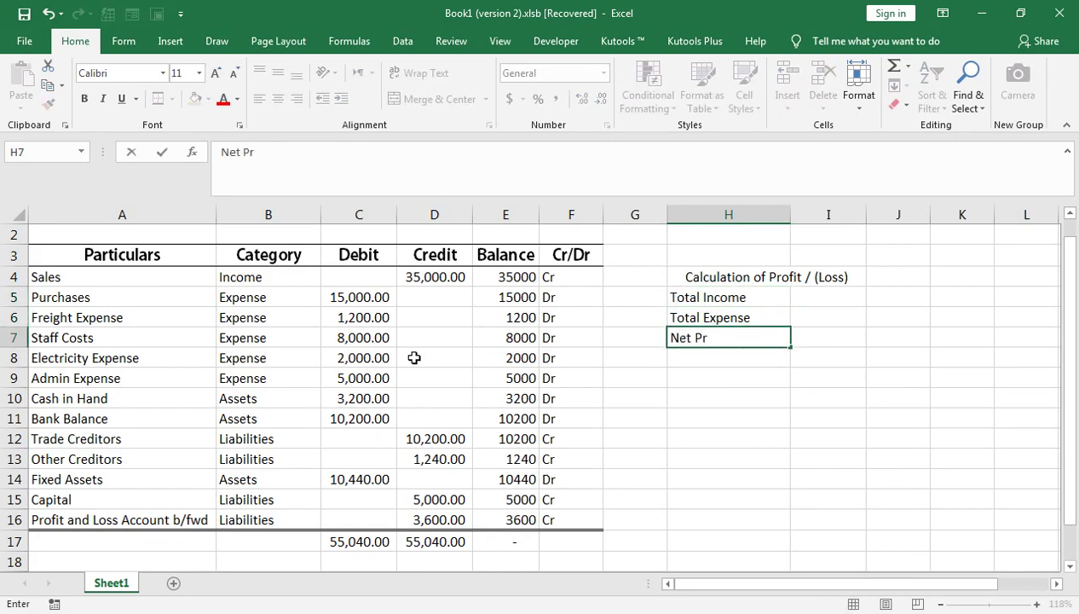
type("ofit / (")
type("Loss")
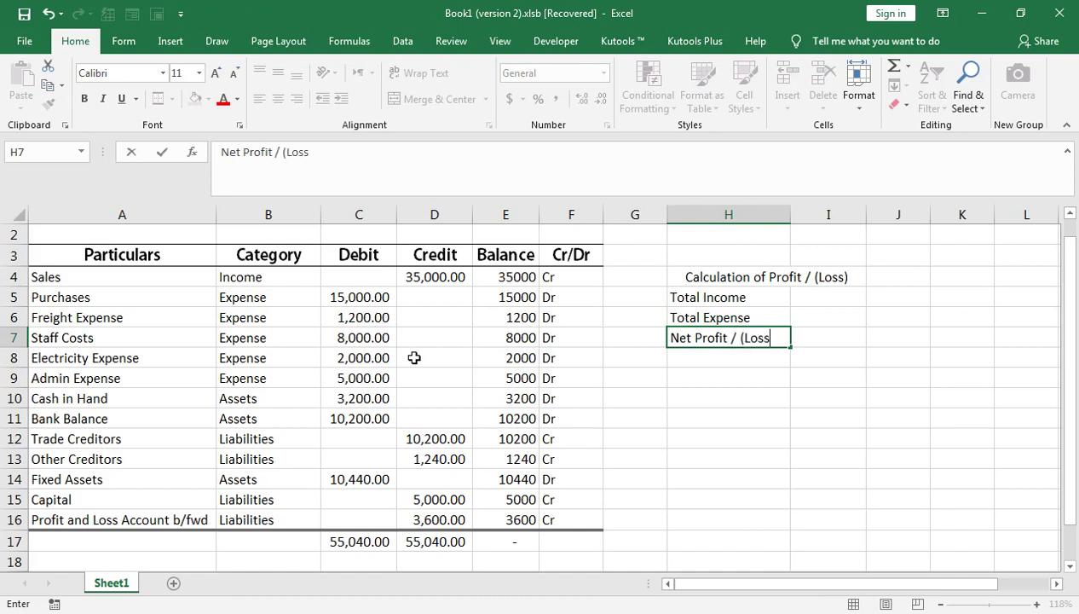
key("Return")
key("Down")
key("Down")
key("Up")
key("Up")
key("Down")
key("Down")
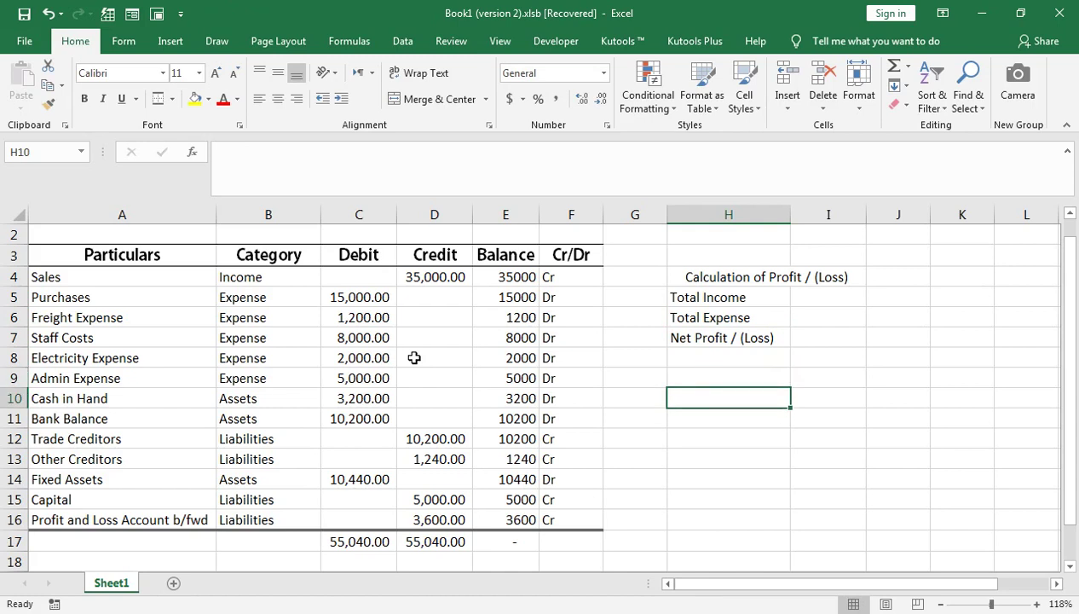
type("Ass")
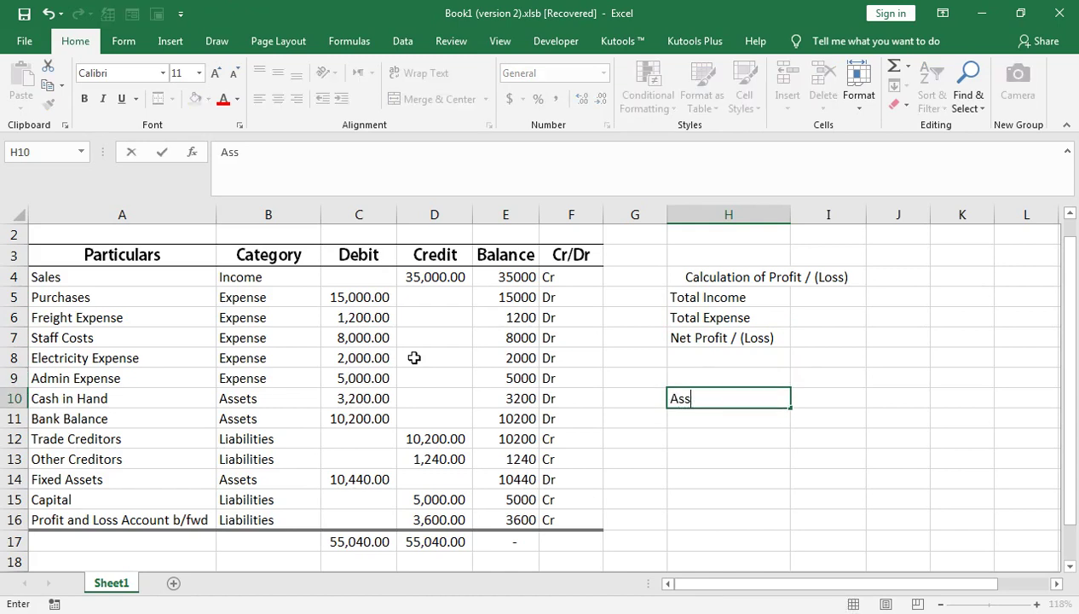
type("tes ")
type("v")
Complete the 'Asstes vs Liabilities' heading and centre it across H10:I10
type("isa")
key("BackSpace")
key("BackSpace")
type("abilities")
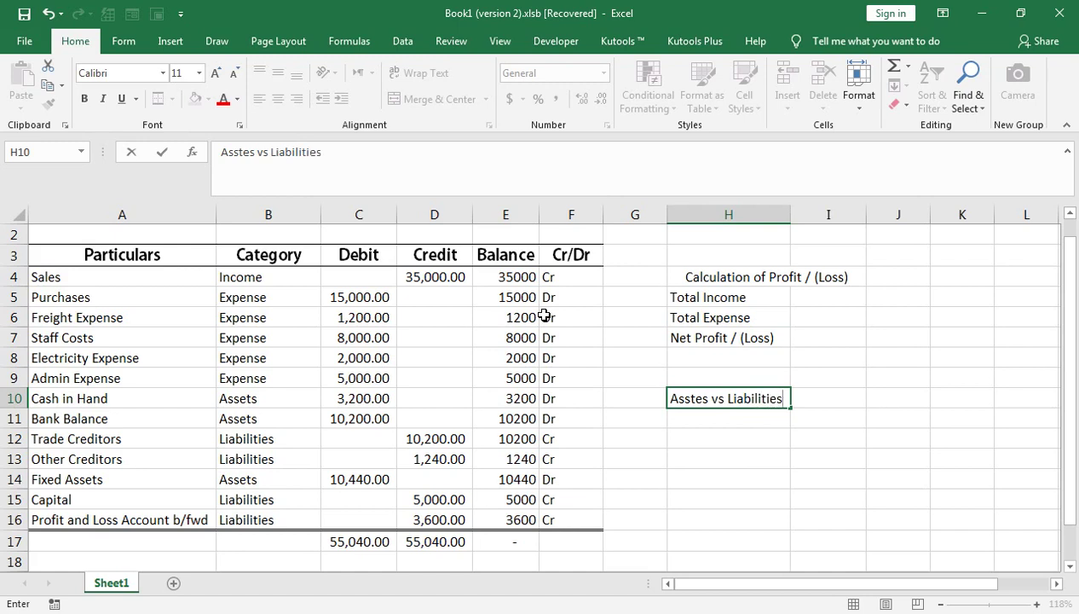
key("Return")
key("Up")
key("shift+Right")
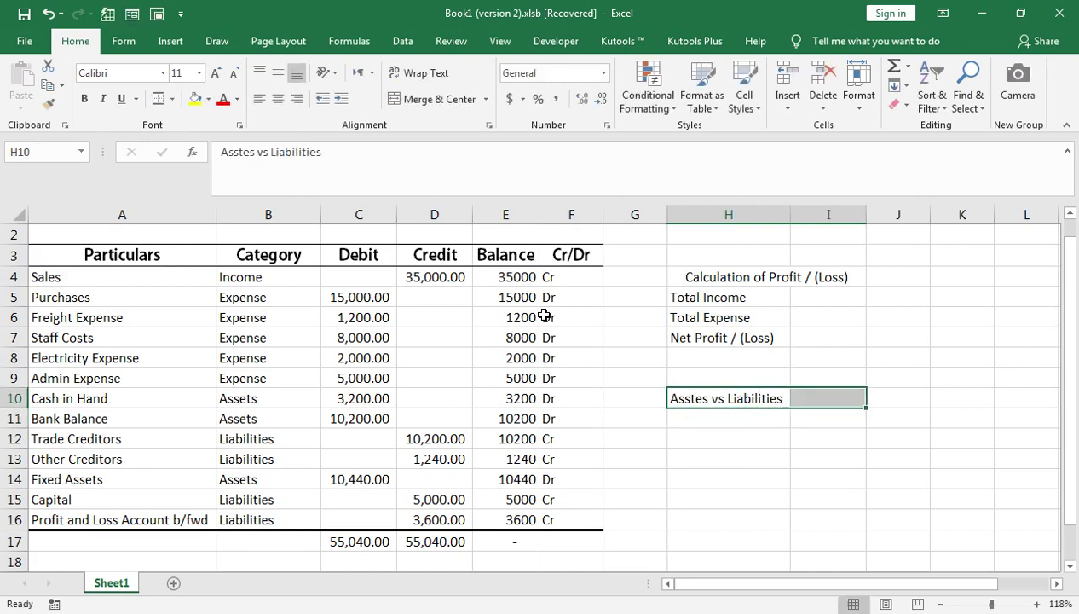
left_click(434, 100)
Enter Total Assets, Total Liabilities and Net Profit / (Loss) labels in H11:H13
left_click(725, 427)
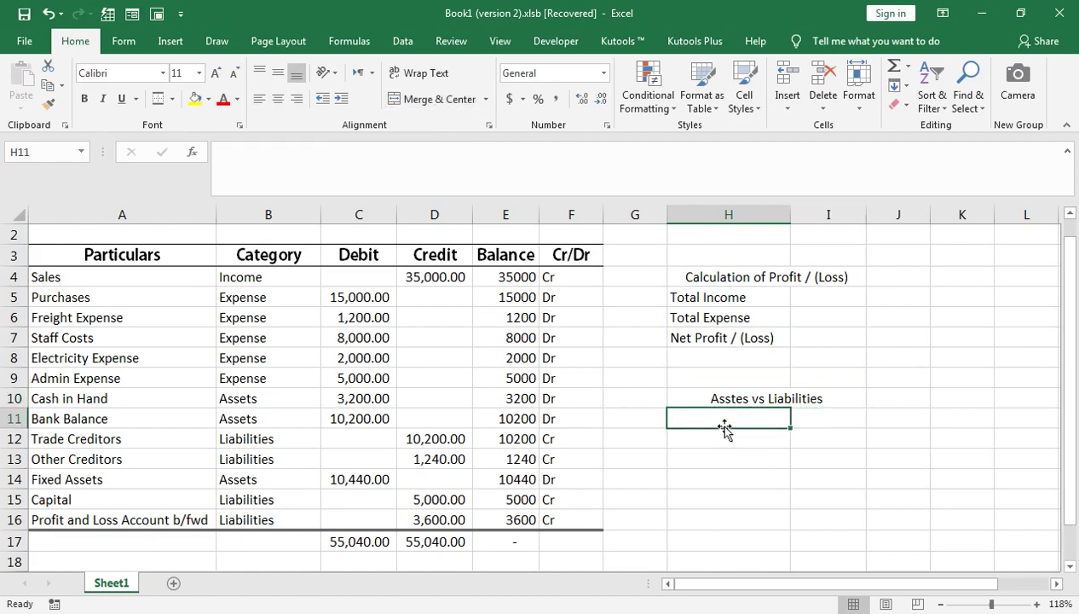
type("Total Assets")
key("Return")
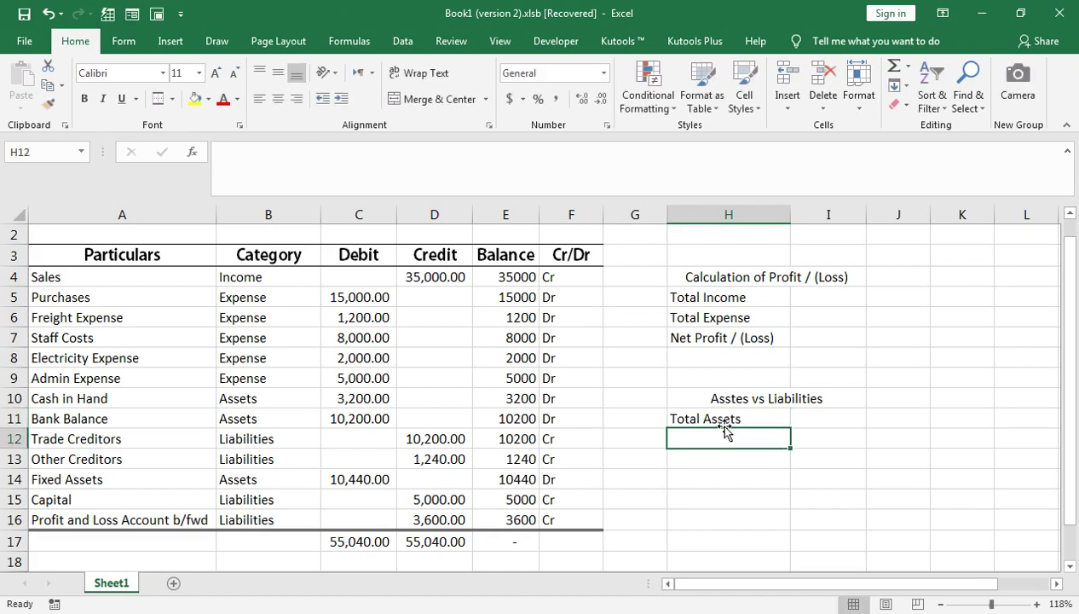
type("Total ")
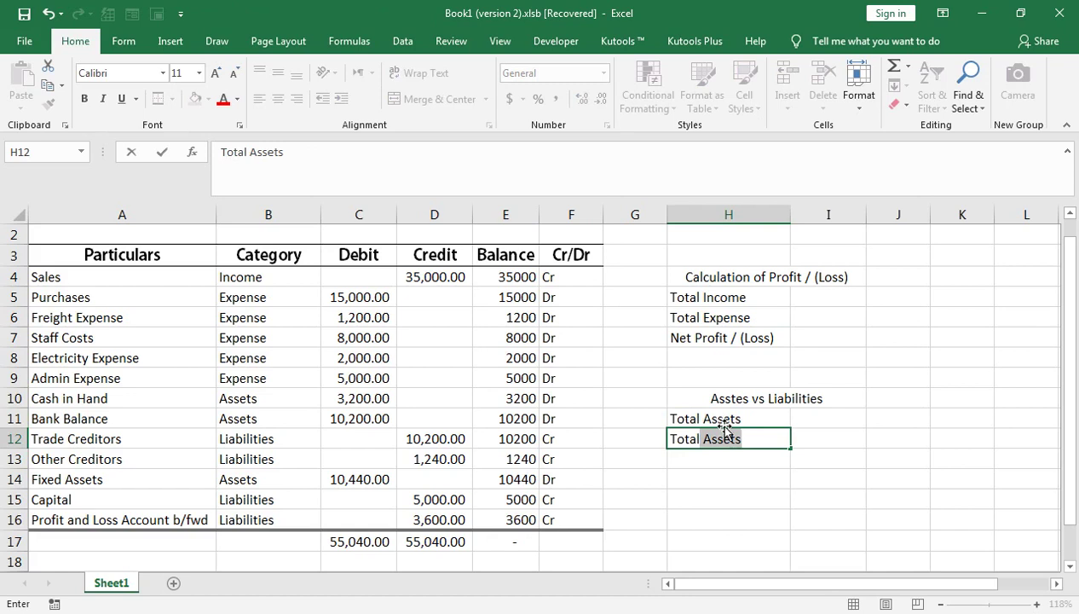
type("Liabil")
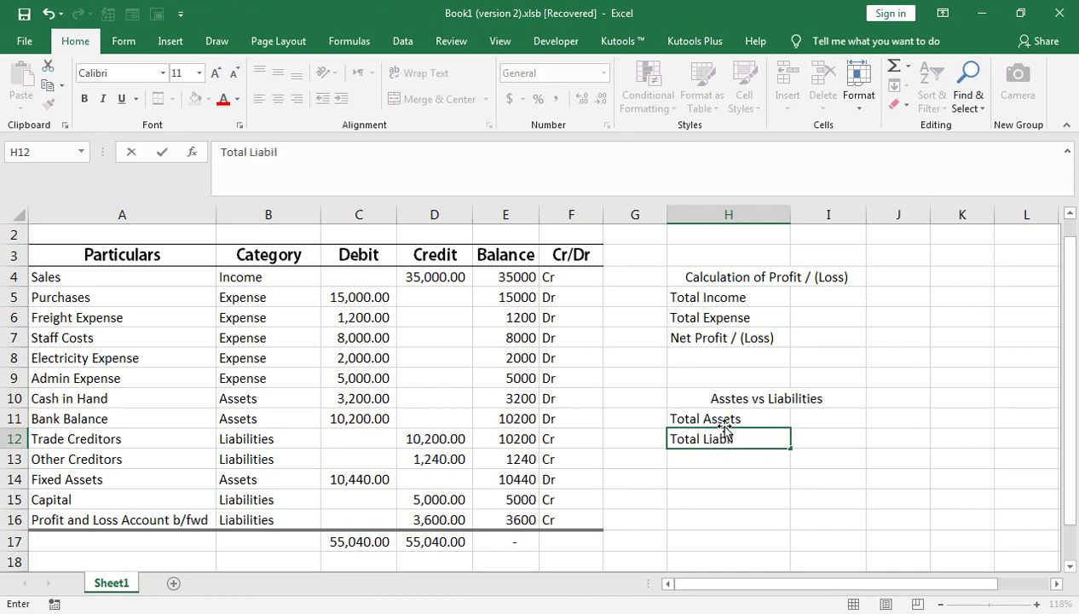
type("ities")
key("Return")
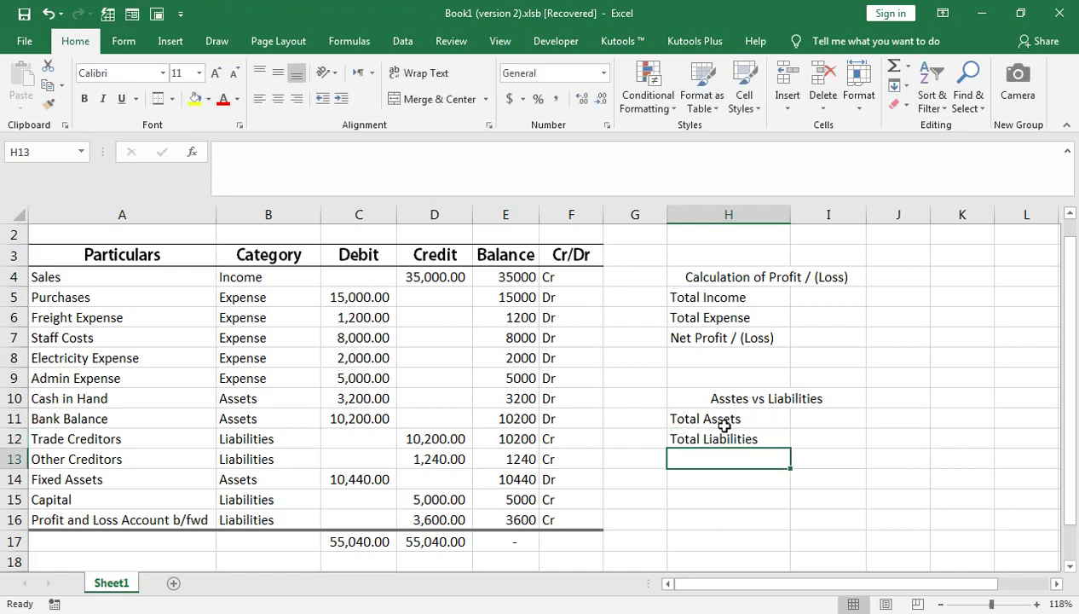
type("Net Profit / (L")
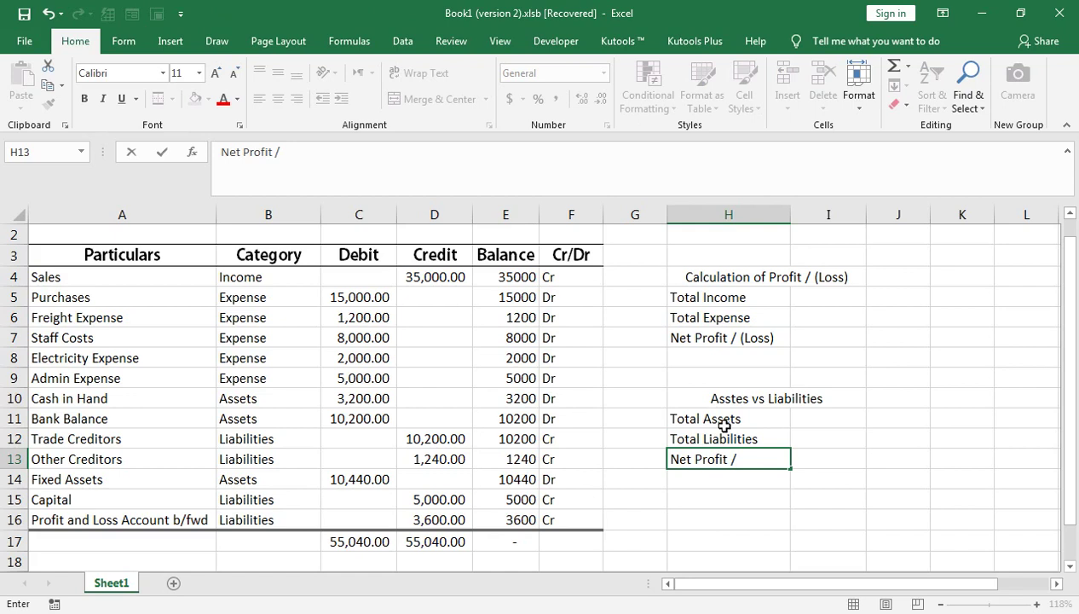
type("oss")
key("Return")
key("Up")
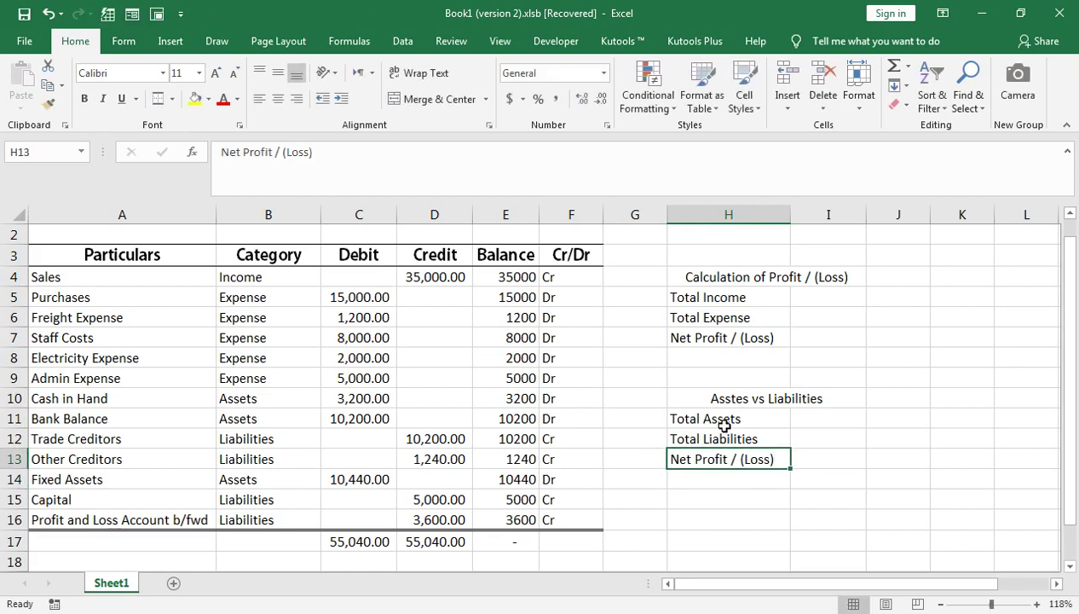
key("Up")
key("Up")
key("Up")
double_click(727, 287)
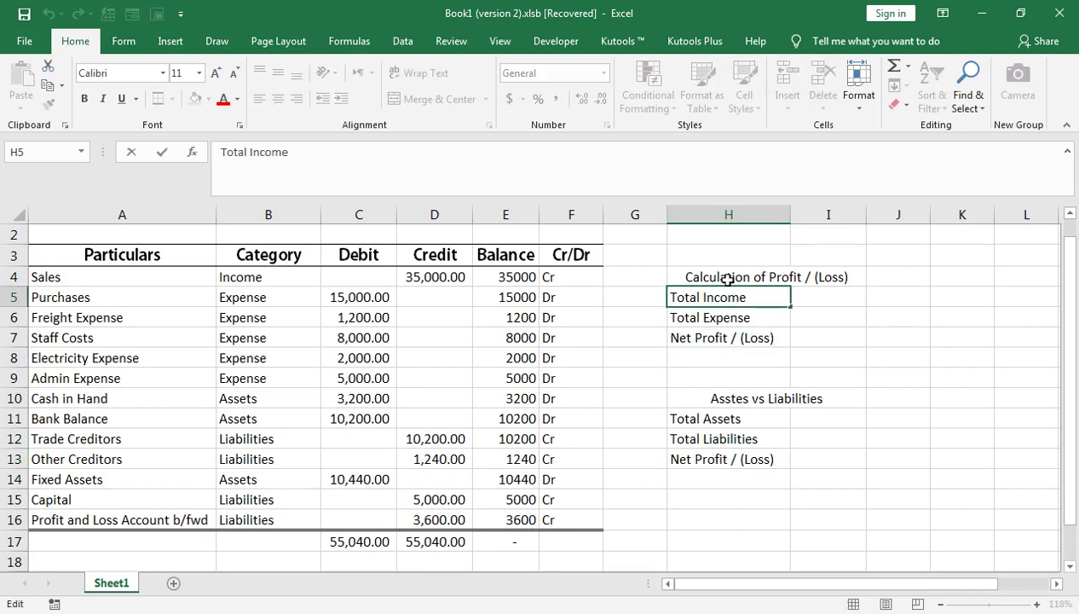
Start Total Income with a SUMIF over Category B4:B16, summing Credit D4:D16
key("Escape")
left_click(817, 307)
type("sum")
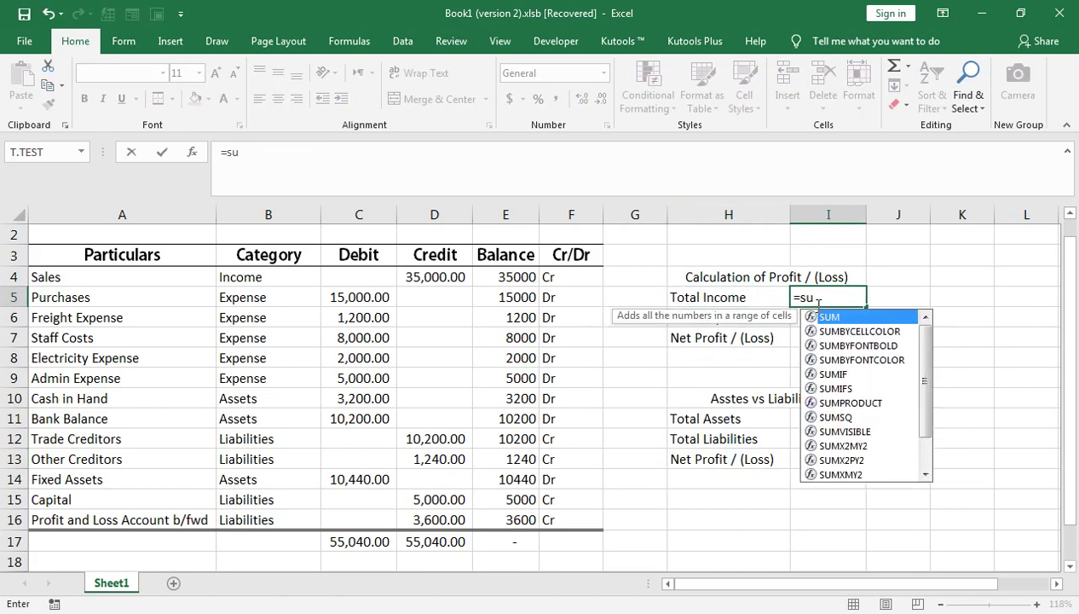
type("i")
key("Tab")
key("Left")
key("Left")
key("Left")
key("Left")
key("Left")
key("Left")
key("Left")
key("Up")
key("ctrl+shift+Down")
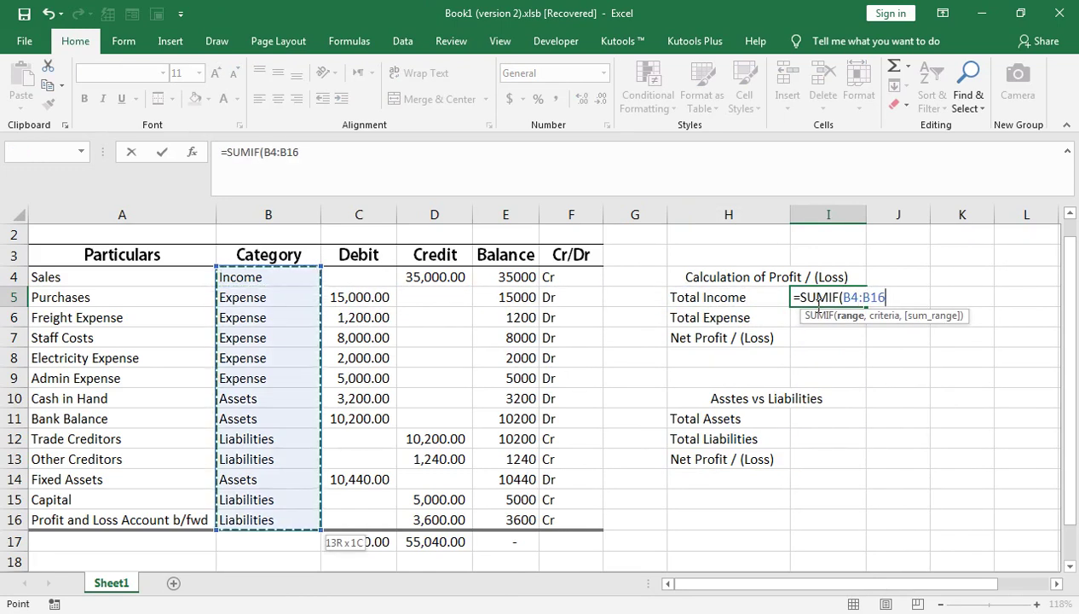
key("F4")
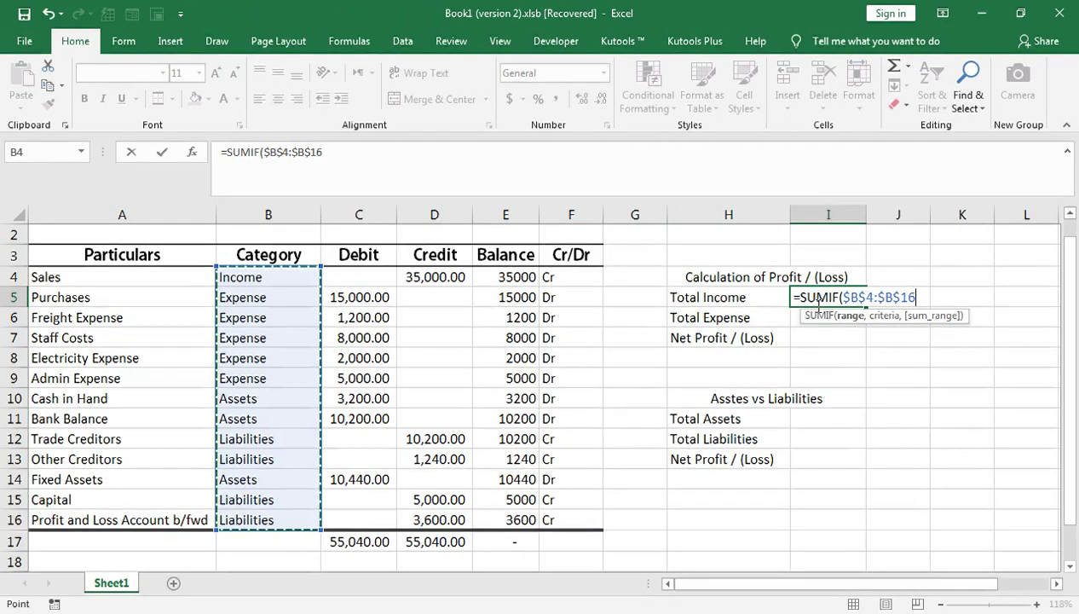
type(",\"Income")
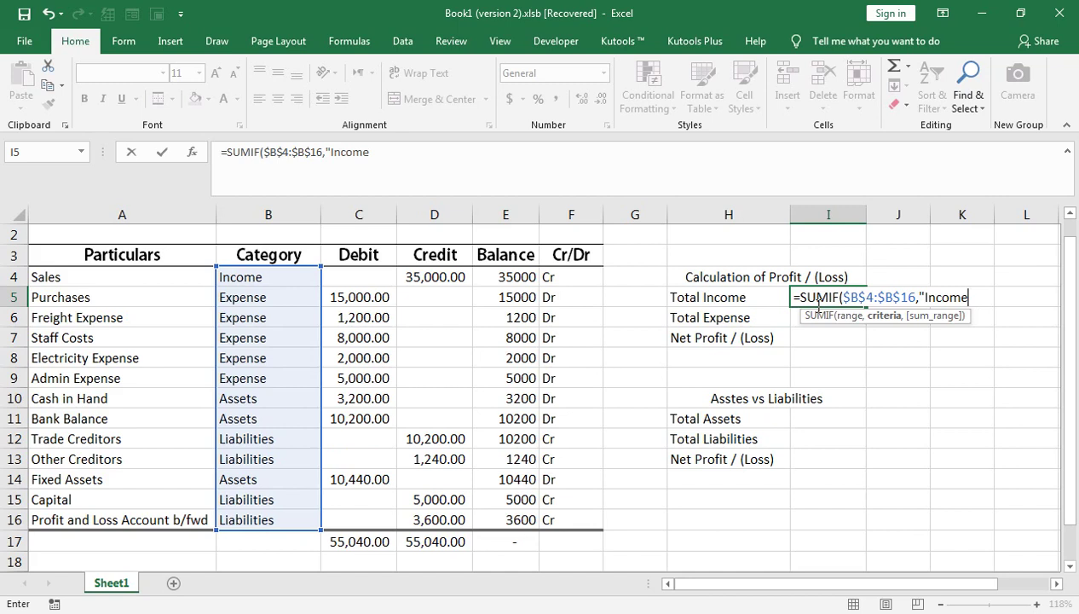
type(",")
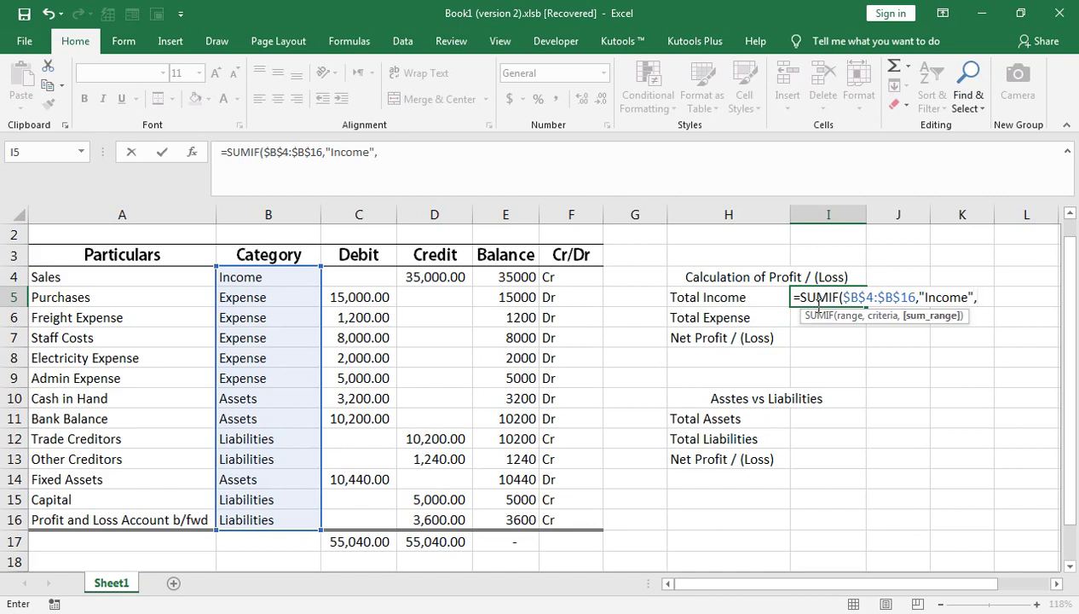
key("Left")
key("Left")
key("Left")
key("Left")
key("Left")
key("Up")
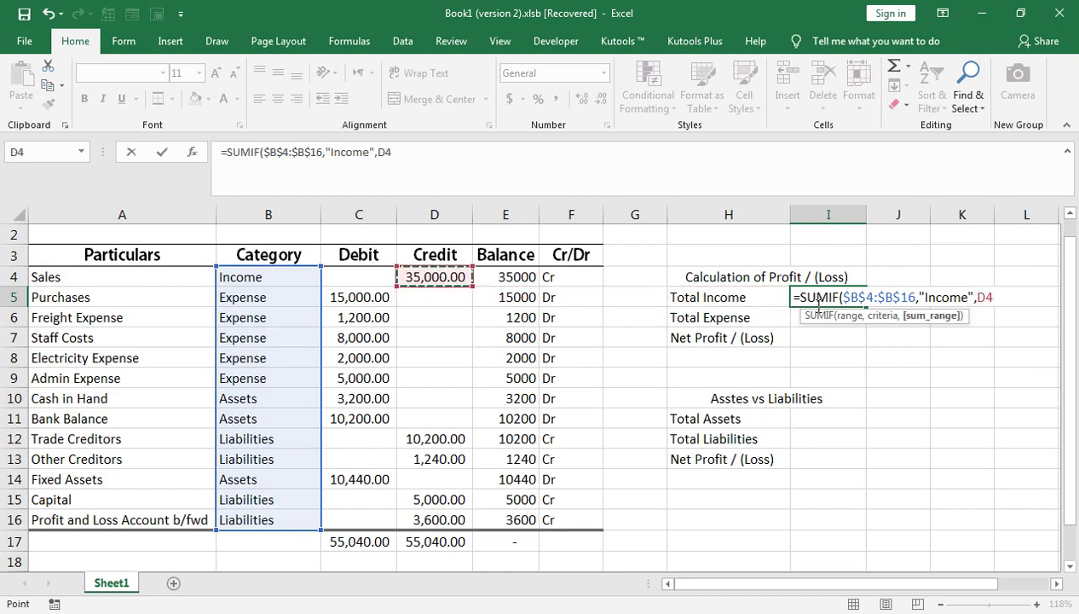
key("ctrl+shift+Down")
key("ctrl+shift+Down")
key("ctrl+shift+Down")
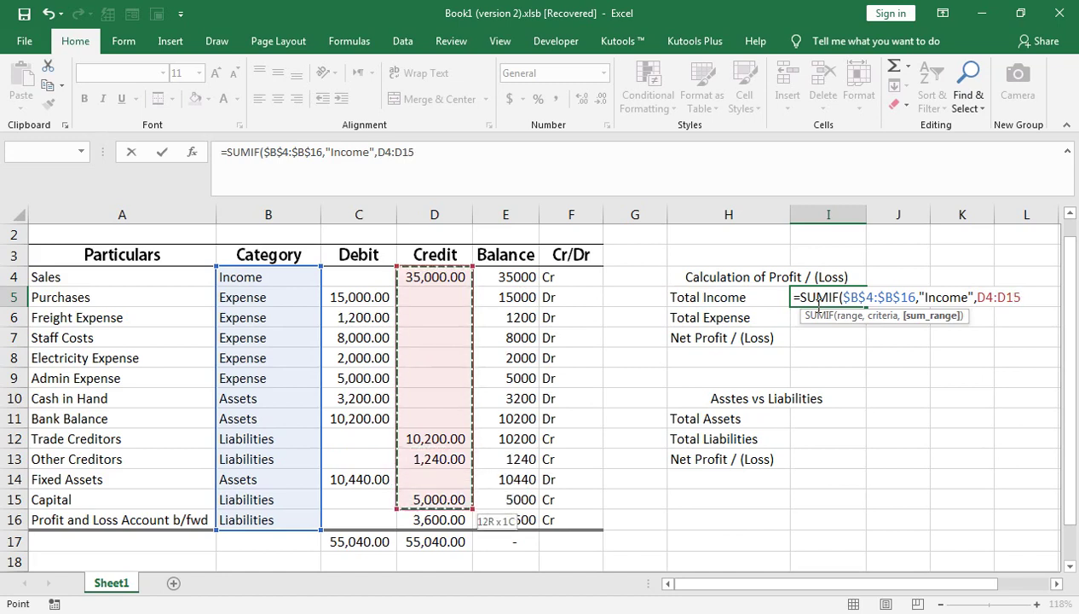
key("ctrl+shift+Down")
type(")")
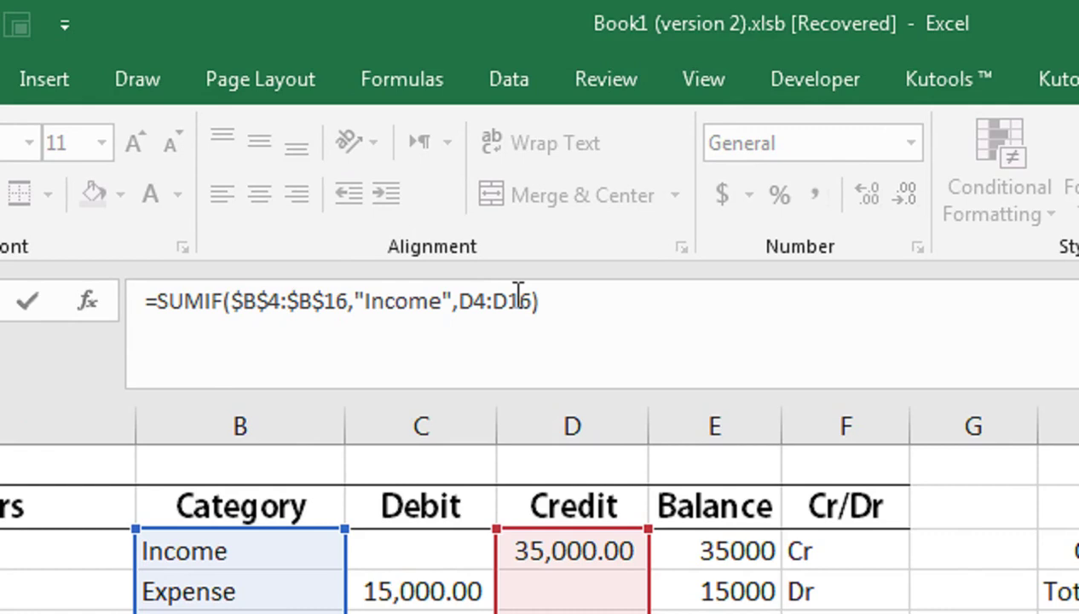
Make the SUMIF criteria range a relative B4:B16 reference
left_click(330, 301)
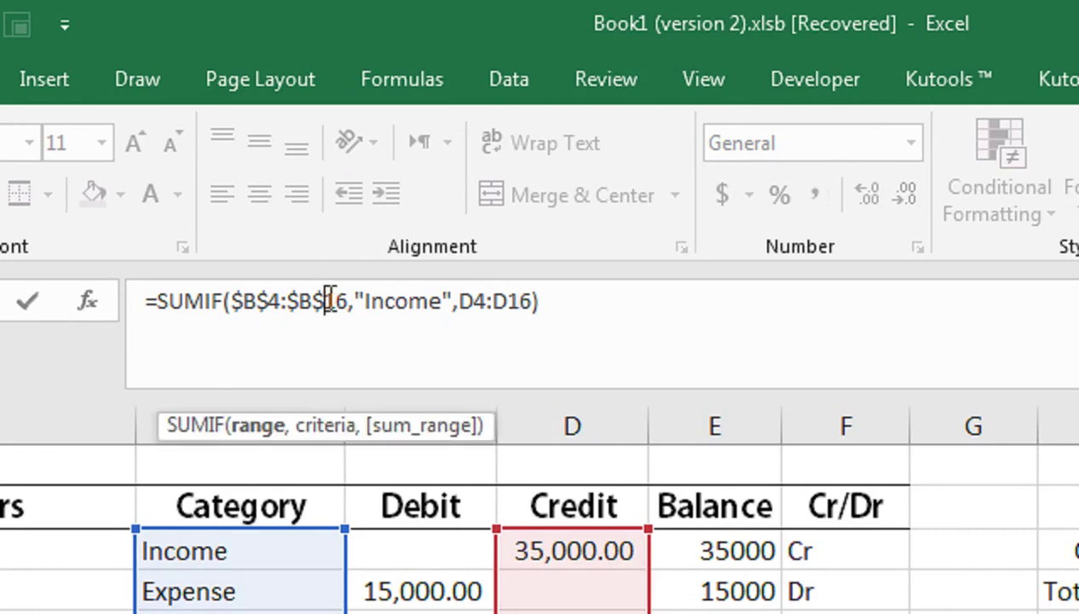
key("BackSpace")
left_click(294, 300)
key("BackSpace")
key("BackSpace")
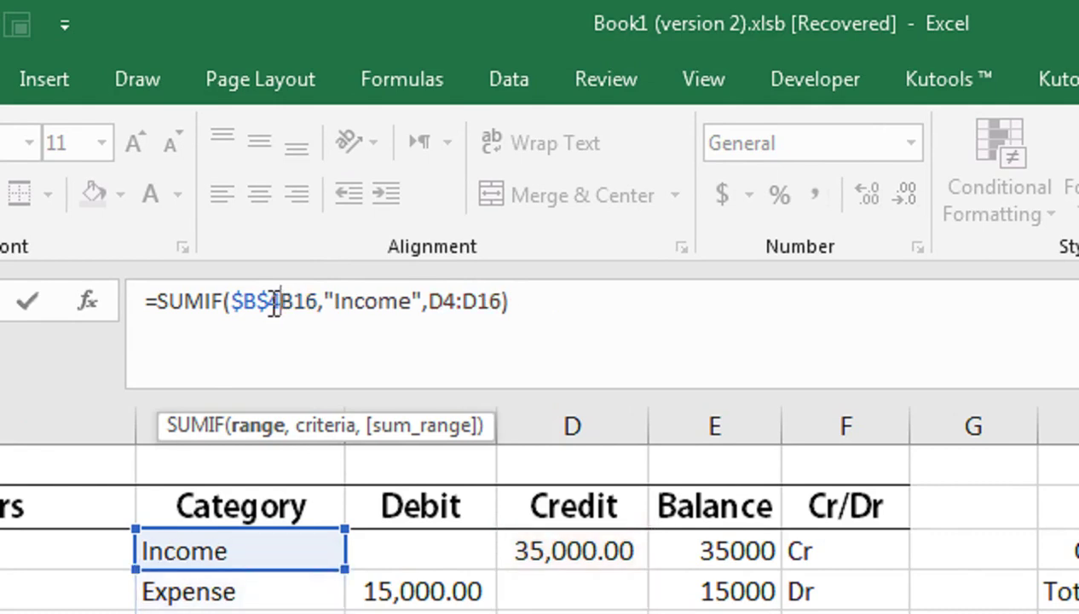
type(":")
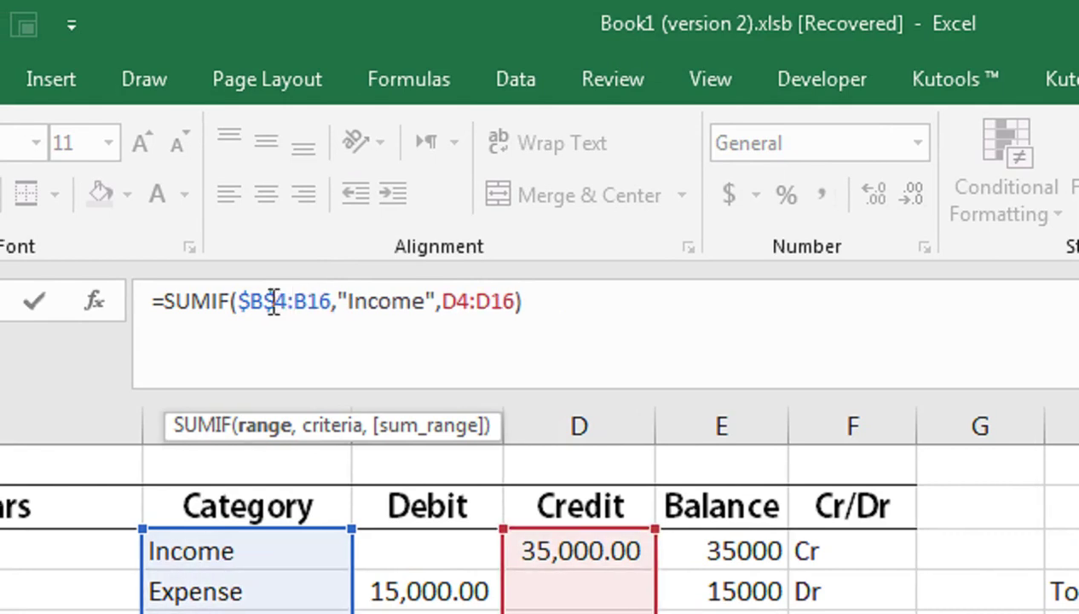
left_click(276, 301)
key("BackSpace")
key("Delete")
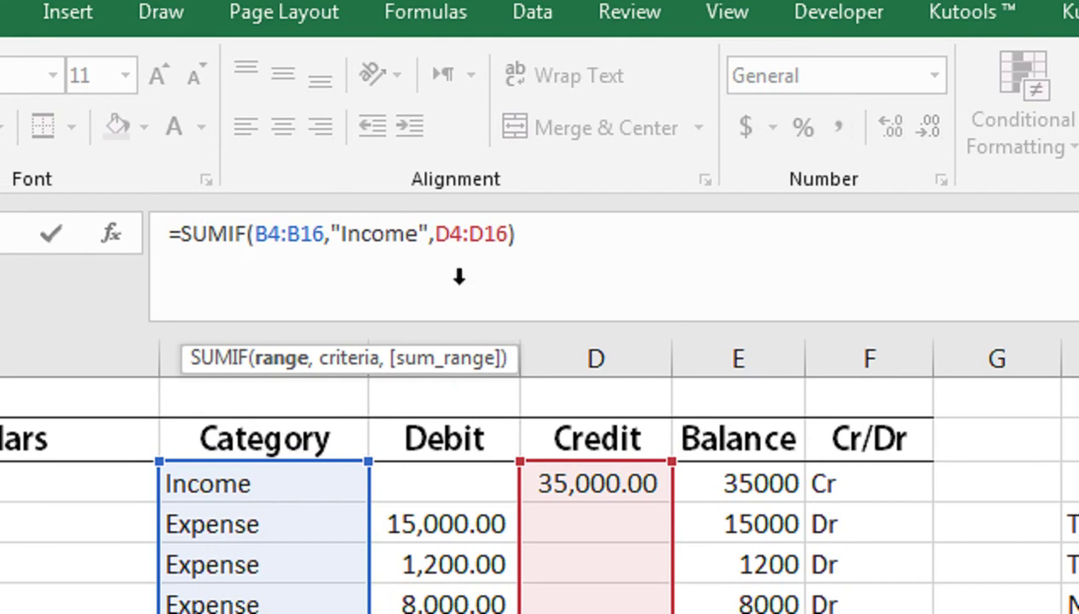
Subtract a second Income SUMIF summing Debit C4:C16, so Total Income gives 35000
left_click(583, 220)
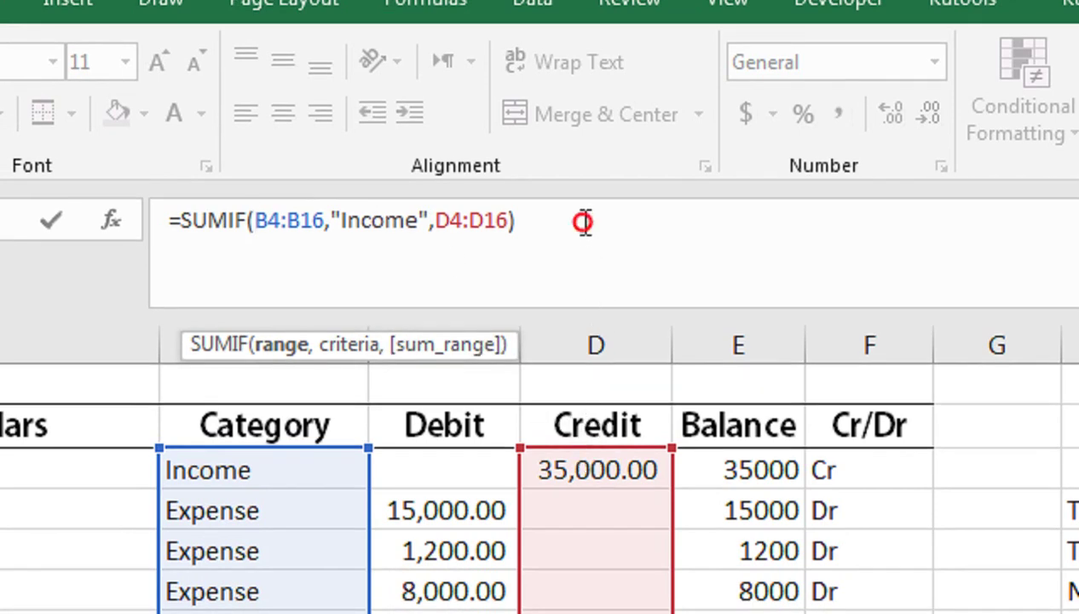
key("shift+Left")
key("shift+Left")
key("shift+Left")
key("shift+Left")
key("shift+Left")
key("shift+Left")
key("shift+Left")
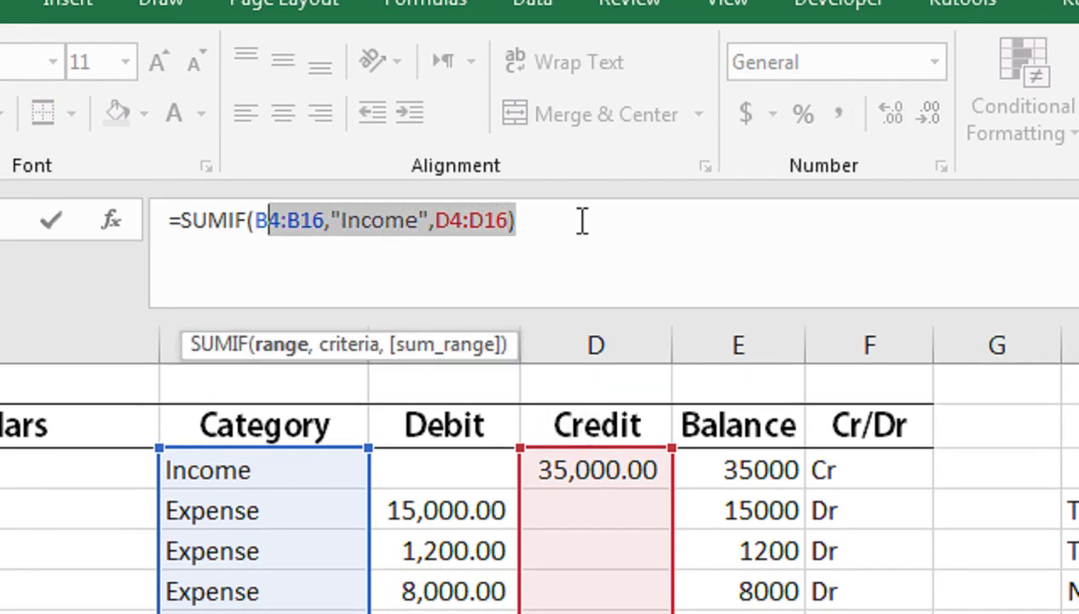
key("shift+Left")
key("shift+Left")
key("shift+Left")
key("shift+Left")
key("shift+Left")
key("shift+Left")
key("ctrl+c")
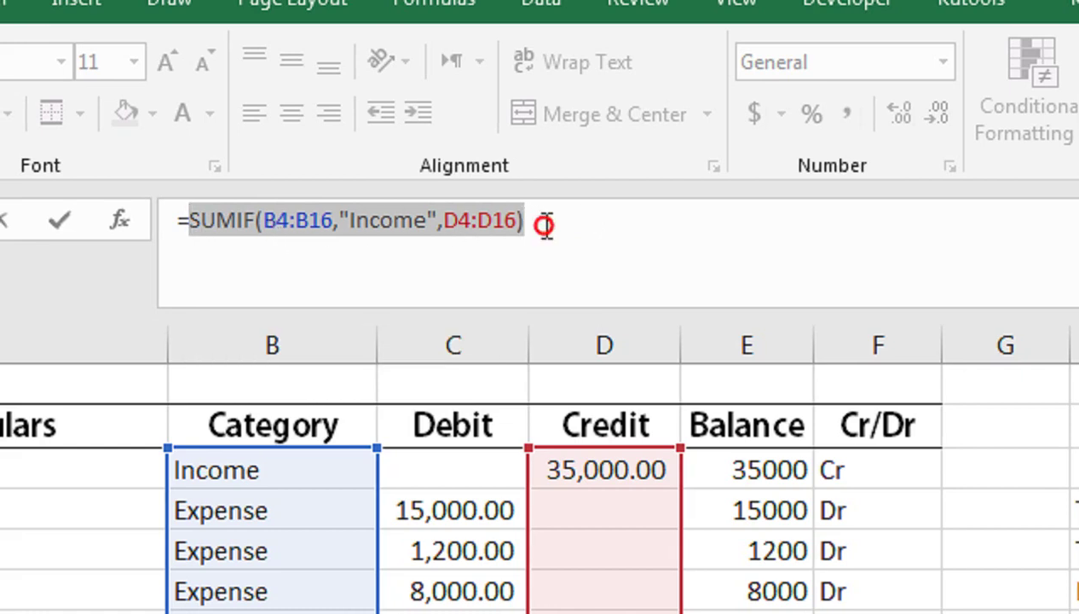
left_click(544, 224)
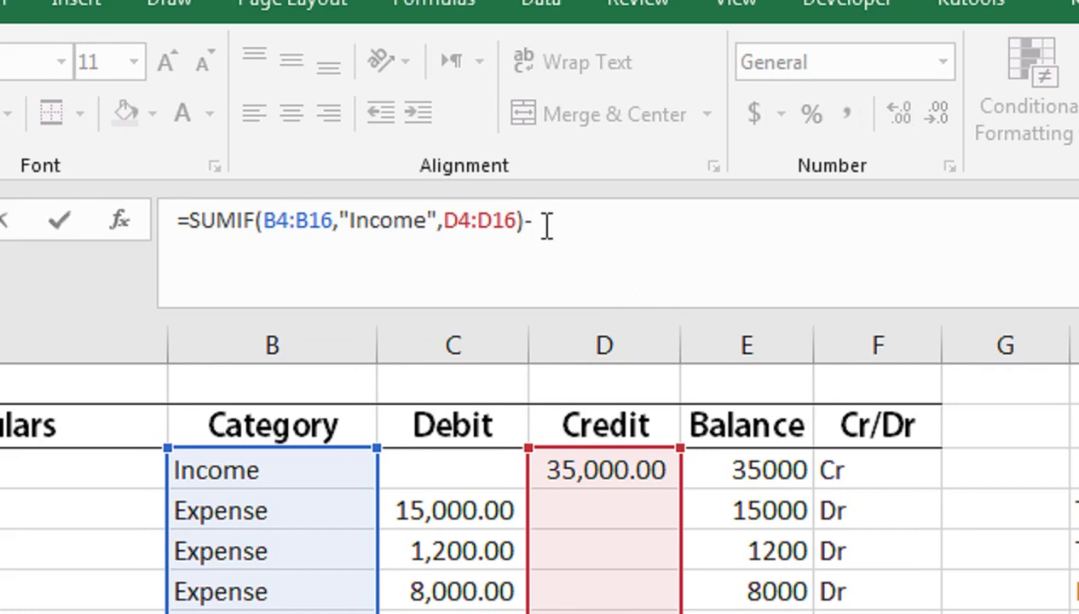
key("ctrl+v")
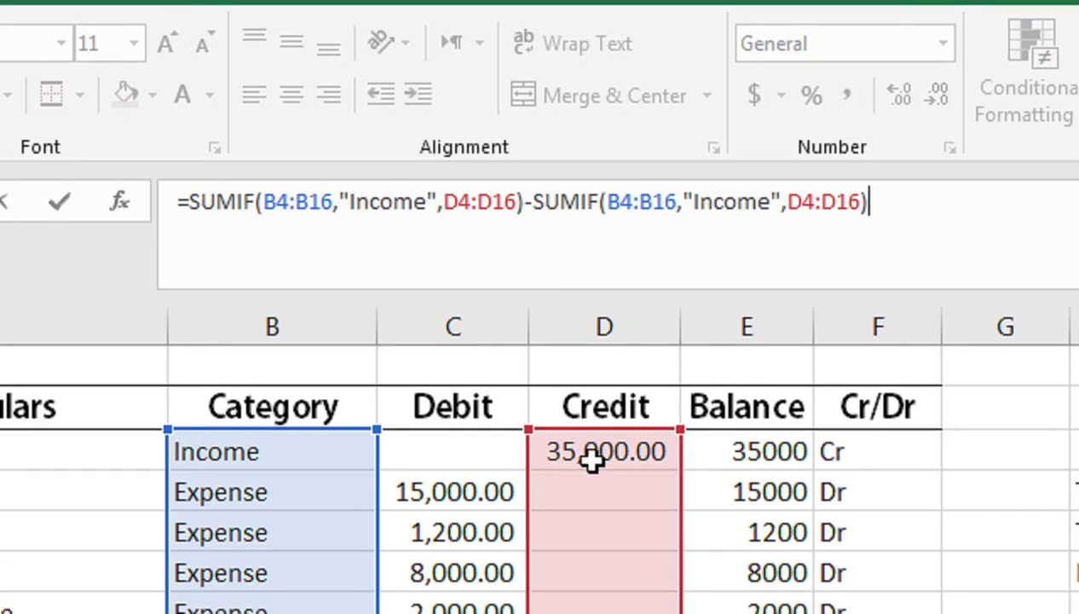
left_click(814, 203)
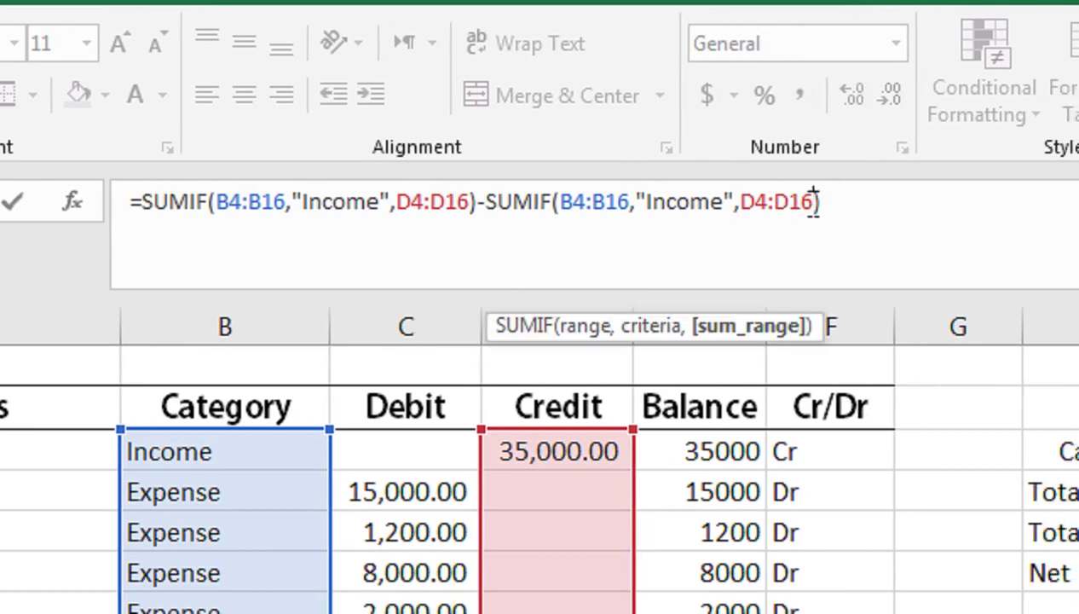
key("BackSpace")
key("BackSpace")
key("BackSpace")
key("BackSpace")
key("BackSpace")
left_click(415, 451)
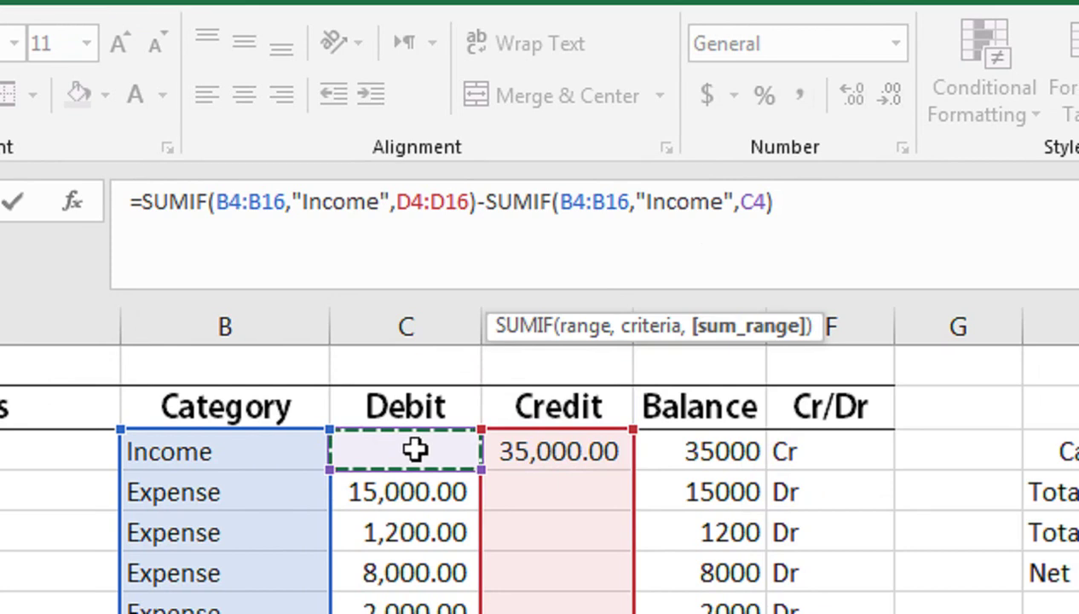
key("shift+Down")
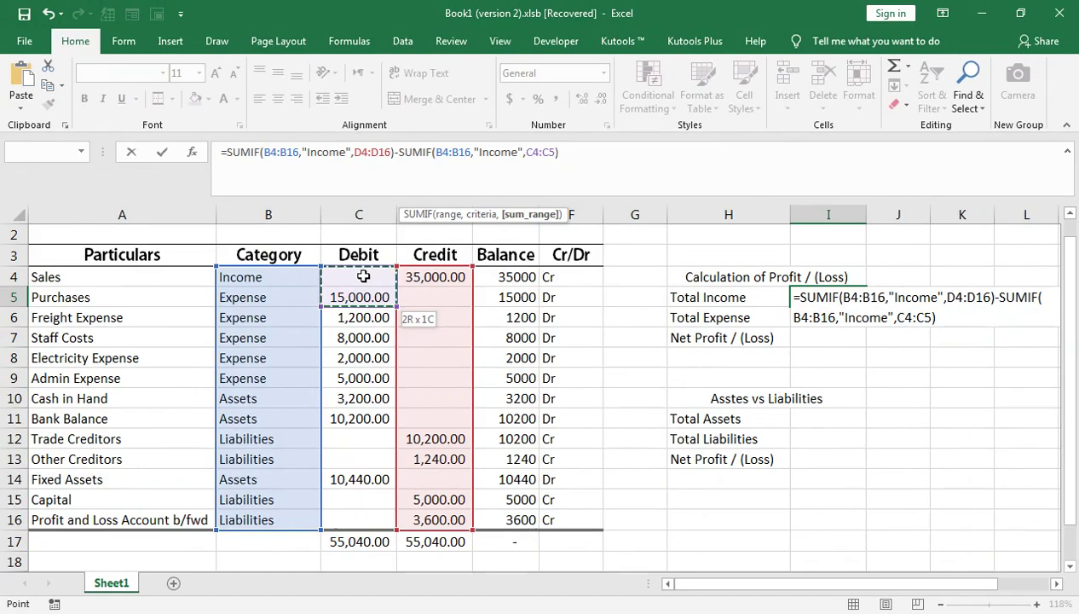
key("shift+Down")
key("shift+Down")
key("shift+Down")
key("shift+Down")
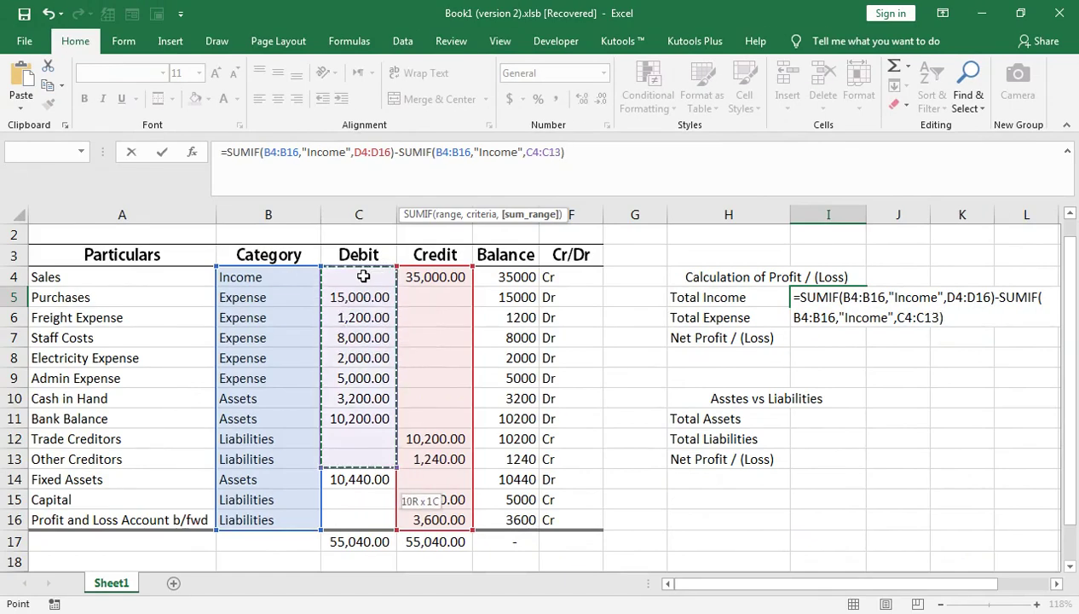
key("shift+Down")
key("shift+Down")
key("shift+Down")
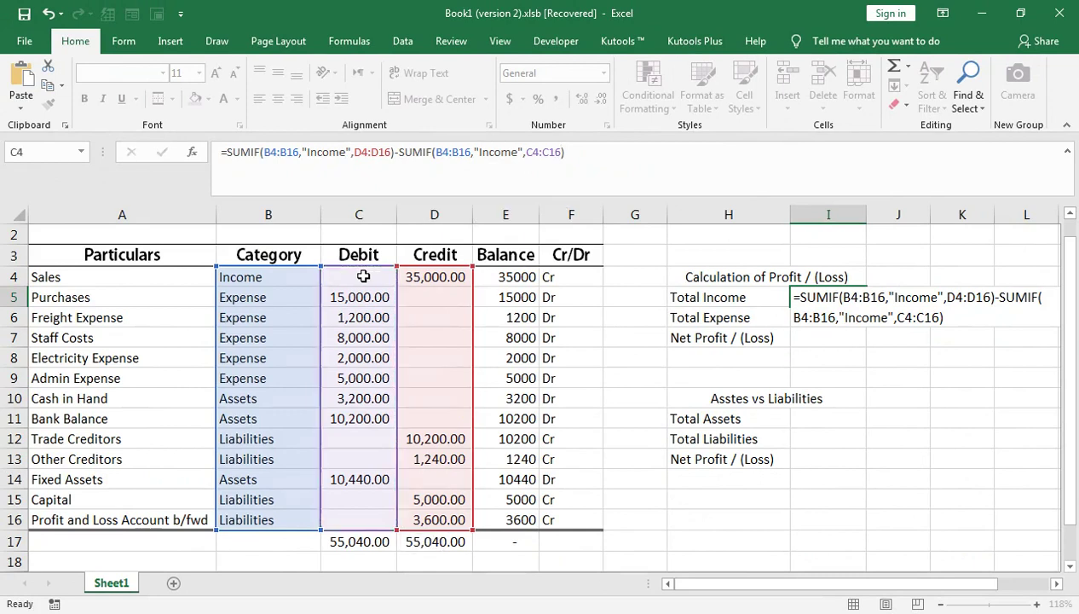
key("Return")
Select and copy the whole Total Income formula for reuse
key("Up")
left_click(404, 145)
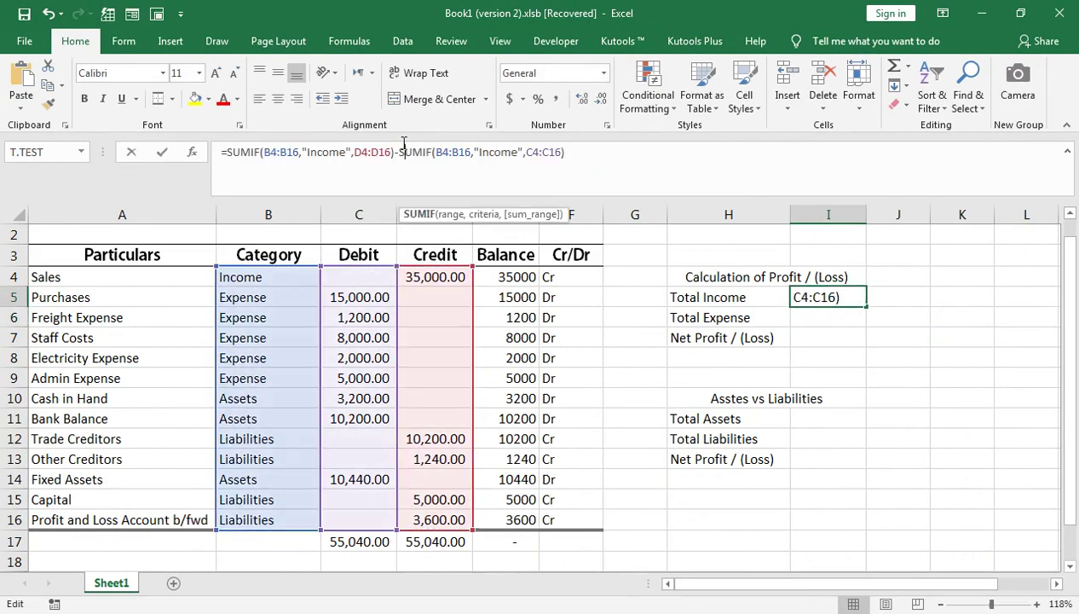
triple_click(404, 145)
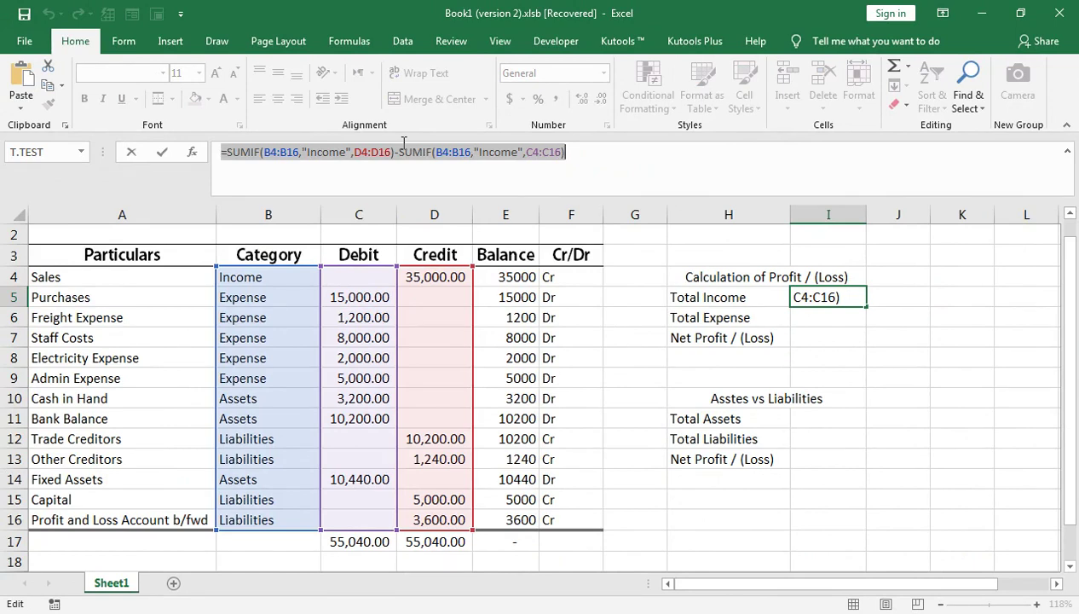
key("Return")
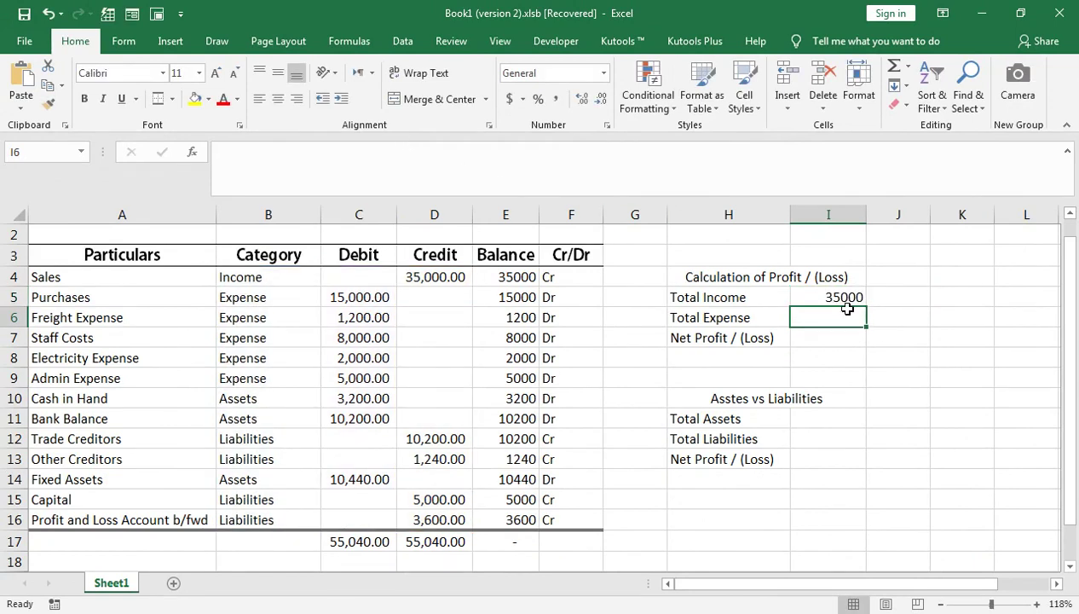
Paste the Income formula into Total Expense and change both criteria to "Expense"
key("ctrl+v")
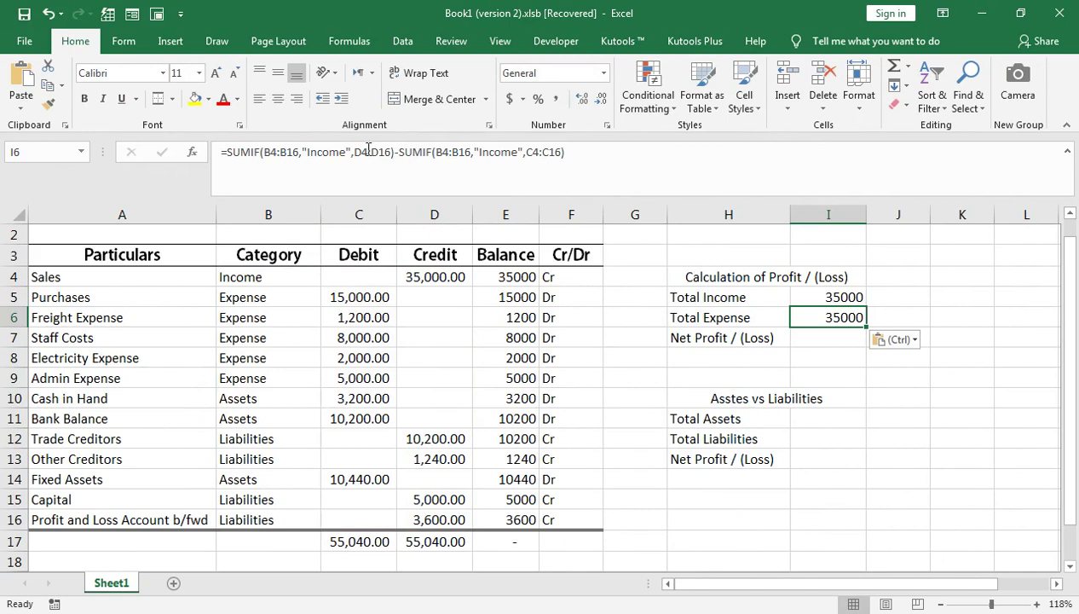
key("ctrl")
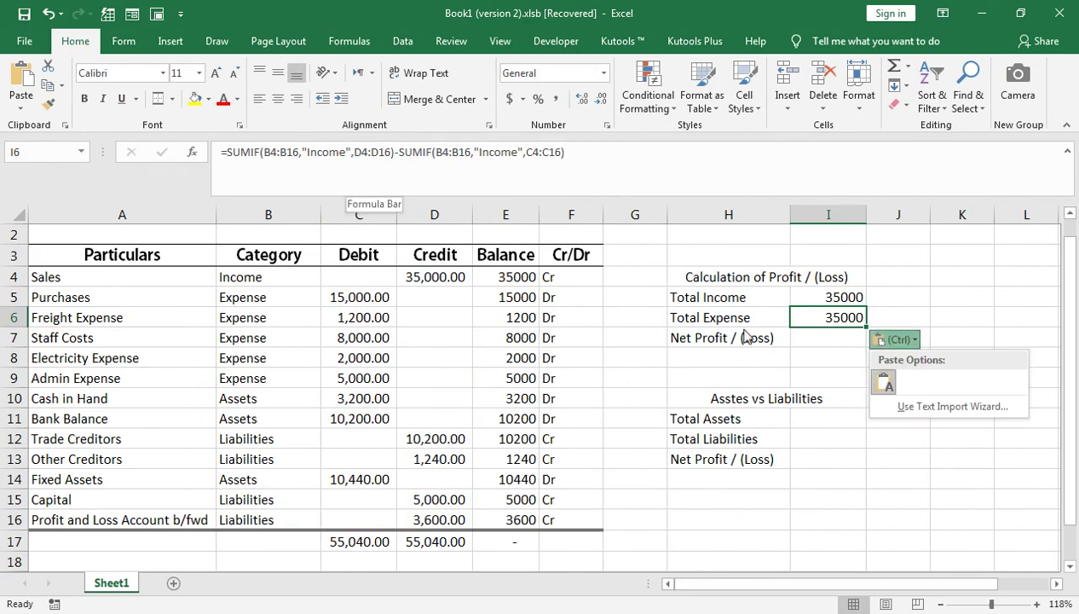
key("ctrl")
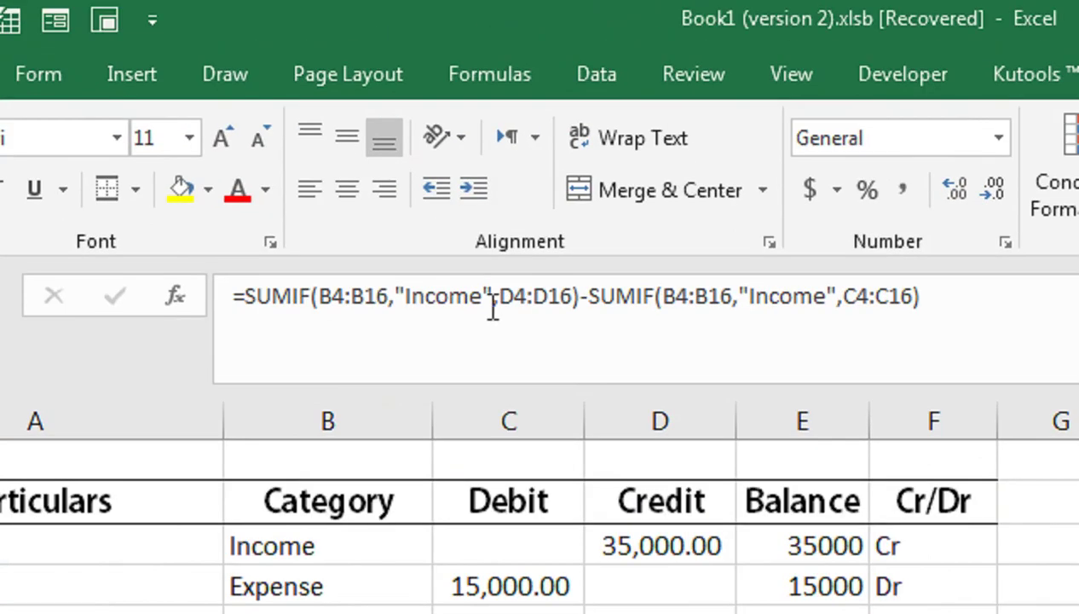
left_click(348, 154)
key("BackSpace")
key("BackSpace")
key("BackSpace")
key("BackSpace")
key("BackSpace")
key("BackSpace")
type("Expense")
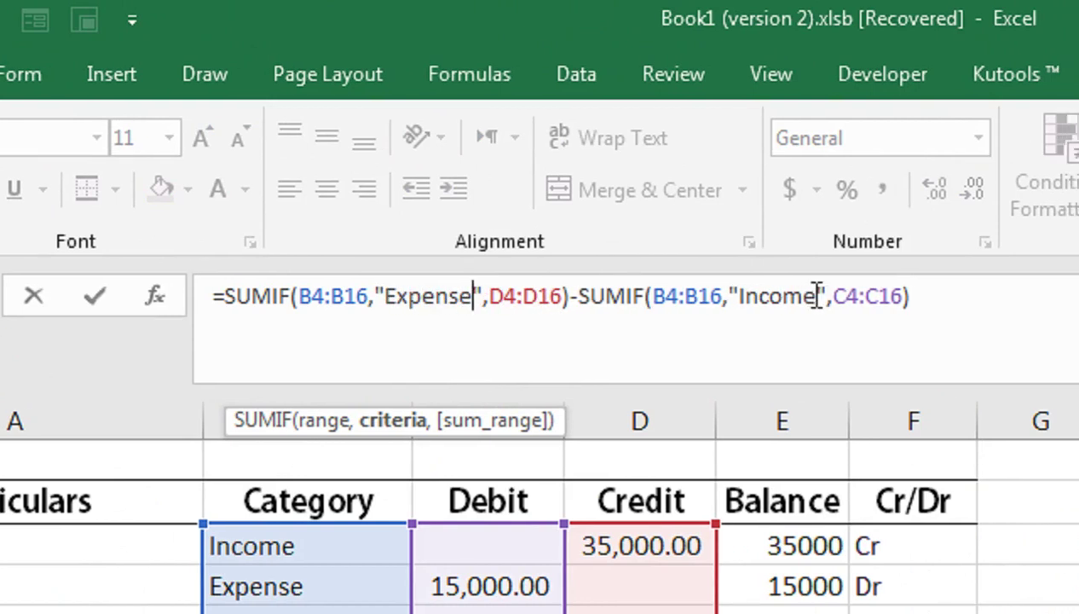
left_click(807, 296)
key("BackSpace")
key("BackSpace")
key("BackSpace")
key("BackSpace")
key("BackSpace")
key("BackSpace")
type("Expense")
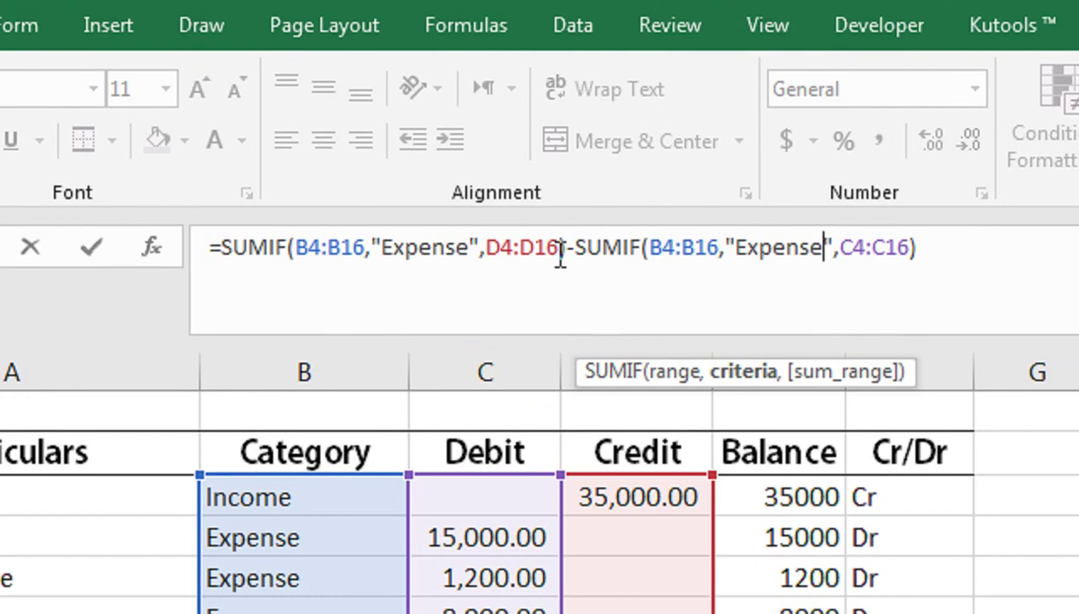
Swap the sum ranges to Debit C4:C16 minus Credit D4:D16, giving 31200
left_click(560, 256)
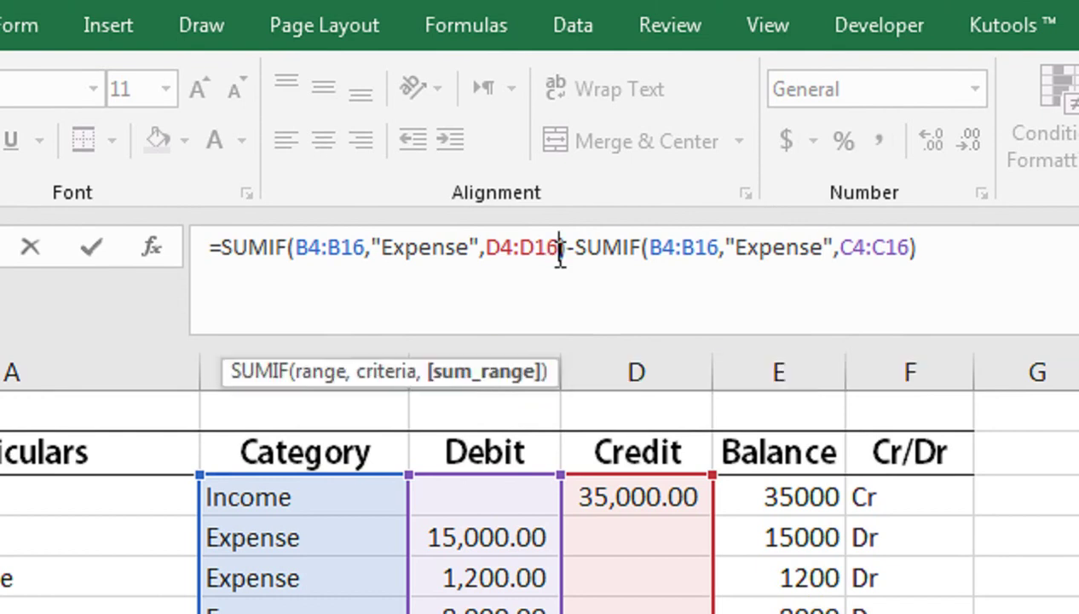
key("BackSpace")
key("BackSpace")
key("BackSpace")
key("BackSpace")
key("BackSpace")
left_click(481, 434)
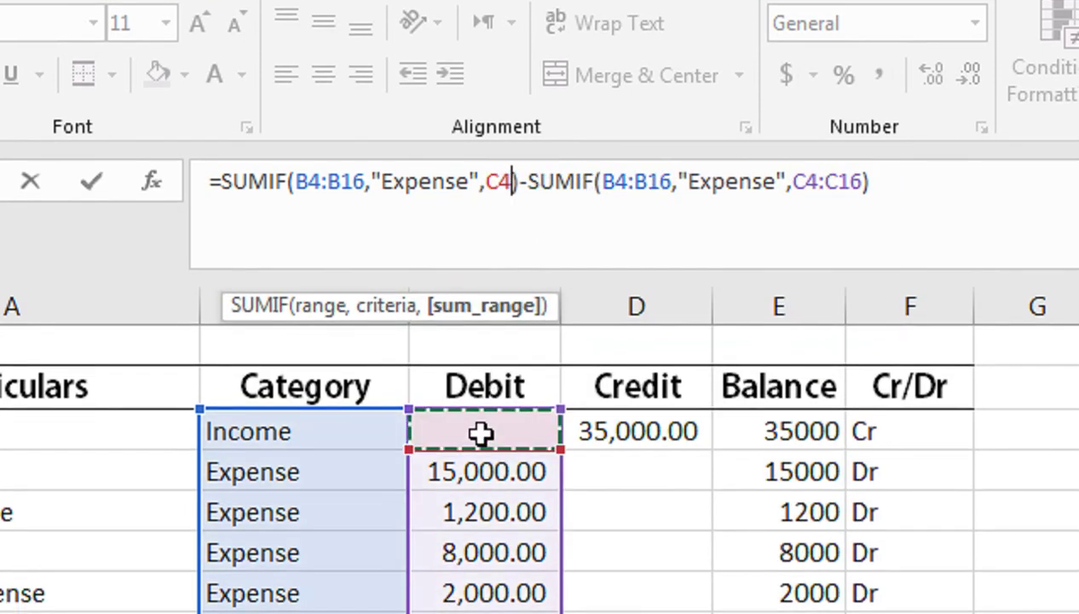
key("shift+Down")
key("shift+Down")
key("shift+Down")
key("shift+Down")
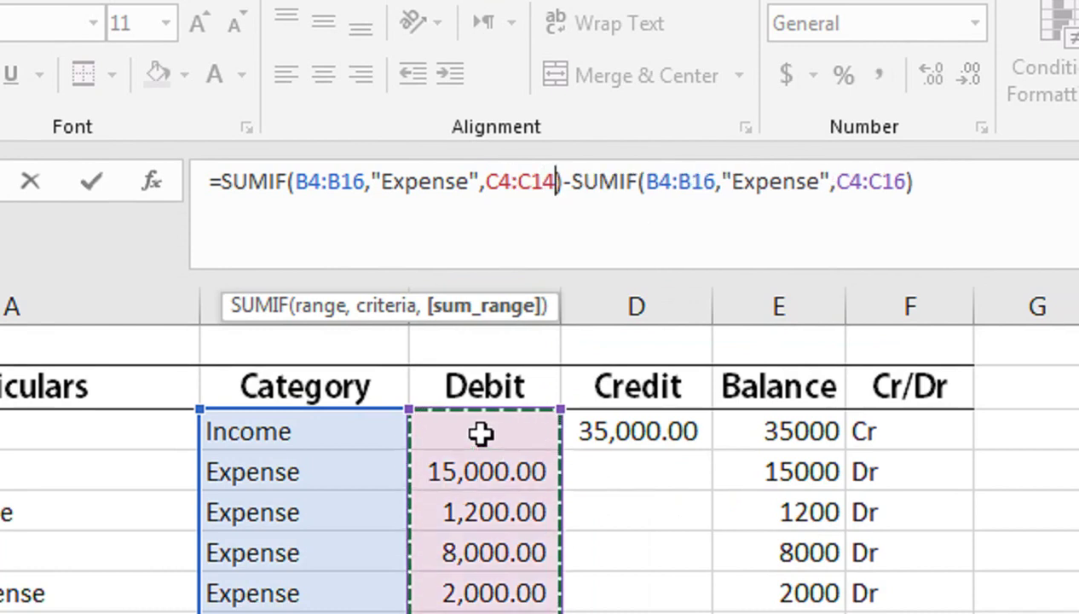
key("shift+Down")
key("shift+Down")
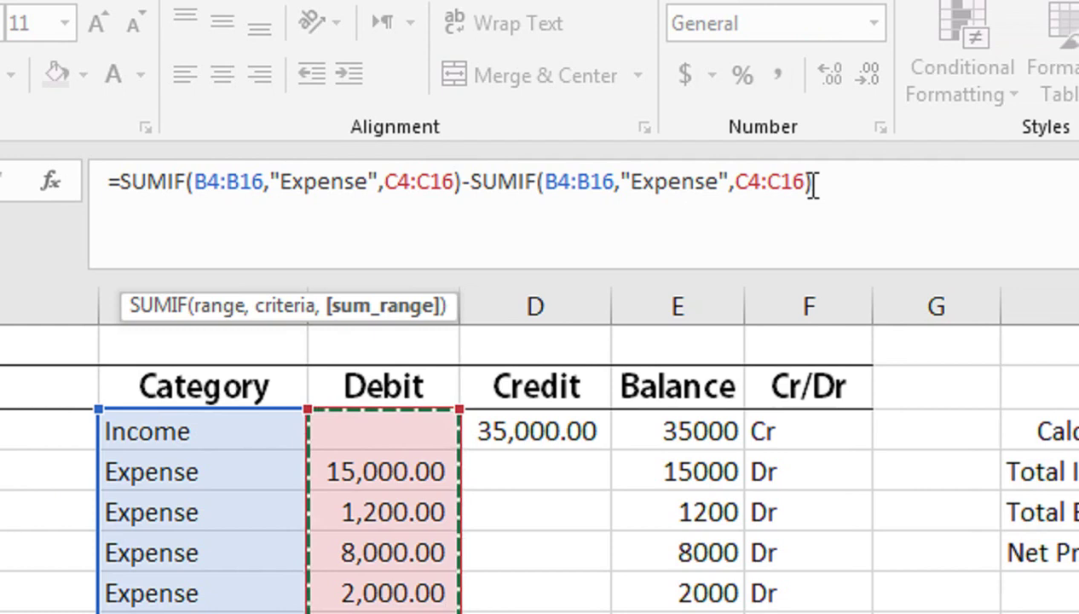
left_click(806, 184)
key("BackSpace")
key("BackSpace")
key("BackSpace")
key("BackSpace")
key("BackSpace")
key("BackSpace")
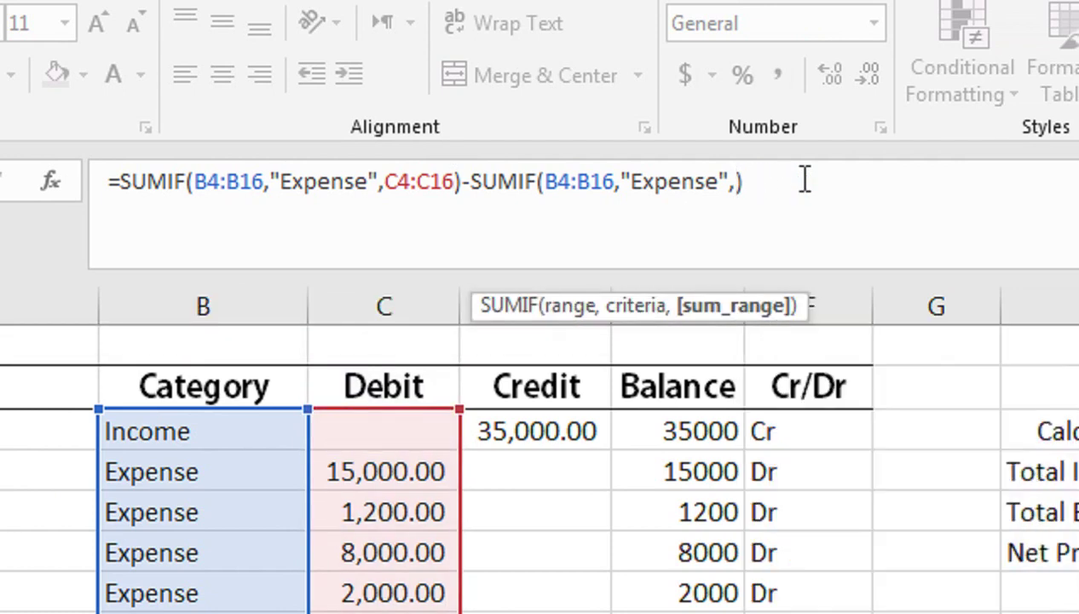
left_click(570, 435)
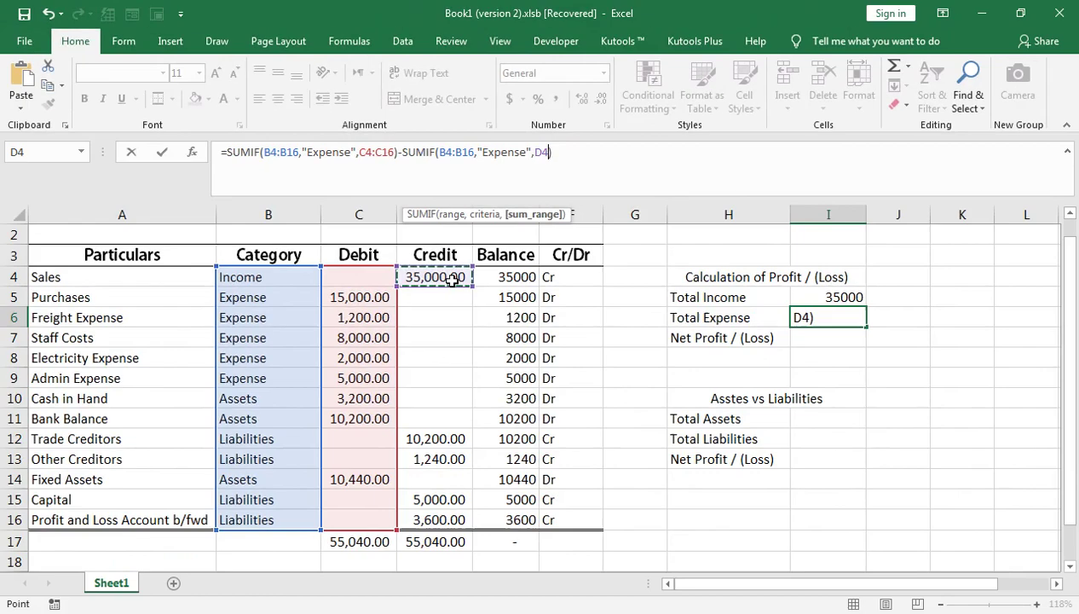
key("shift+Down")
key("shift+Down")
key("shift+Down")
key("shift+Down")
key("shift+Down")
key("shift+Down")
key("shift+Down")
key("shift+Down")
key("Return")
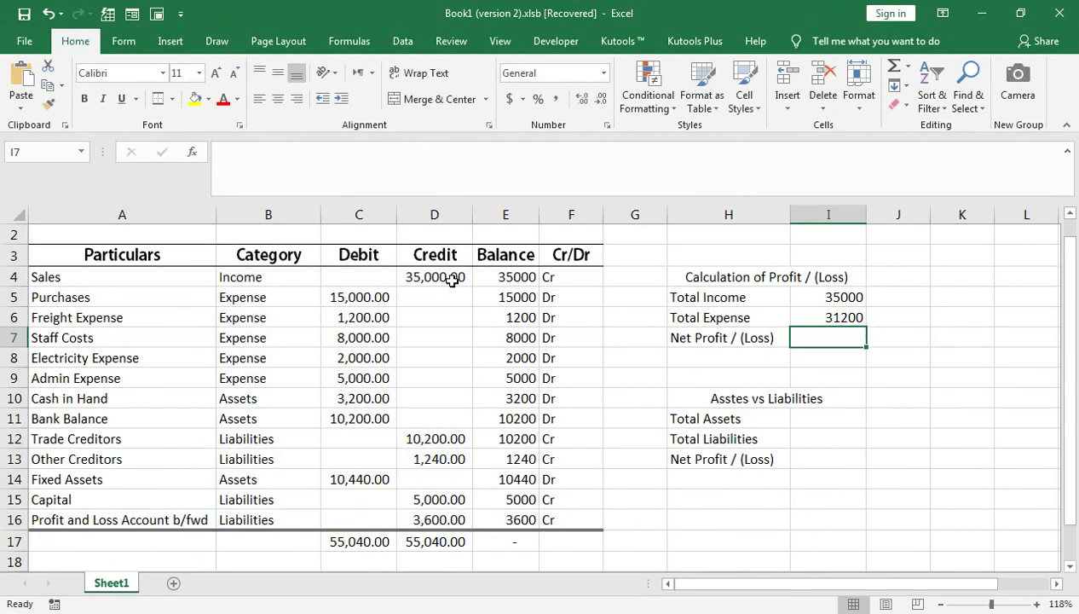
Enter =I5-I6 in Net Profit / (Loss) to get 3800, then recheck the totals
key("Up")
key("Down")
type("=")
key("Up")
key("Up")
type("-")
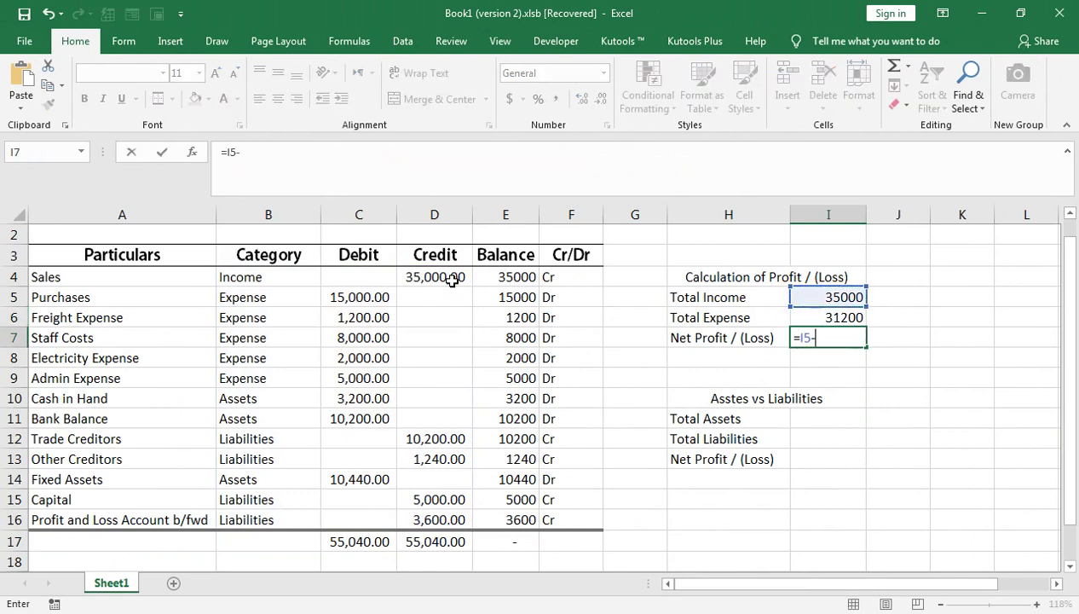
key("Up")
key("Return")
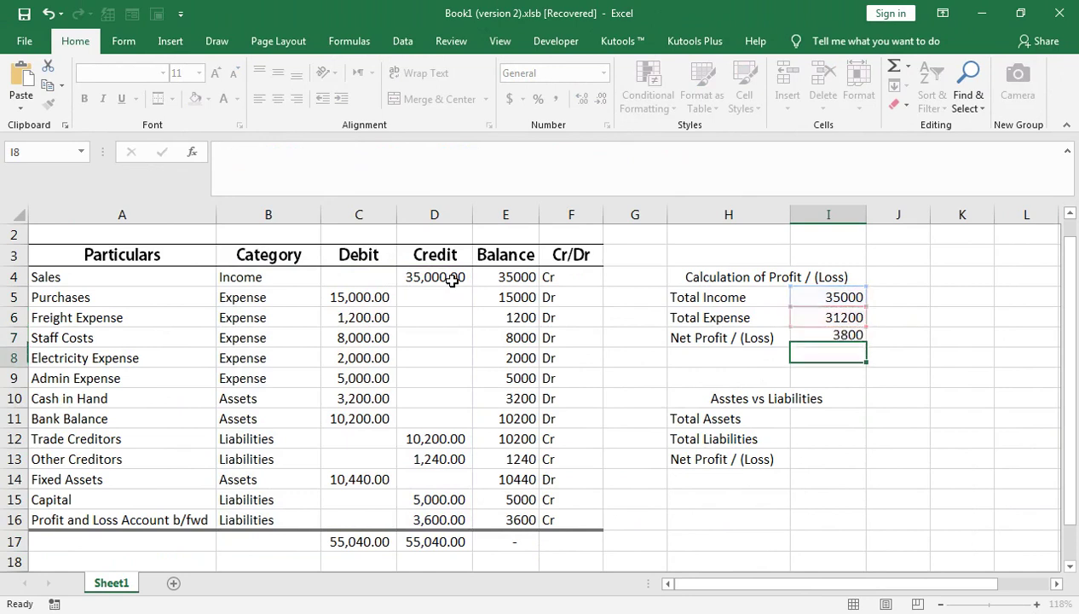
key("Up")
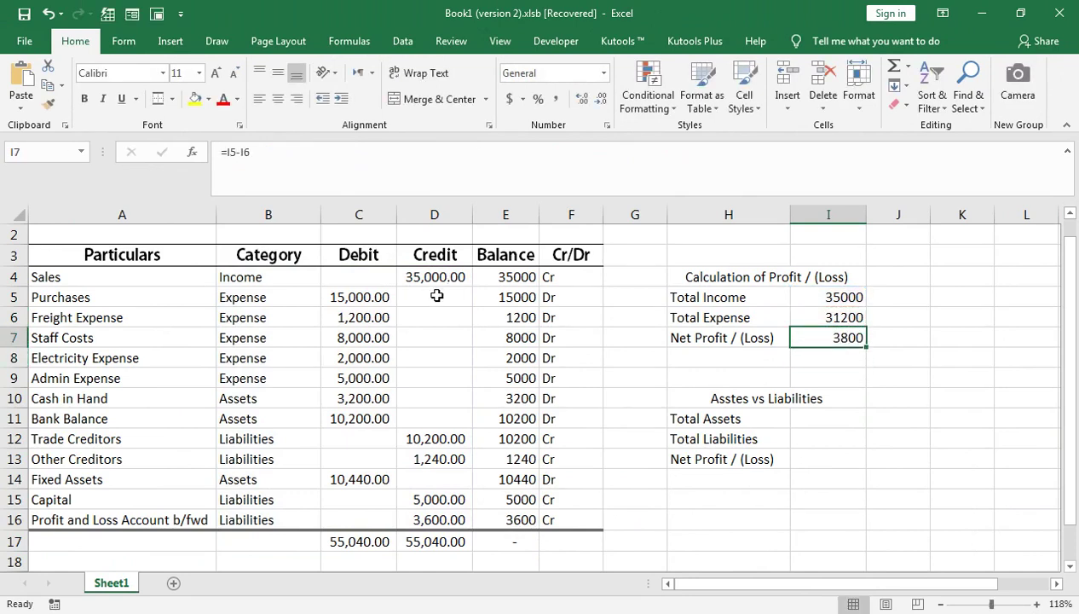
key("Up")
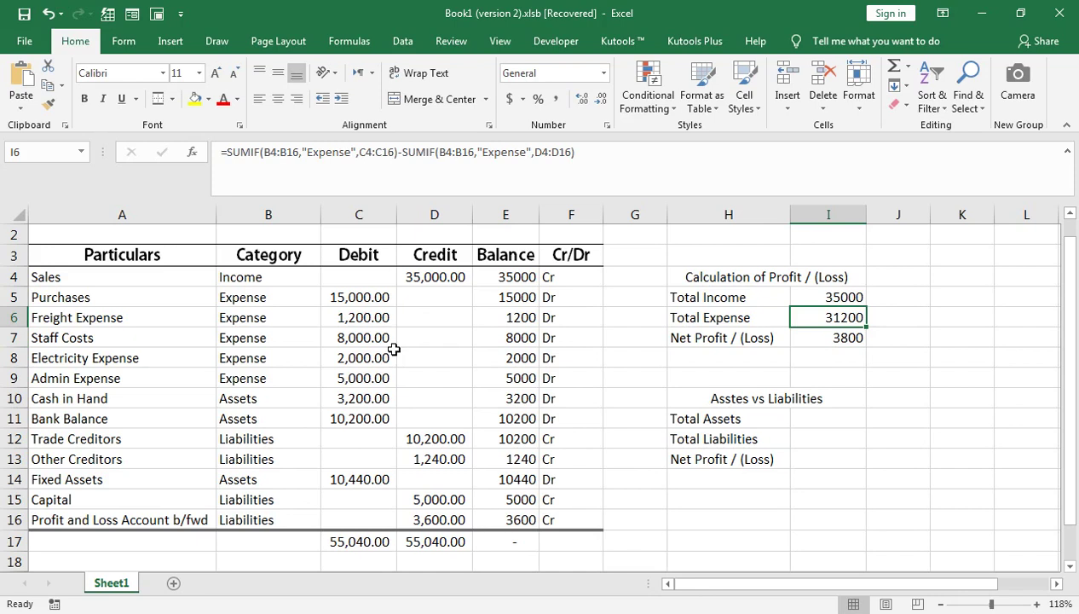
key("Down")
key("Down")
key("Down")
key("Down")
key("Down")
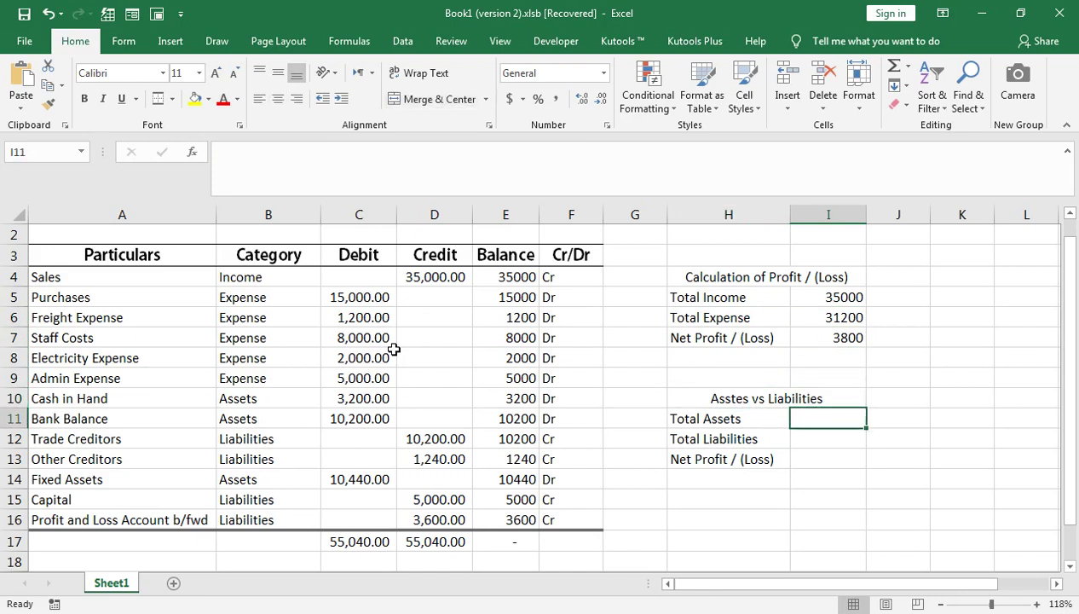
Enter =SUMIF(B4:B16,"Asstes",C4:C16) in Total Assets for the asset debits
type("=d")
key("BackSpace")
type("sumf")
key("BackSpace")
type("i")
key("Tab")
key("Left")
key("Left")
key("Left")
key("Left")
key("Up")
key("Up")
key("Up")
key("Left")
key("Left")
key("Left")
key("Up")
key("Up")
key("Up")
key("Up")
key("shift+Down")
key("shift+Down")
key("shift+Down")
key("shift+Down")
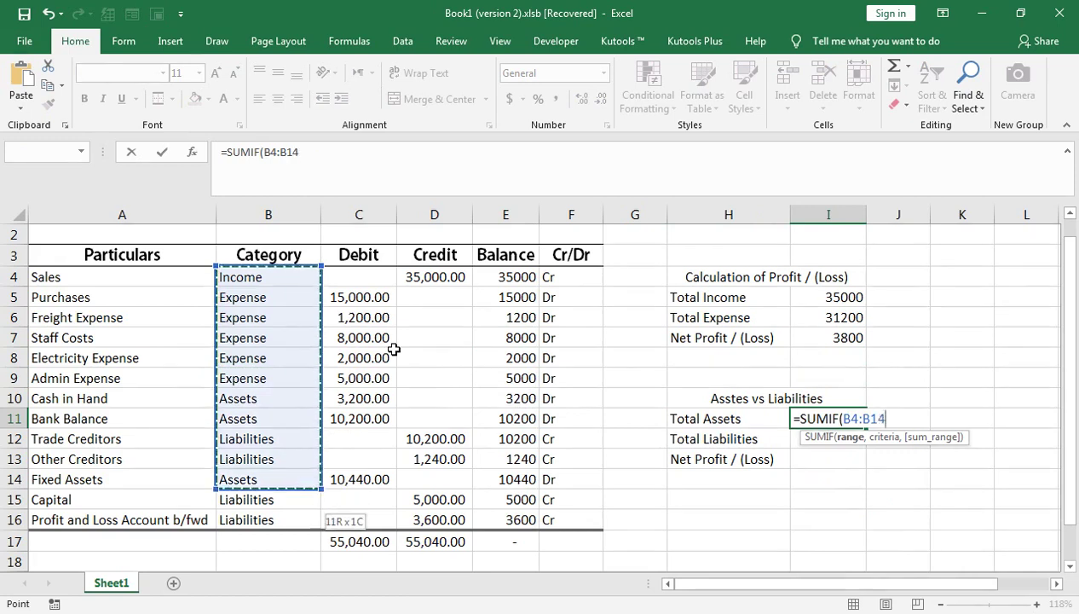
key("shift+Down")
key("shift+Down")
type(",\"Asstes")
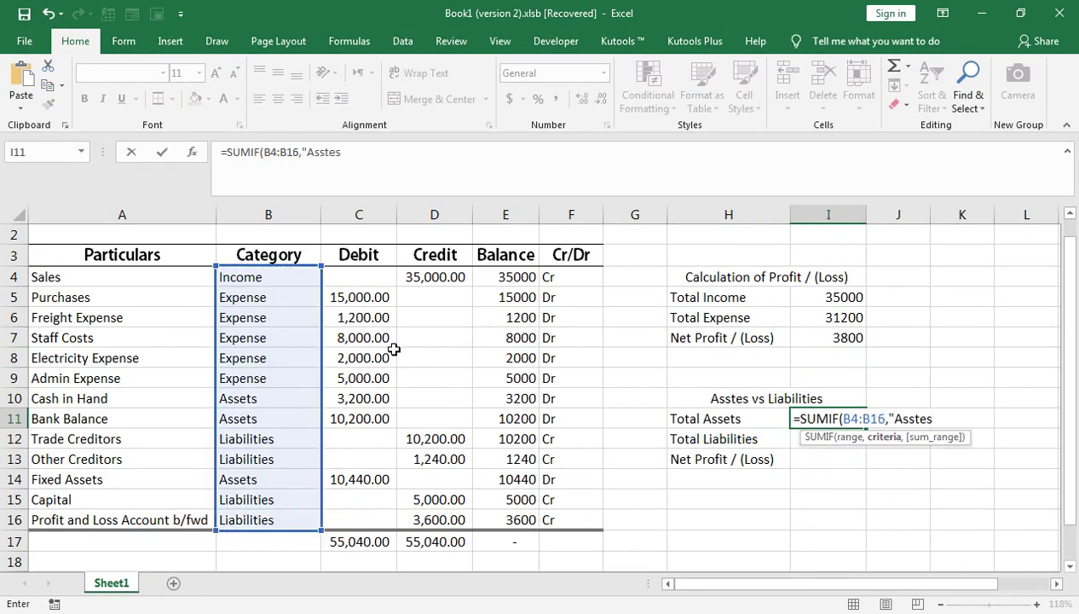
type(",")
key("Left")
key("Left")
key("Left")
key("Left")
key("Up")
key("Up")
key("Up")
key("Up")
key("Up")
key("Left")
key("Up")
key("Left")
key("Up")
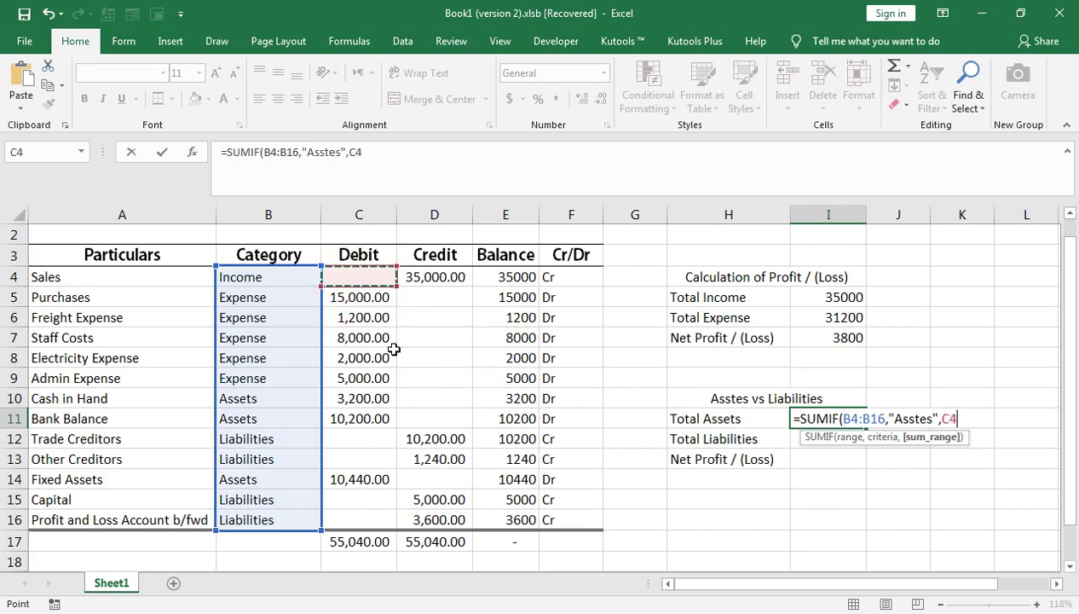
key("shift+Down")
key("shift+Down")
key("shift+Down")
key("shift+Down")
key("shift+Down")
key("shift+Down")
key("shift+Down")
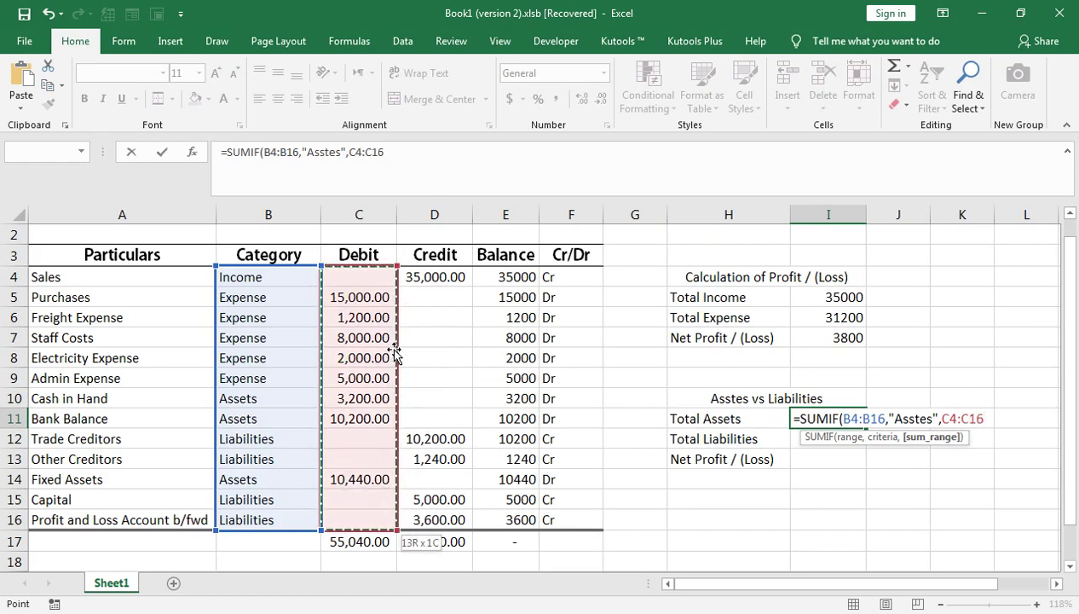
type(")")
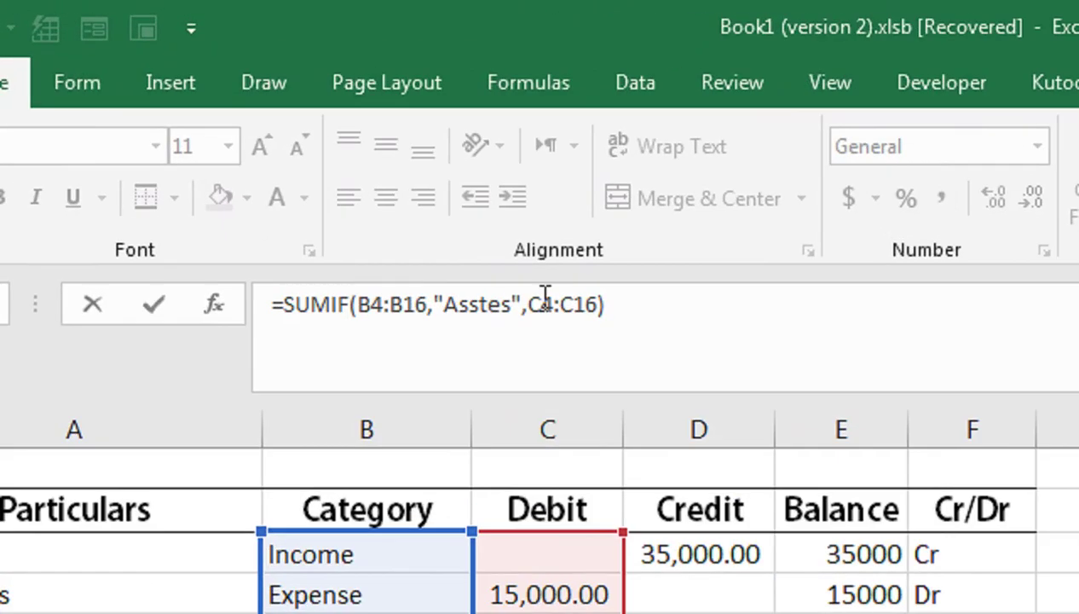
Append -SUMIF(B4:B16,"Asstes",D4:D16) to subtract asset credits, then reopen the formula
left_click(402, 158)
key("shift+Left")
key("shift+Left")
key("shift+Left")
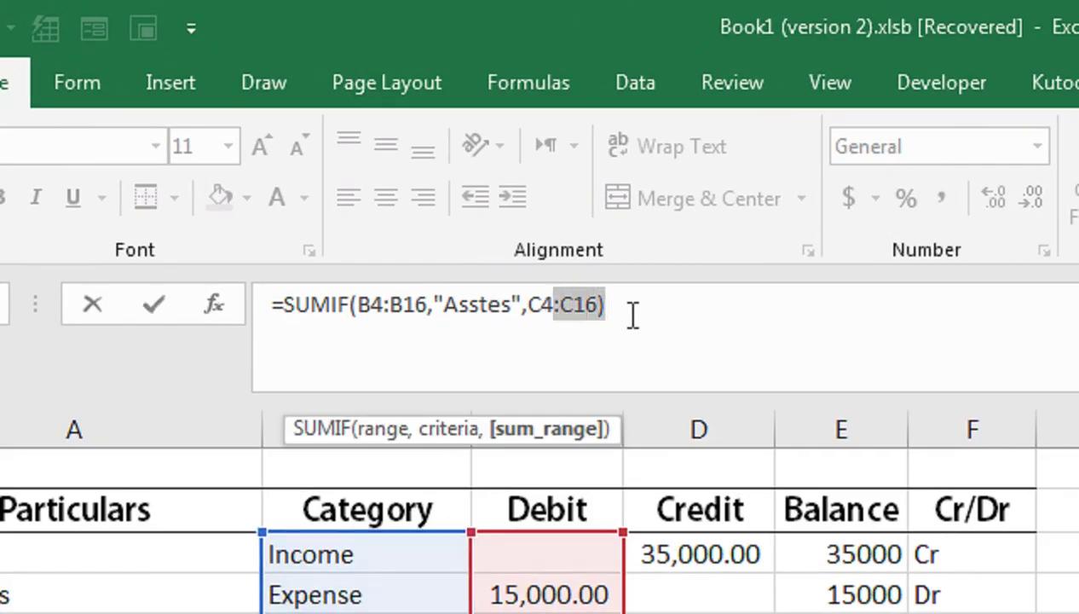
key("shift+Left")
key("shift+Left")
key("shift+Left")
key("shift+Left")
key("shift+Left")
key("shift+Left")
key("shift+Left")
key("shift+Left")
key("shift+Left")
key("shift+Left")
key("shift+Left")
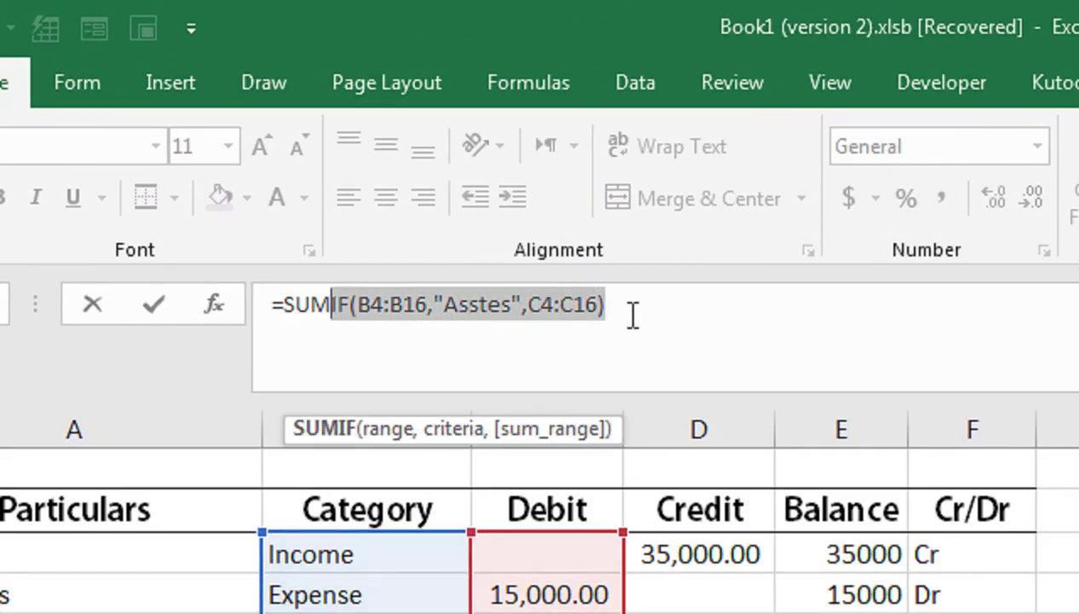
key("shift+Left")
key("shift+Left")
key("shift+Left")
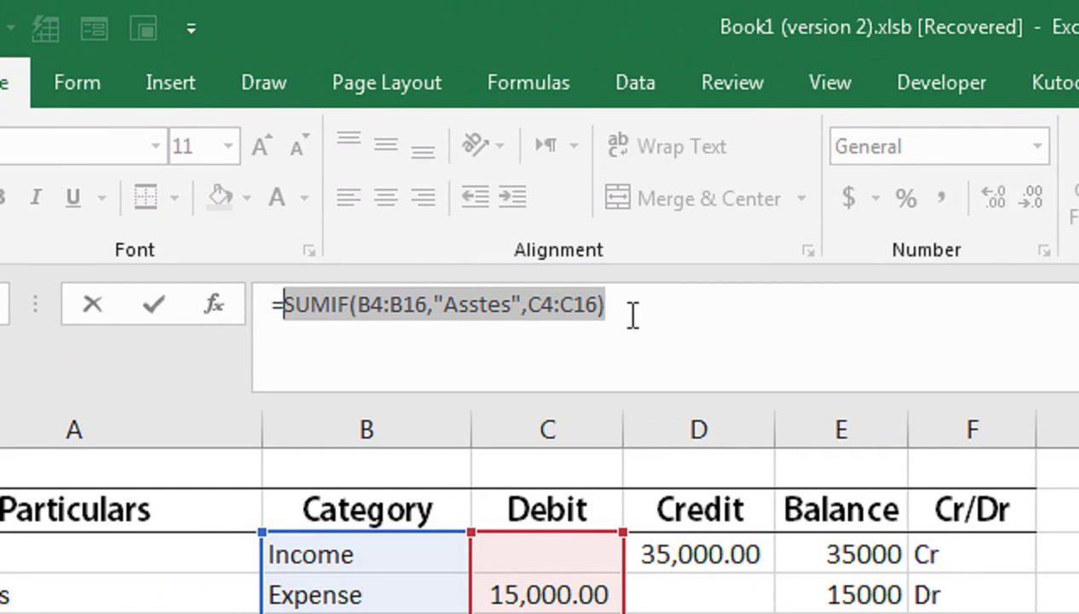
left_click(633, 314)
type("-")
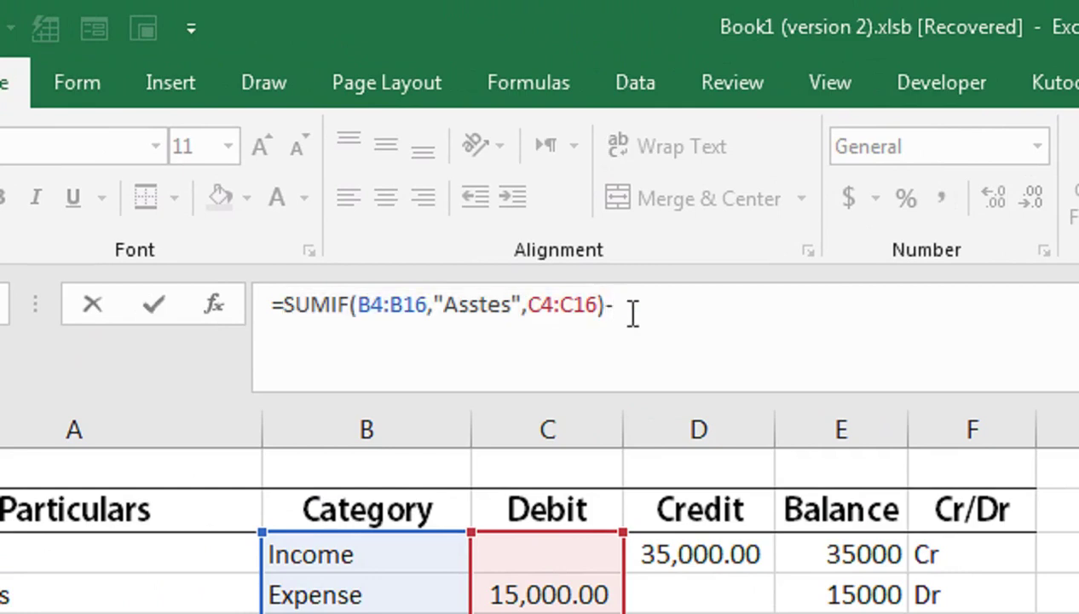
key("ctrl+v")
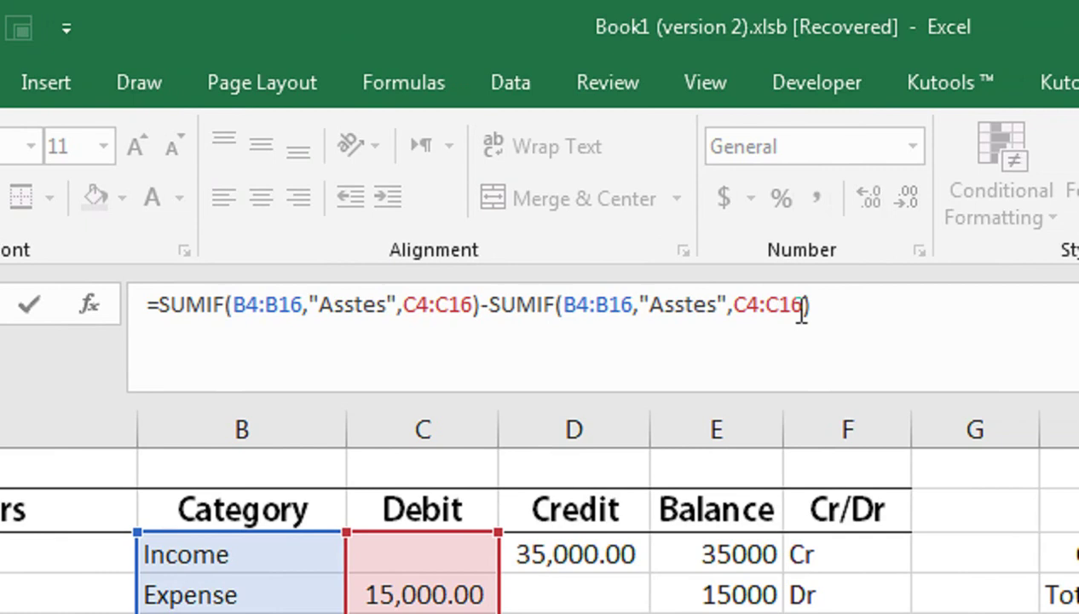
key("Left")
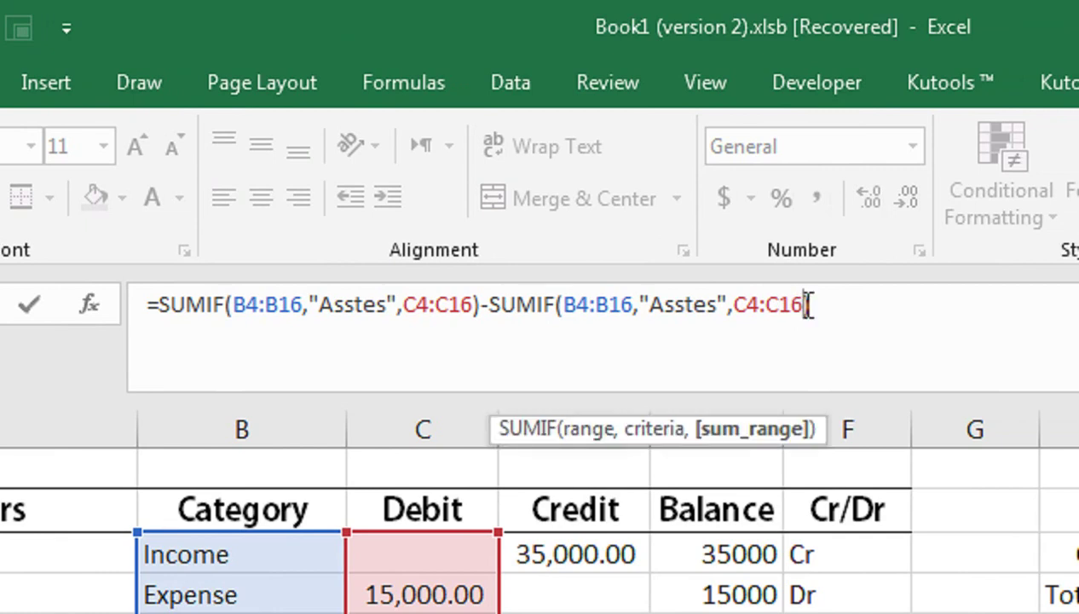
key("Left")
key("BackSpace")
key("BackSpace")
key("BackSpace")
key("BackSpace")
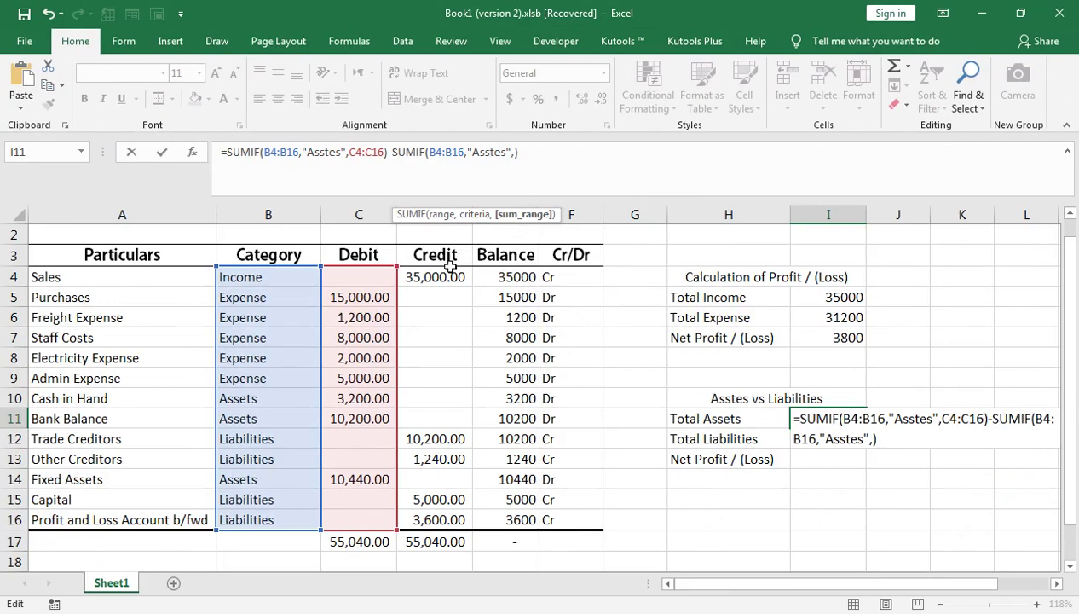
left_click(452, 275)
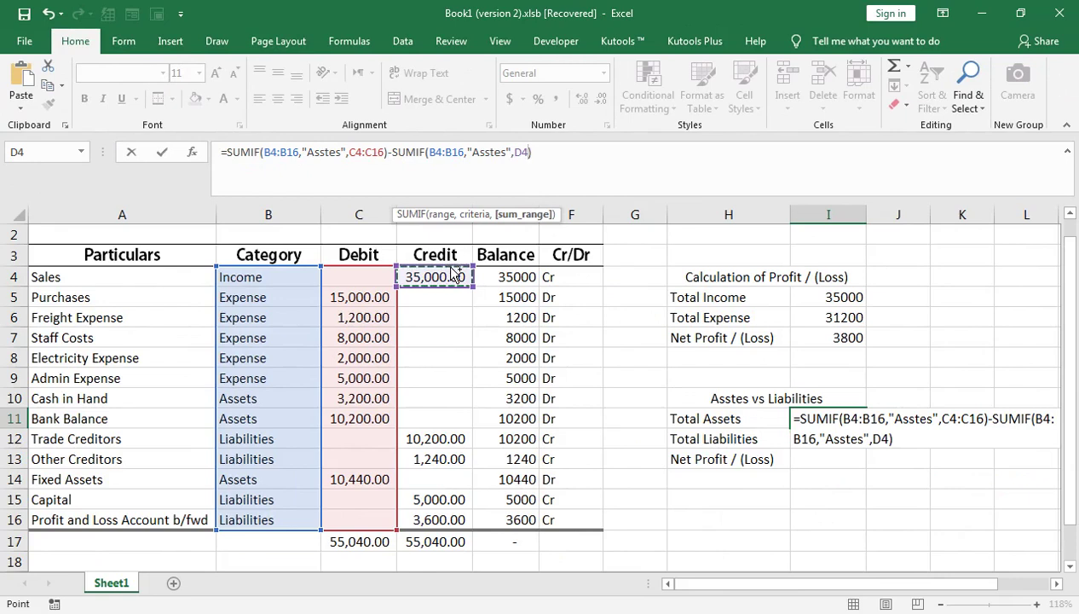
key("ctrl+shift+Down")
key("ctrl+shift+Down")
key("ctrl+shift+Down")
key("ctrl+shift+Down")
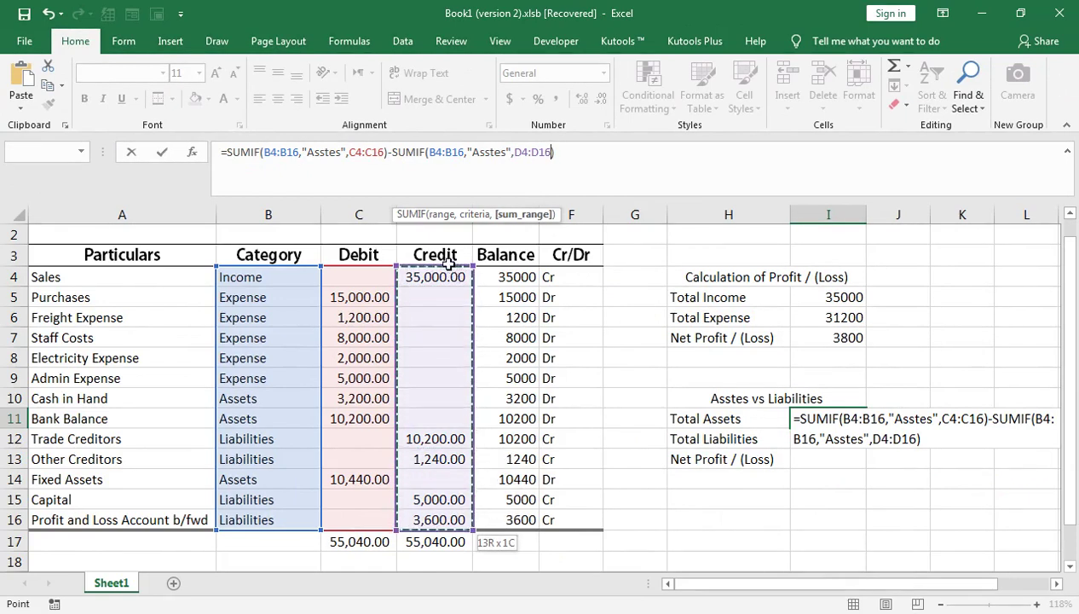
key("Return")
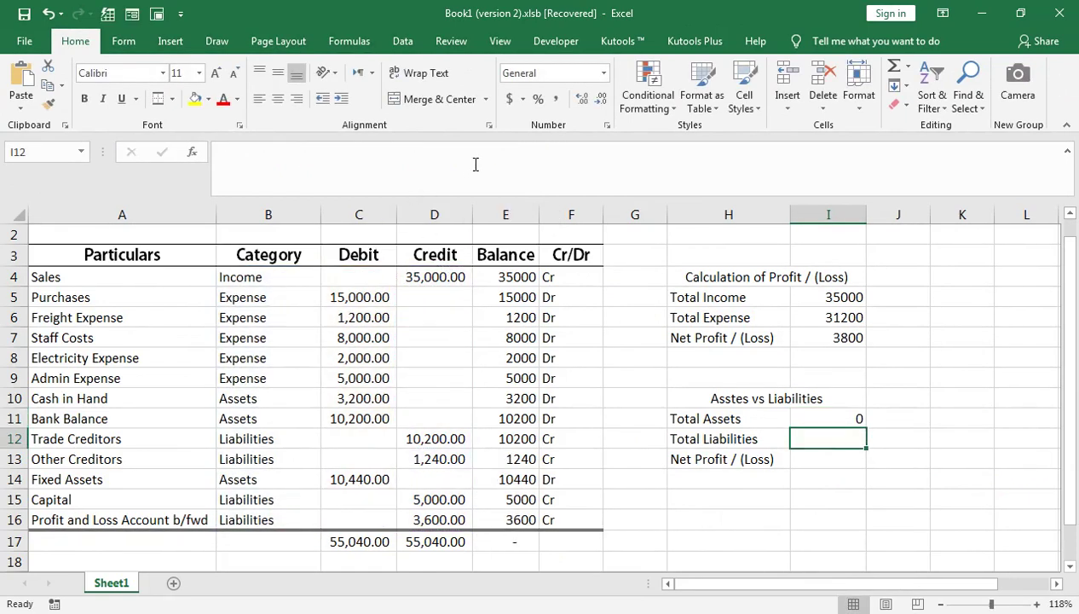
key("Up")
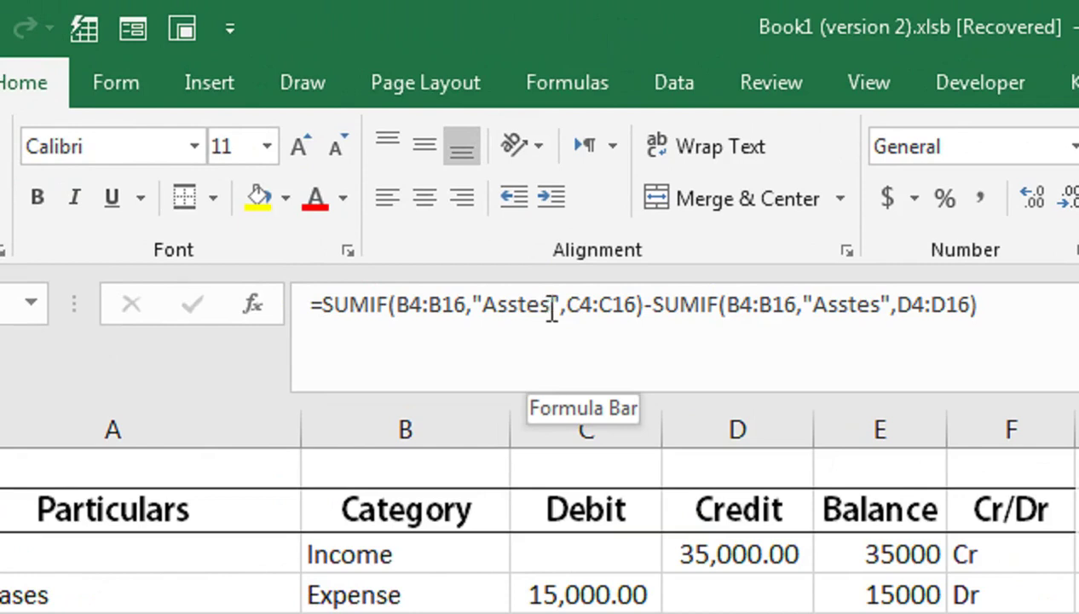
left_click(553, 307)
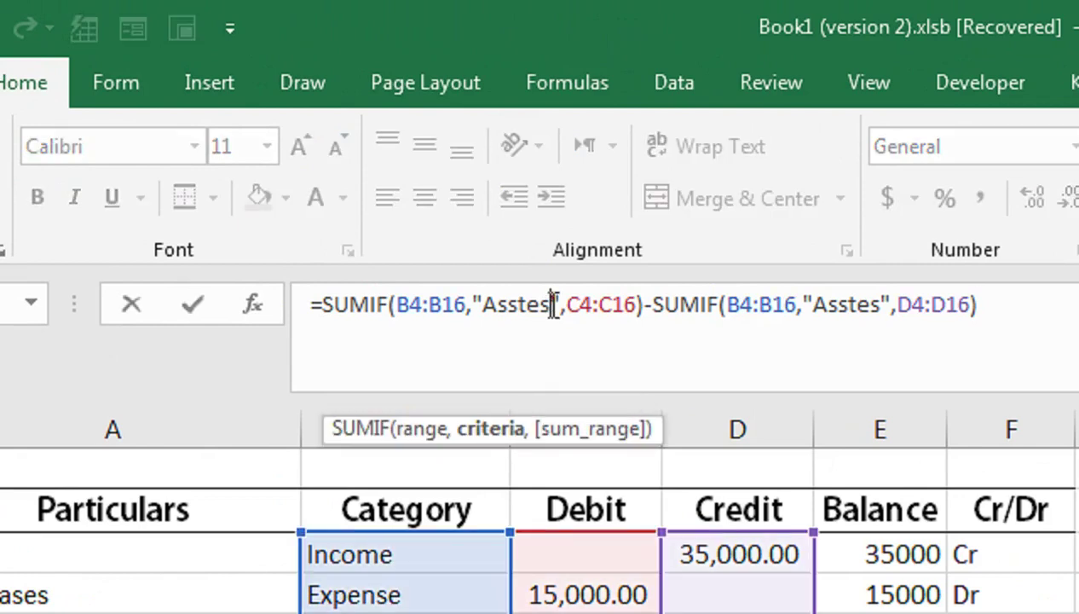
Fix both "Asstes" criteria to "Assets" so Total Assets shows 23840
key("BackSpace")
key("BackSpace")
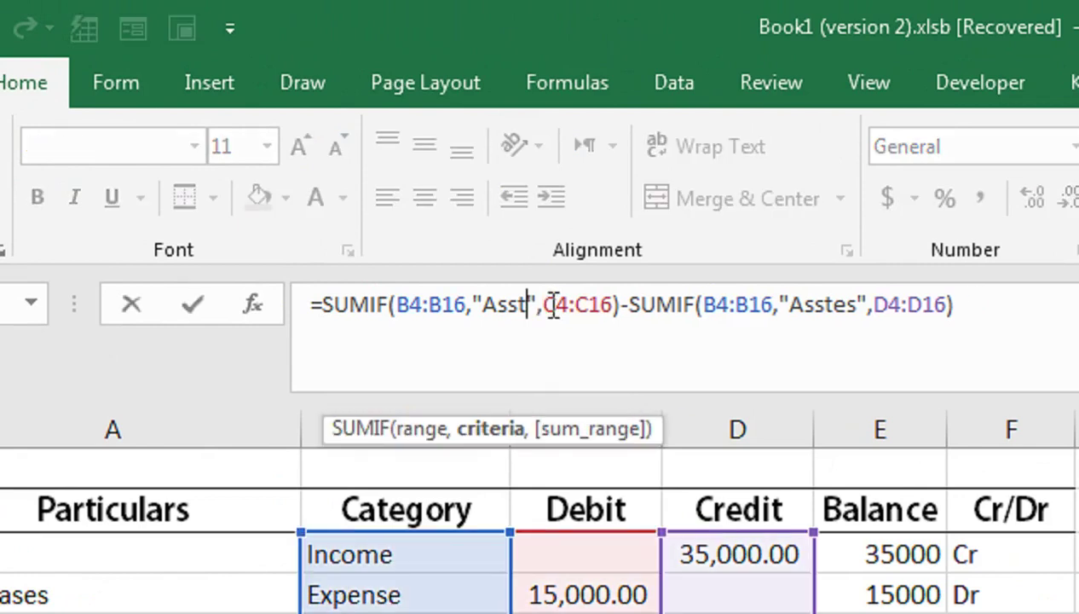
key("BackSpace")
type("ets")
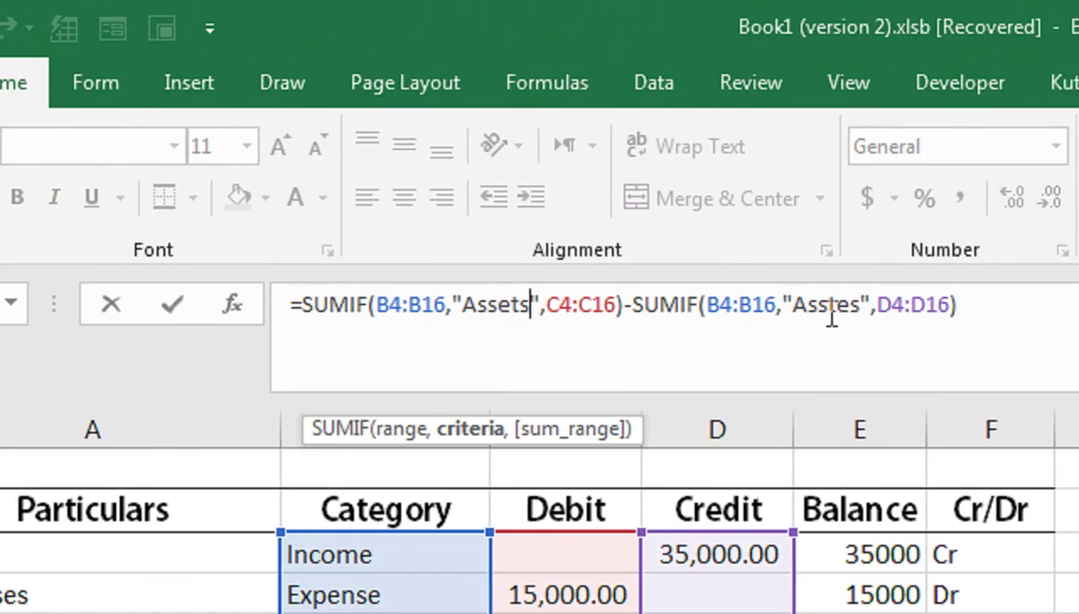
left_click(791, 300)
key("BackSpace")
type("et")
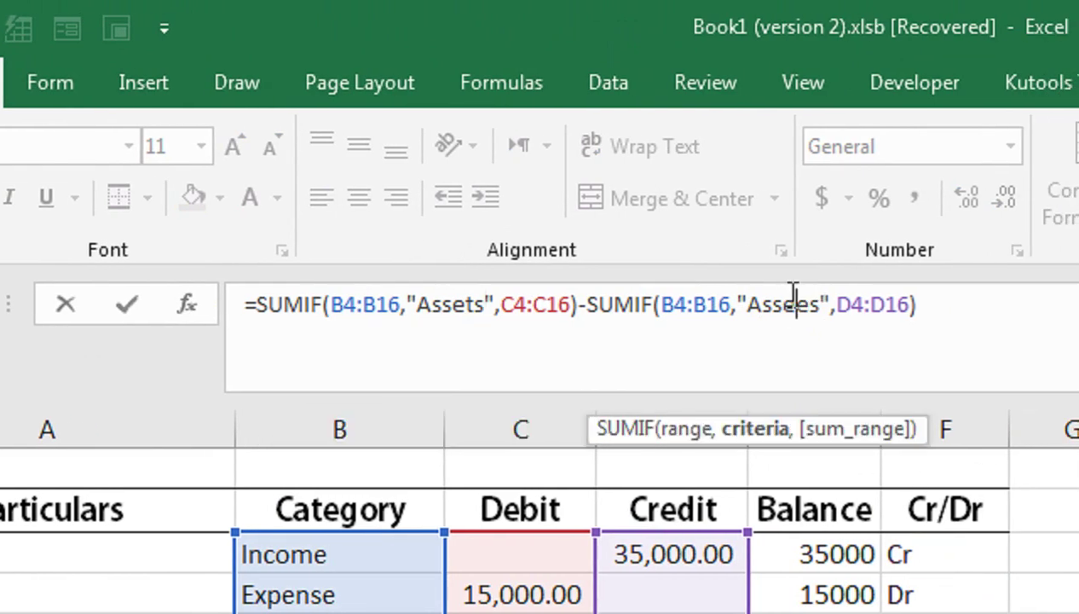
type("t")
key("Right")
key("BackSpace")
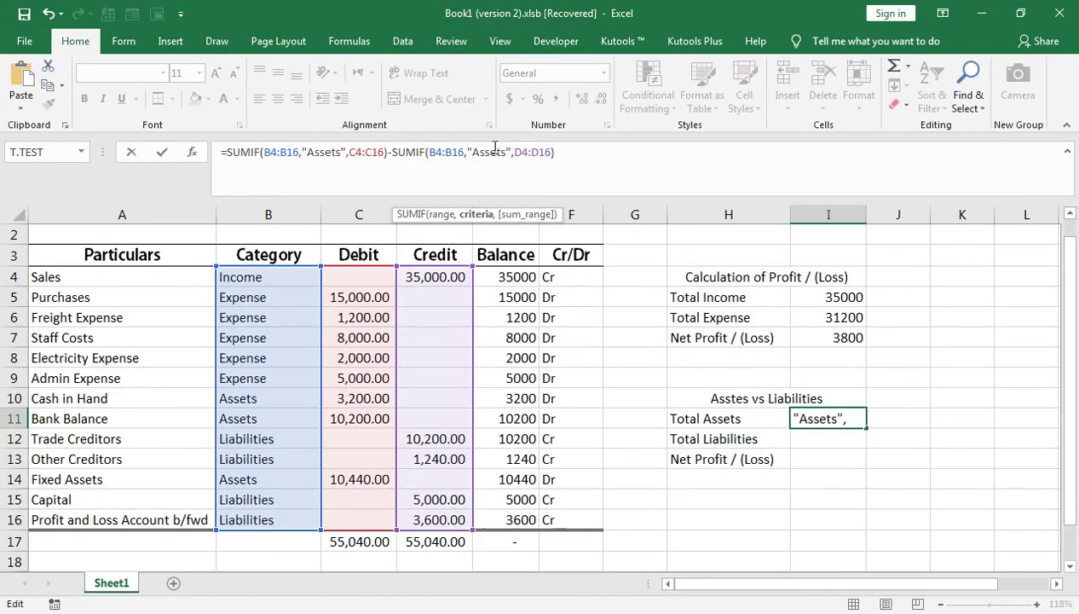
key("Return")
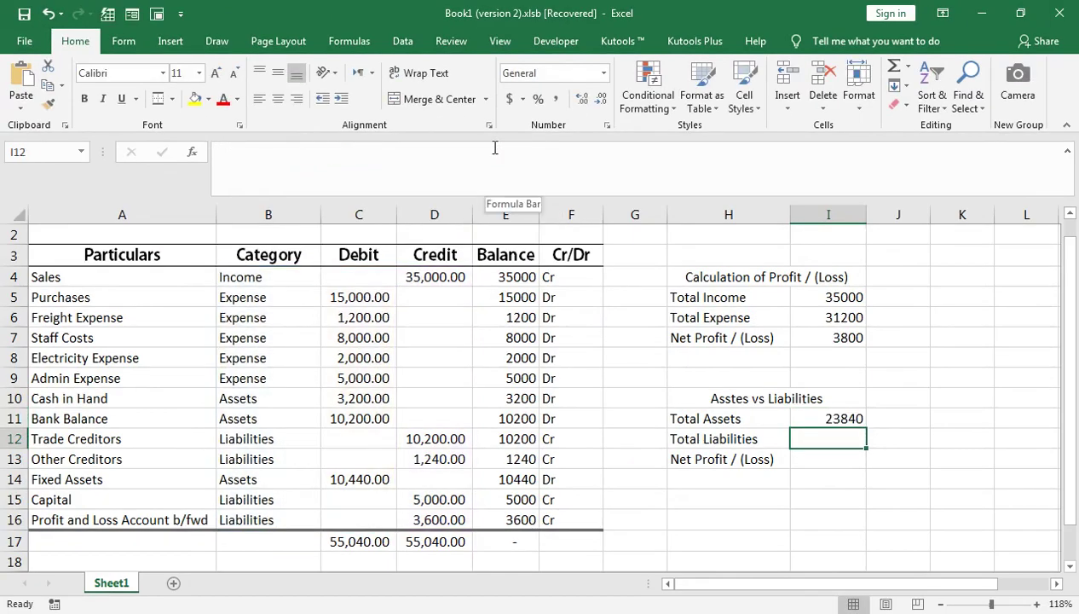
In I12, enter =SUMIF(B4:B16,"Liabilities",D4:D16) to total the Liabilities credits
type("=sumif")
key("Tab")
key("Left")
key("Left")
key("Left")
key("Left")
key("Left")
key("Left")
key("Left")
key("Up")
key("Up")
key("Up")
key("Up")
key("Up")
key("Up")
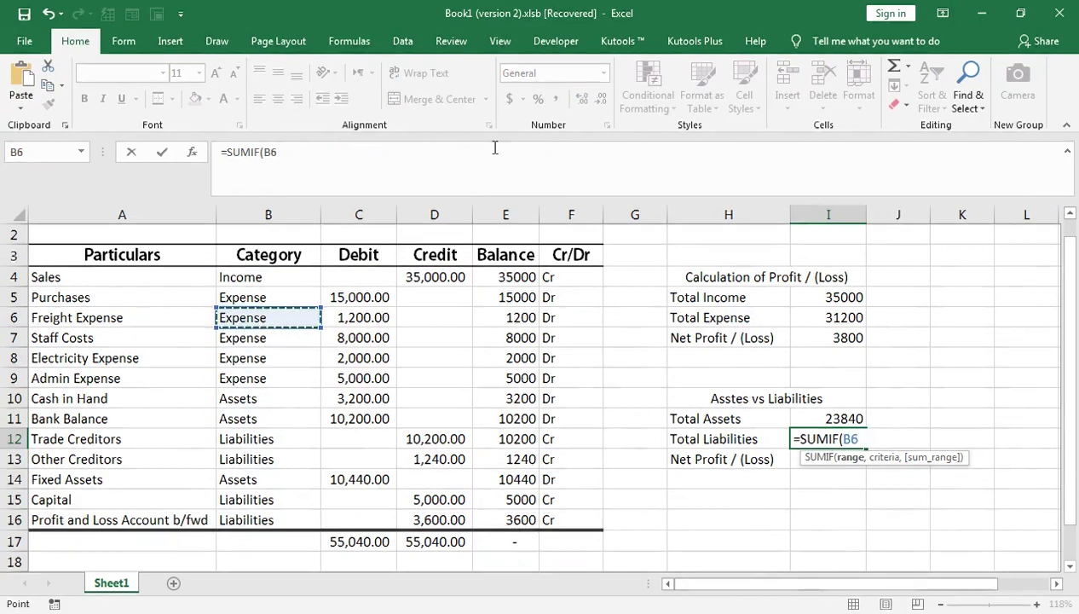
key("Up")
key("Up")
key("shift+Down")
key("shift+Down")
key("shift+Down")
key("shift+Down")
key("shift+Down")
key("shift+Down")
key("shift+Down")
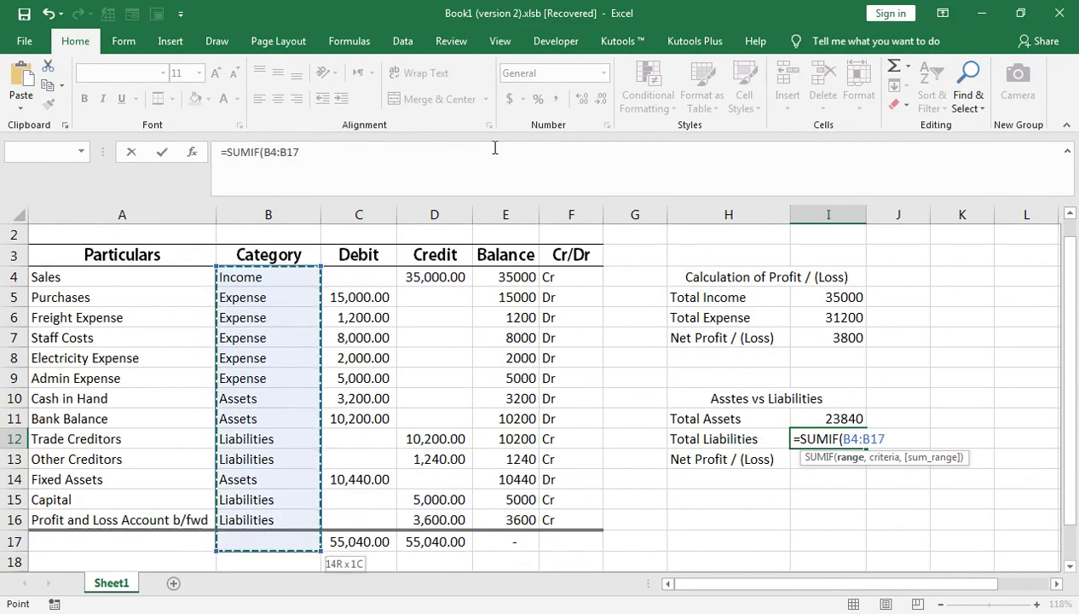
key("shift+Up")
type(",")
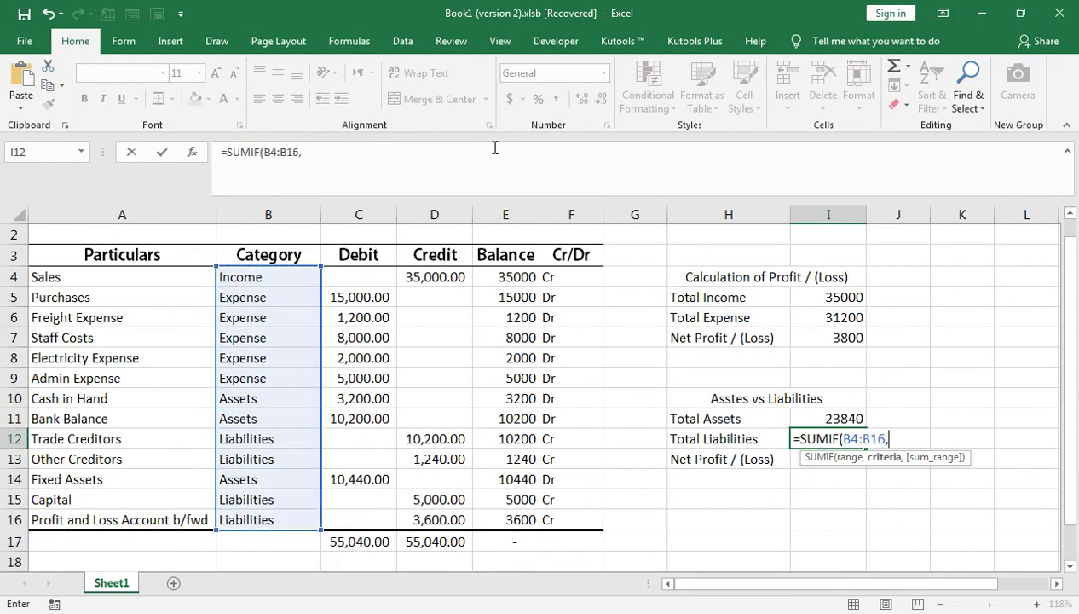
type("\"Liab")
type("ilitir")
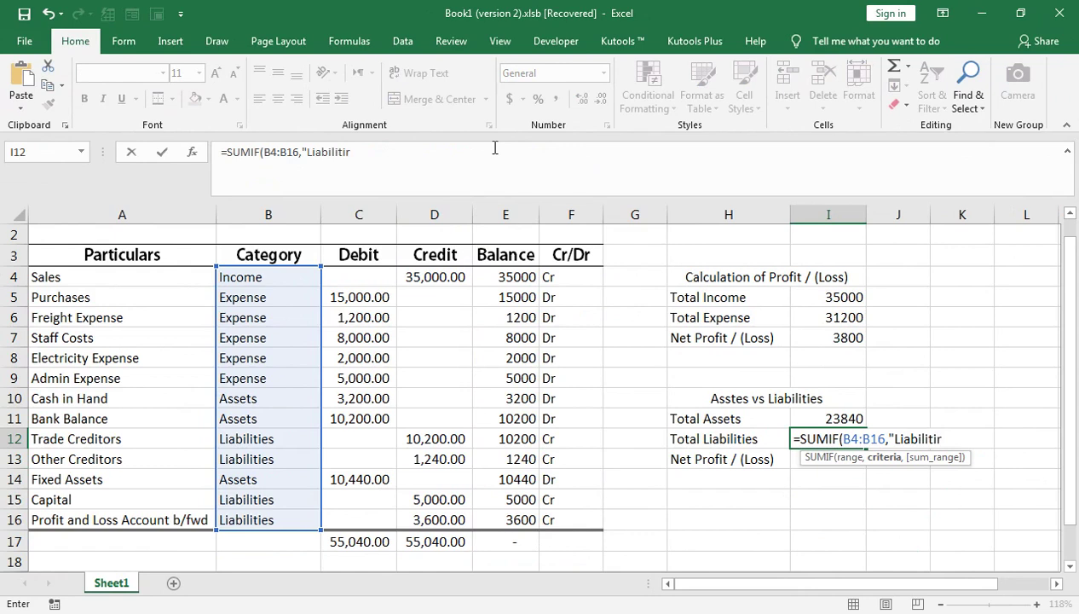
key("BackSpace")
type("es\",")
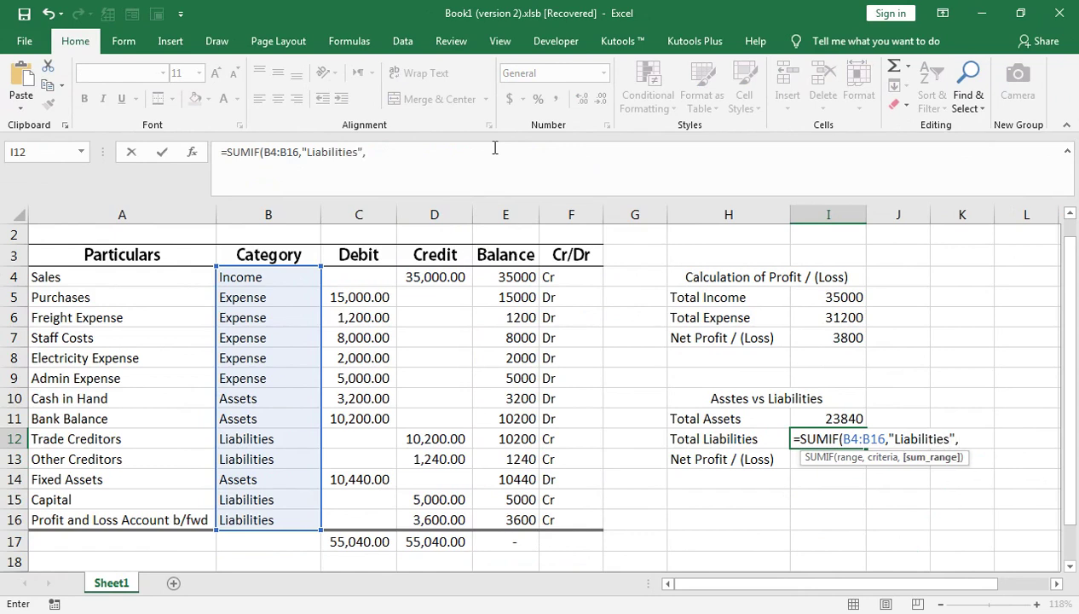
key("Left")
key("Left")
key("Left")
key("Up")
key("Up")
key("Up")
key("Up")
key("Up")
key("Up")
key("Up")
key("Up")
key("Left")
key("Left")
key("Left")
key("Right")
key("shift+Down")
key("shift+Down")
key("shift+Down")
key("shift+Down")
key("shift+Down")
key("shift+Down")
key("shift+Down")
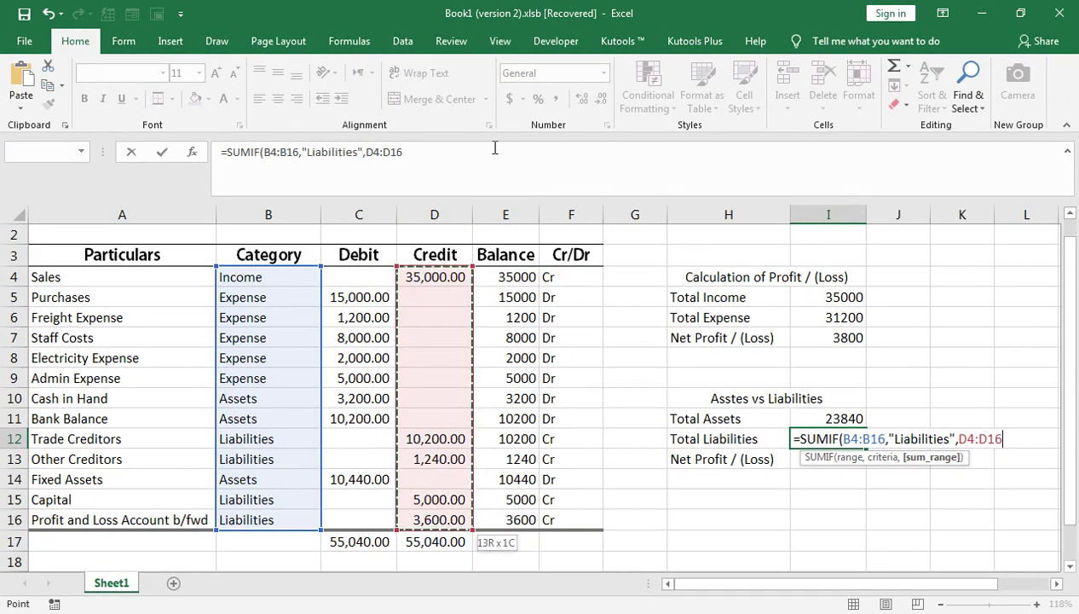
type(")")
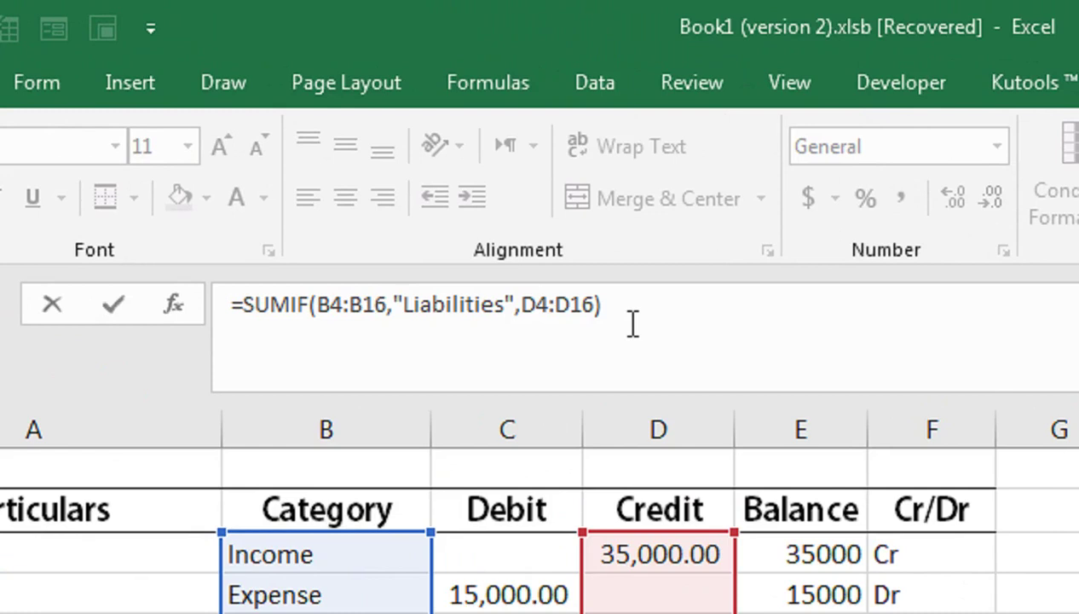
Subtract a copied SUMIF over the Liabilities debits (C4:C16), so Total Liabilities shows 20040
left_click(607, 305)
key("Left")
key("Left")
key("shift+Left")
key("shift+Left")
key("shift+Left")
key("shift+Left")
key("shift+Left")
key("shift+Left")
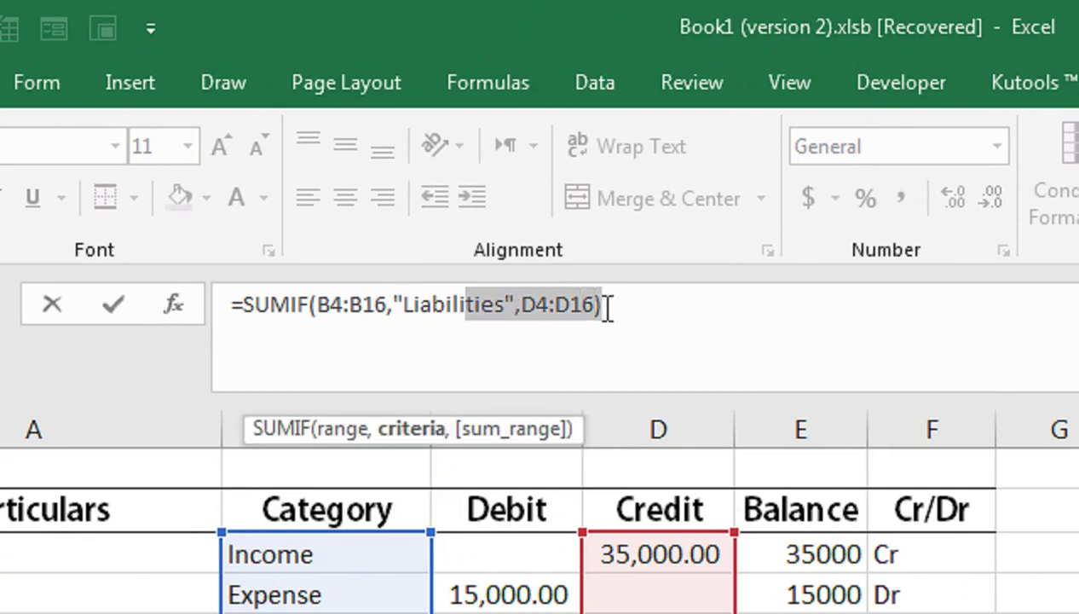
key("shift+Left")
key("shift+Left")
key("shift+Left")
key("shift+Left")
key("shift+Left")
key("shift+Left")
key("shift+Left")
key("shift+Left")
key("shift+Left")
key("shift+Left")
key("shift+Left")
key("shift+Left")
key("shift+Left")
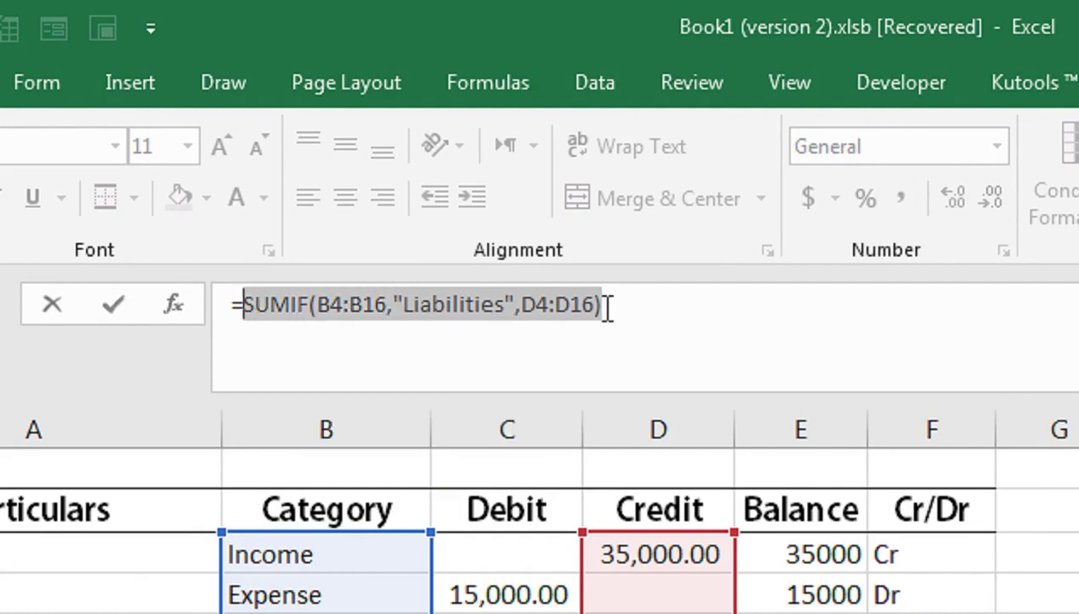
key("shift+Left")
left_click(631, 305)
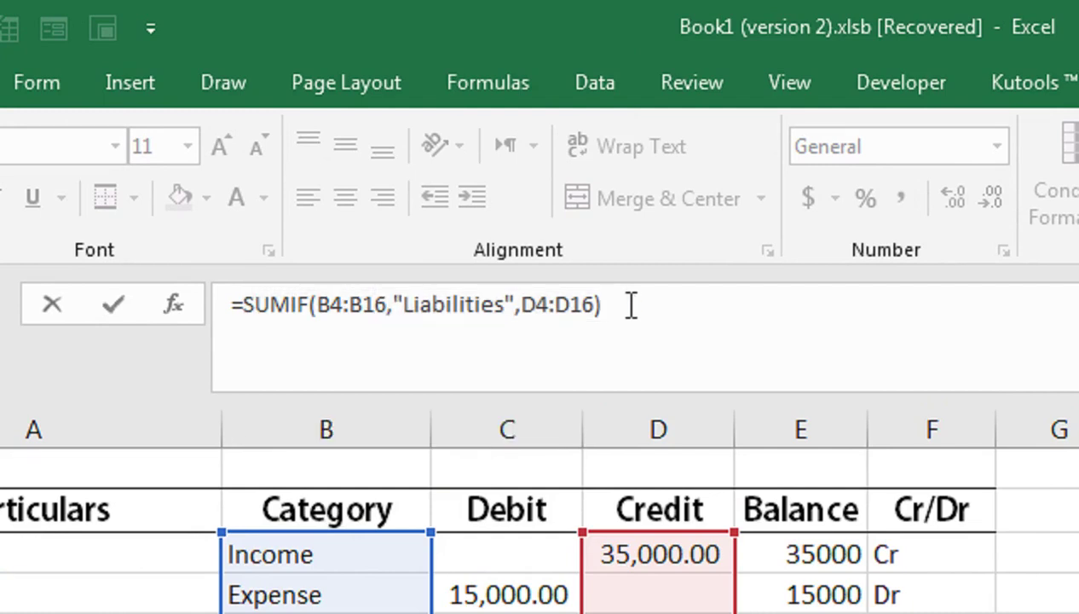
type("-")
key("ctrl+v")
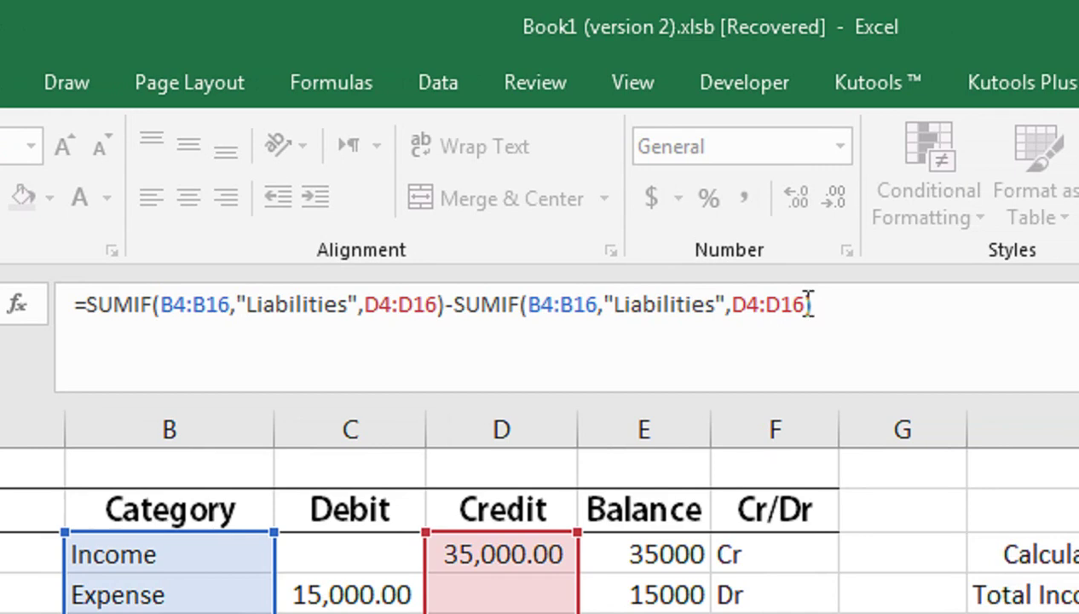
key("Left")
key("BackSpace")
key("BackSpace")
key("BackSpace")
key("BackSpace")
key("BackSpace")
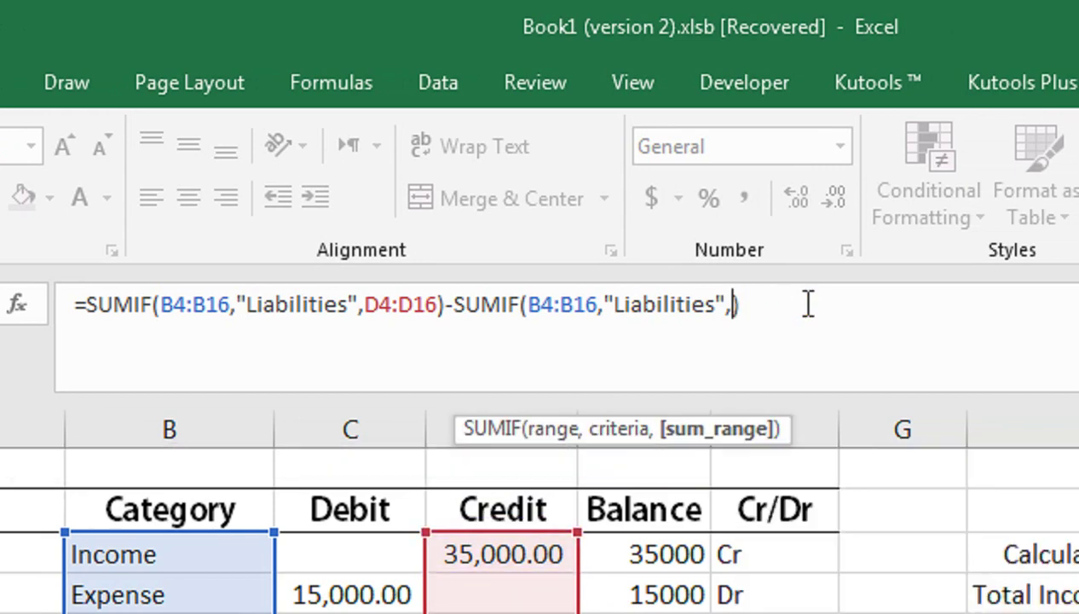
left_click(404, 545)
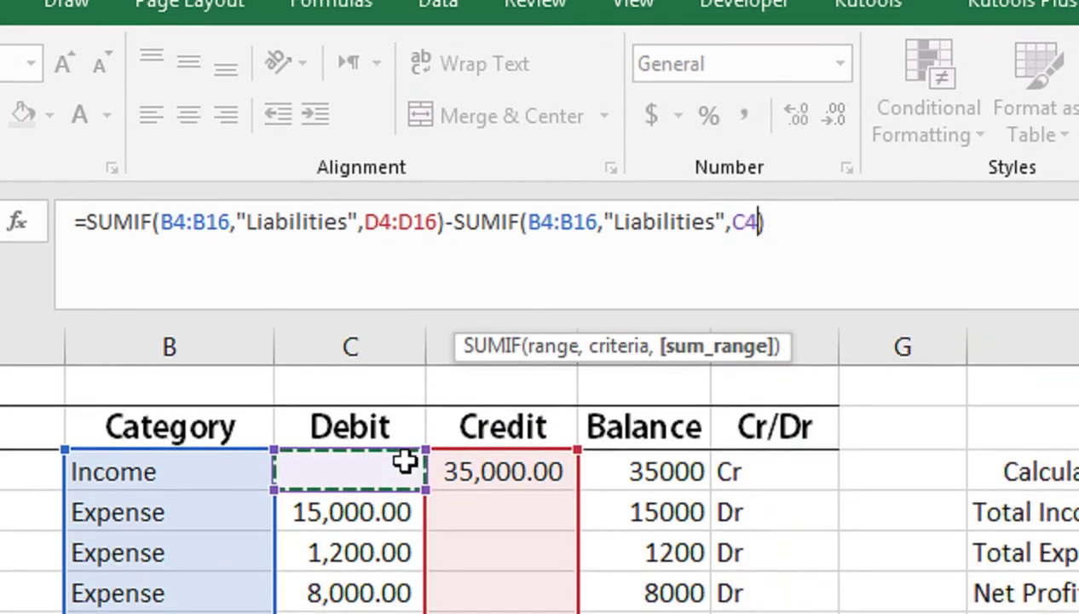
key("shift+Down")
key("shift+Down")
key("shift+Down")
key("shift+Down")
key("shift+Down")
key("shift+Down")
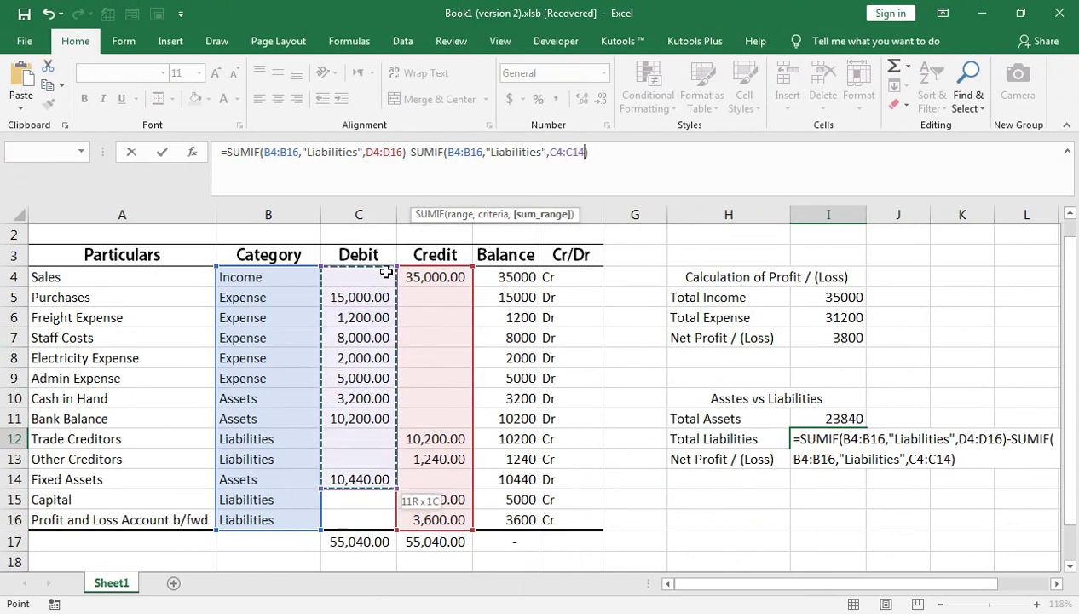
key("shift+Down")
key("shift+Down")
type(")")
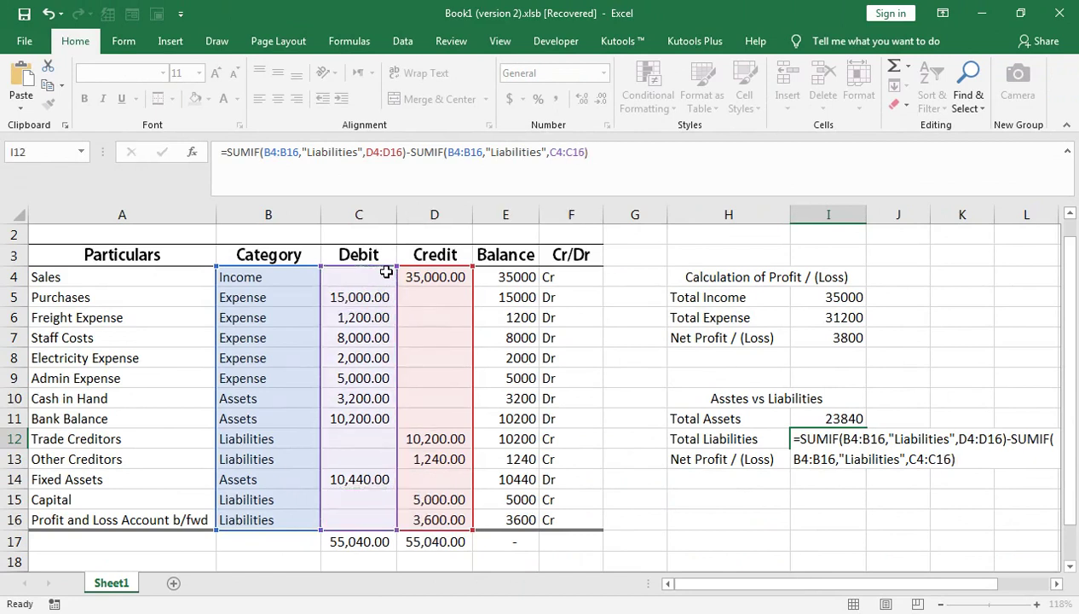
key("Return")
key("Return")
key("Up")
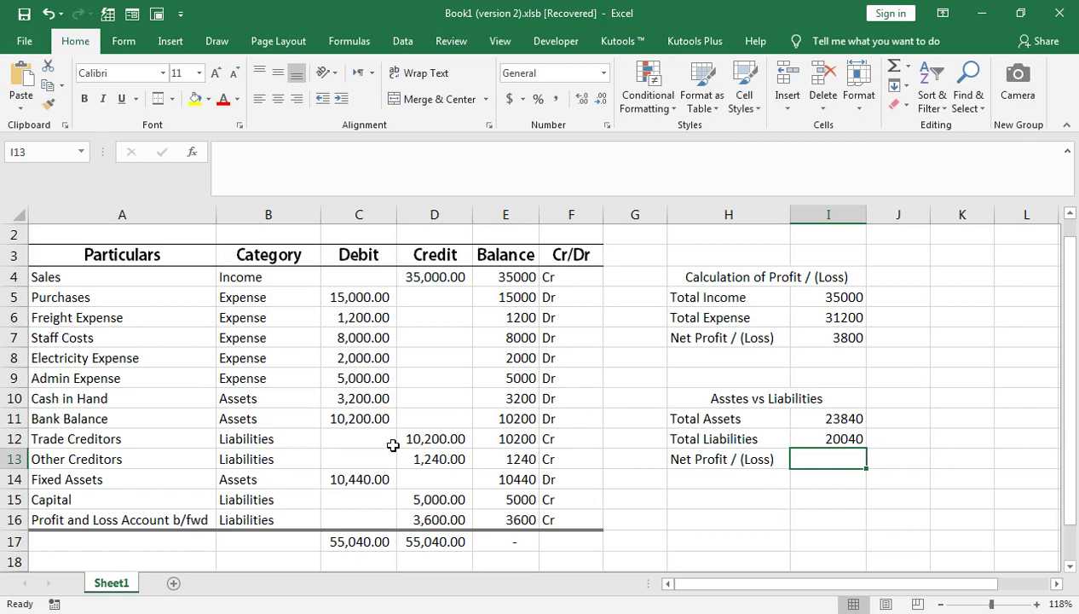
Enter =I11-I12 in I13 so the second Net Profit shows 3800
type("=")
key("Up")
key("Up")
type("-")
key("Up")
key("Return")
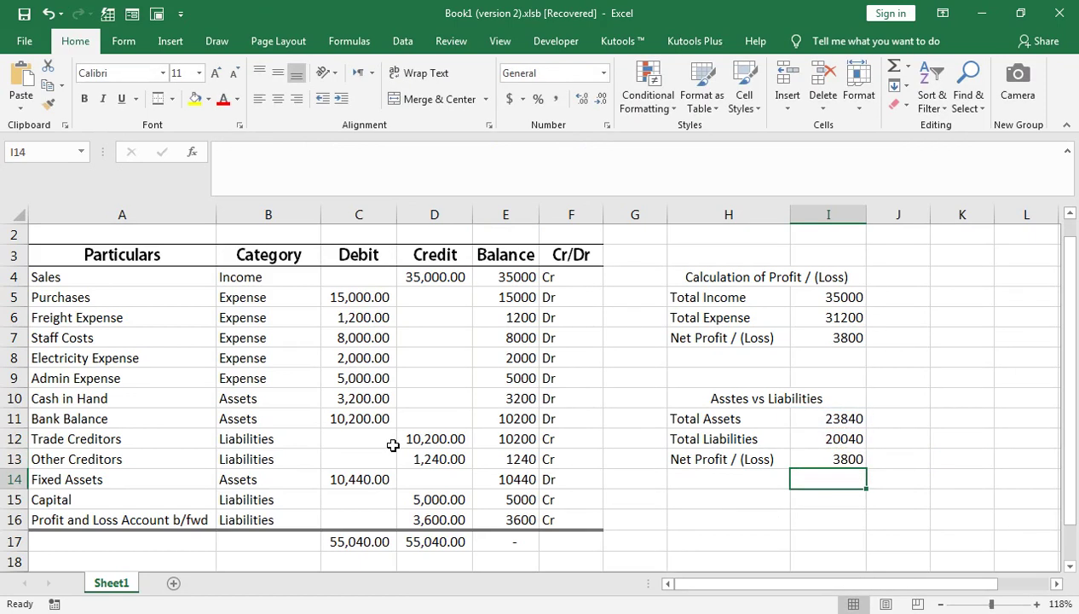
Type the label 'Difference' in H15
key("Down")
key("Left")
key("Left")
key("Right")
type("F")
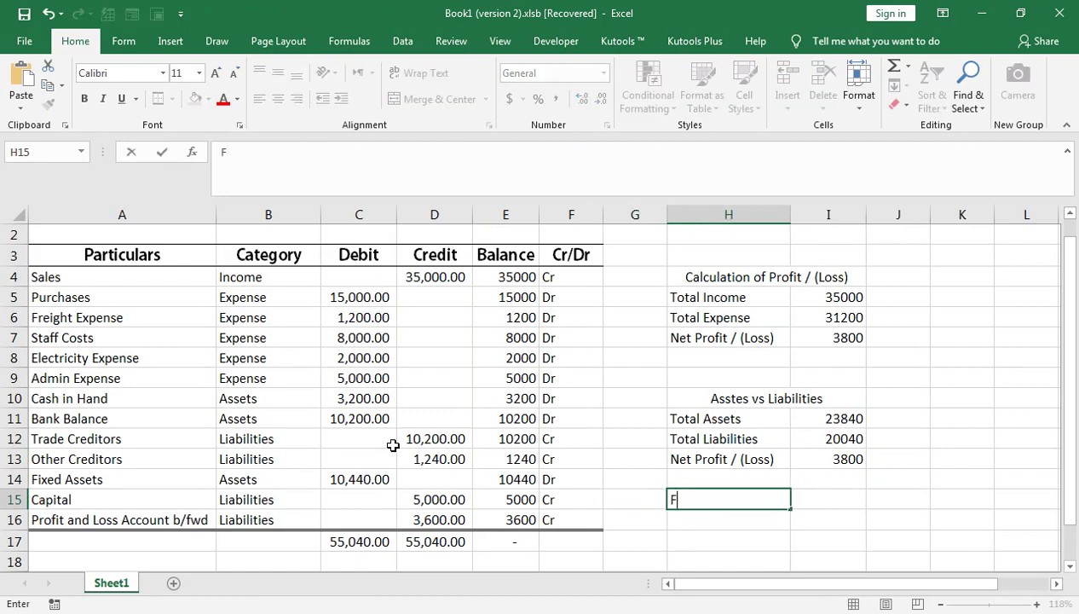
key("BackSpace")
key("BackSpace")
key("BackSpace")
key("BackSpace")
type("Diif")
type("ff")
type("erence")
key("Tab")
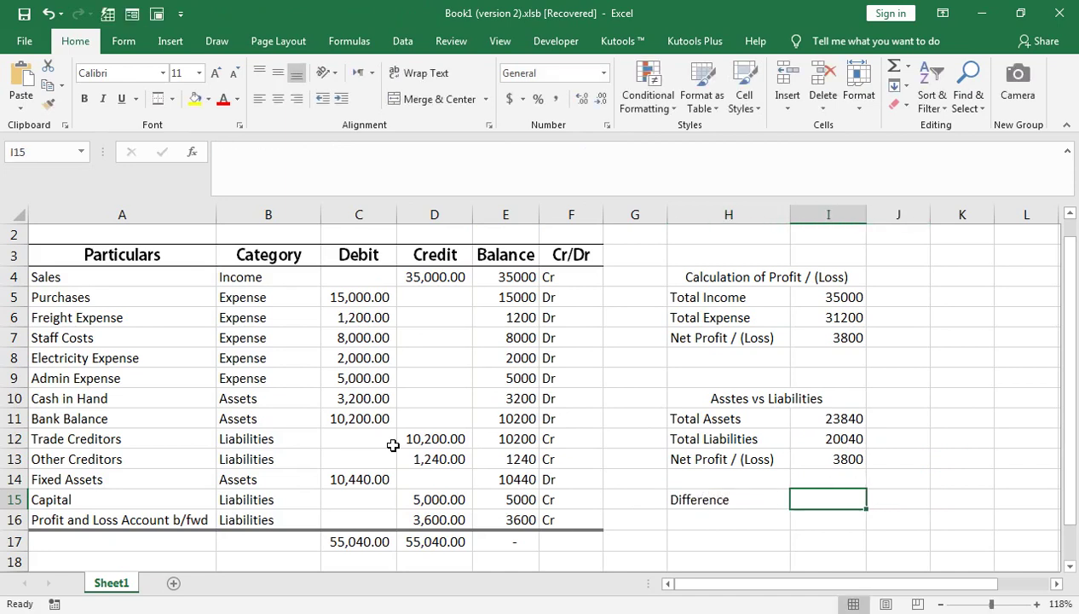
Enter =I7-I13 in I15, giving a Difference of 0
type("=")
key("Up")
key("Up")
key("Up")
key("Up")
key("Up")
key("Up")
key("Up")
key("Up")
type("-")
key("Up")
key("Up")
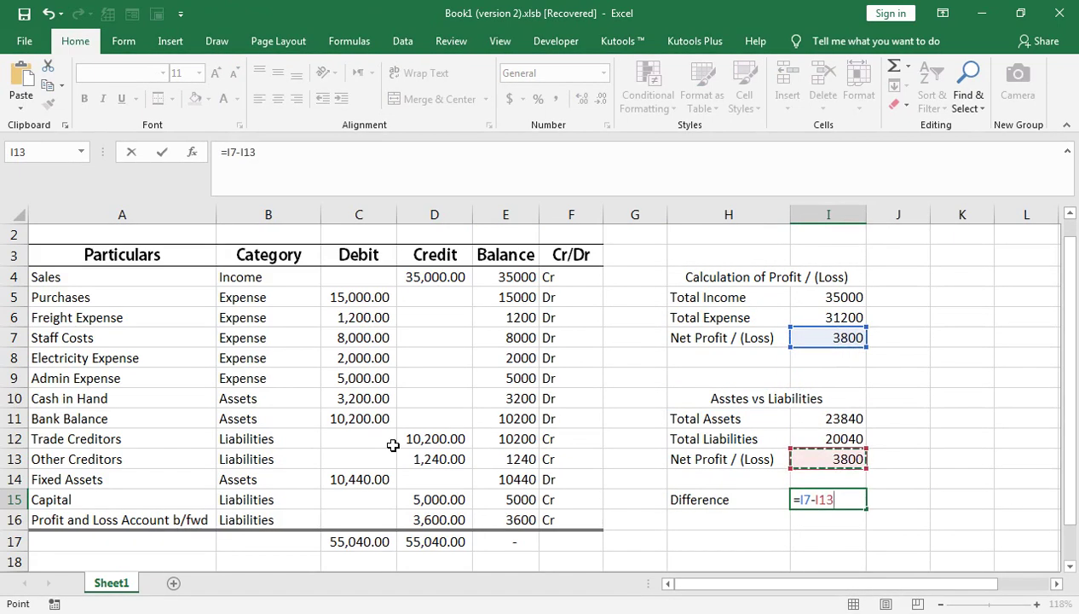
key("Return")
key("Up")
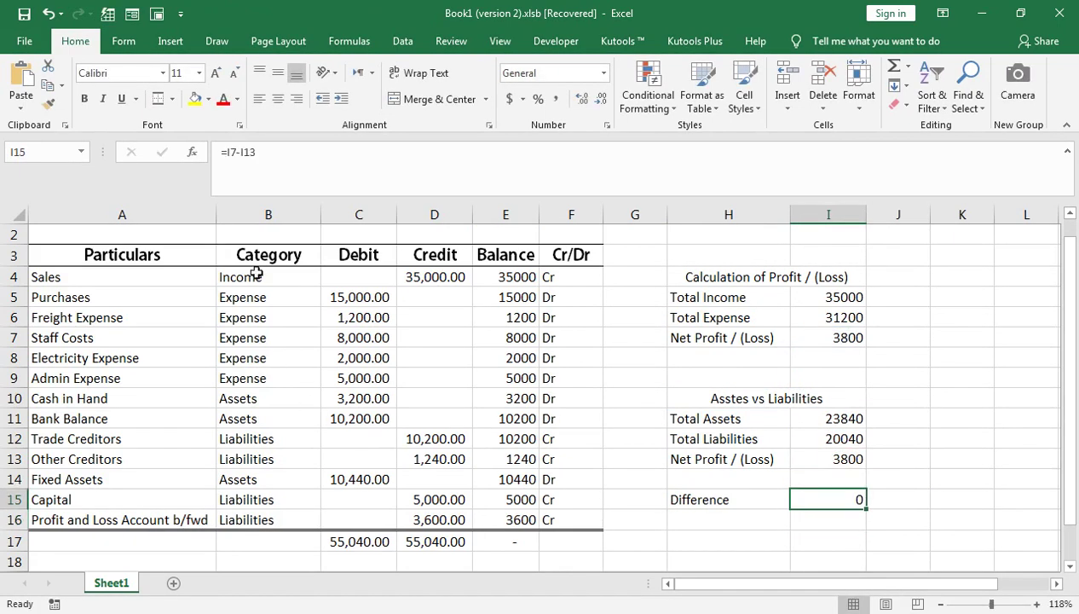
Apply Comma Style to I15, I5:I7, I11:I13 and the Balance column E4:E16
left_click(556, 99)
left_click(821, 282)
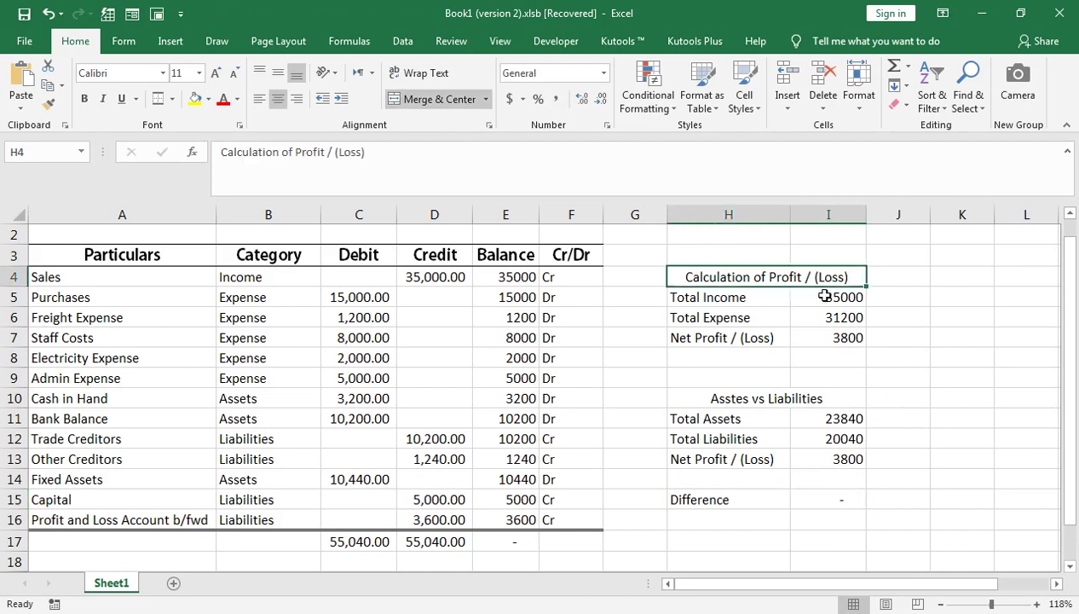
left_click(826, 295)
left_click_drag(825, 296, 825, 338)
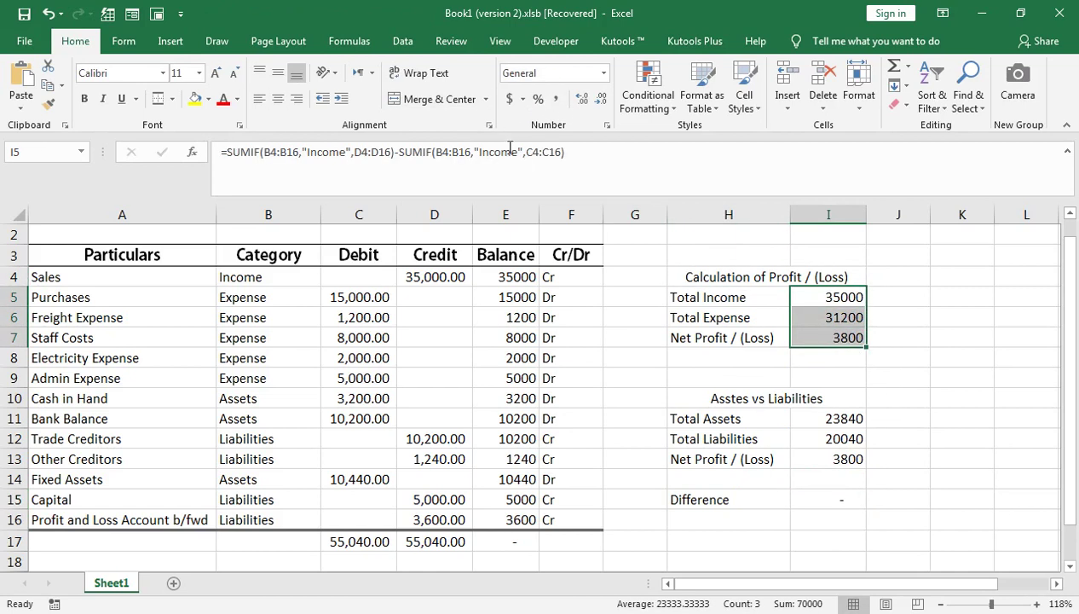
left_click(559, 99)
left_click_drag(852, 422, 852, 429)
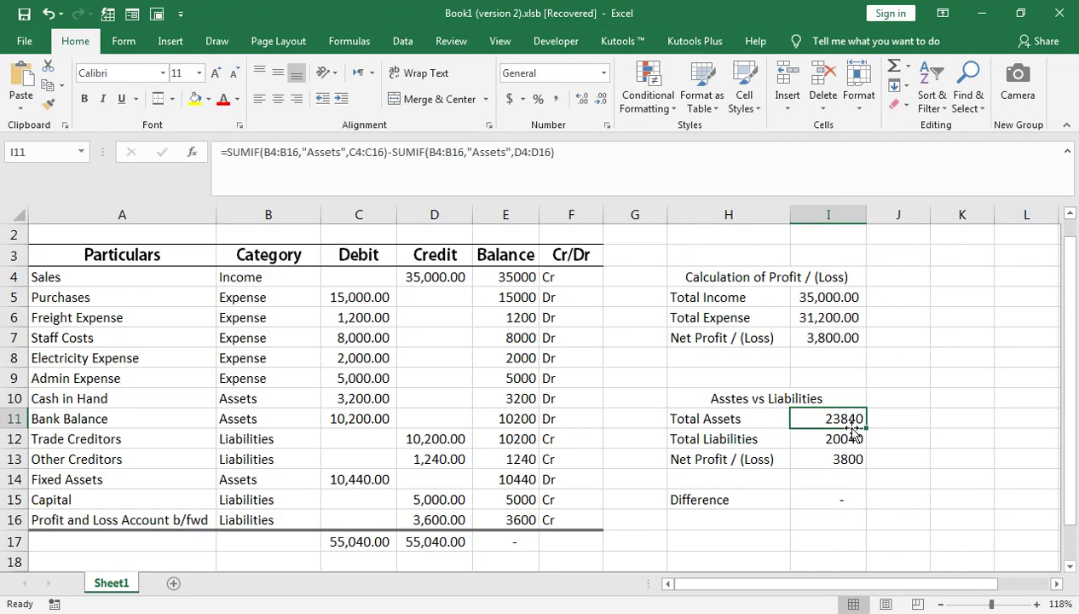
left_click(552, 100)
left_click(819, 497)
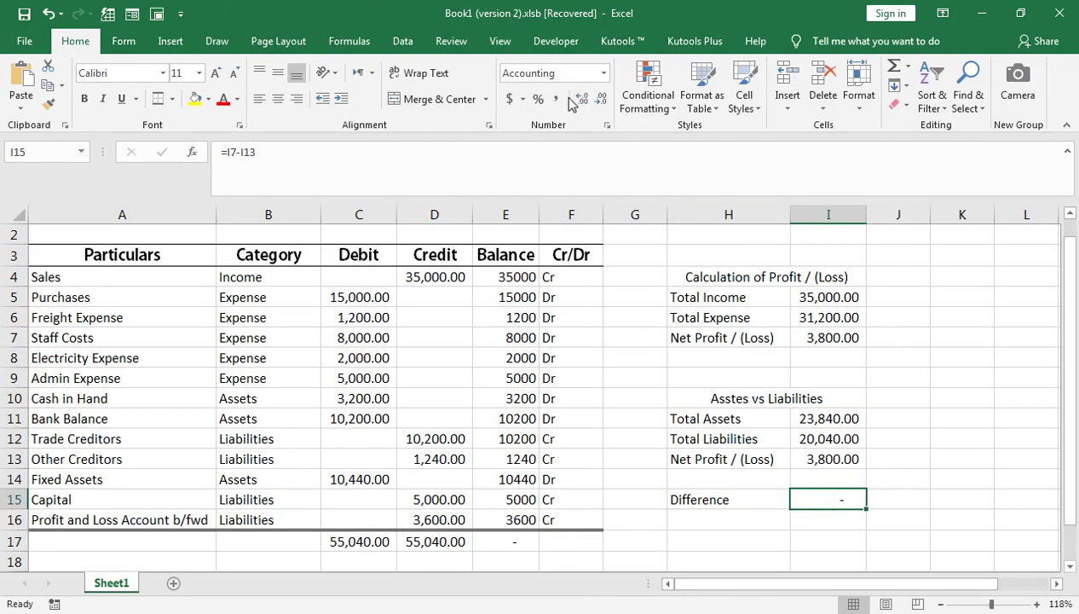
left_click(516, 279)
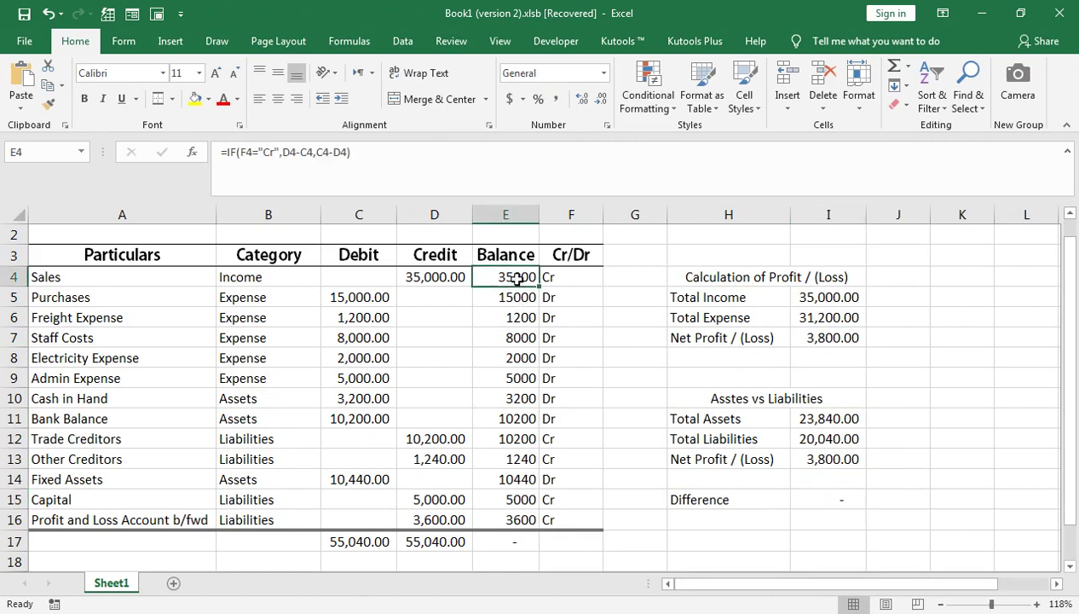
key("ctrl+shift+Down")
key("shift+Up")
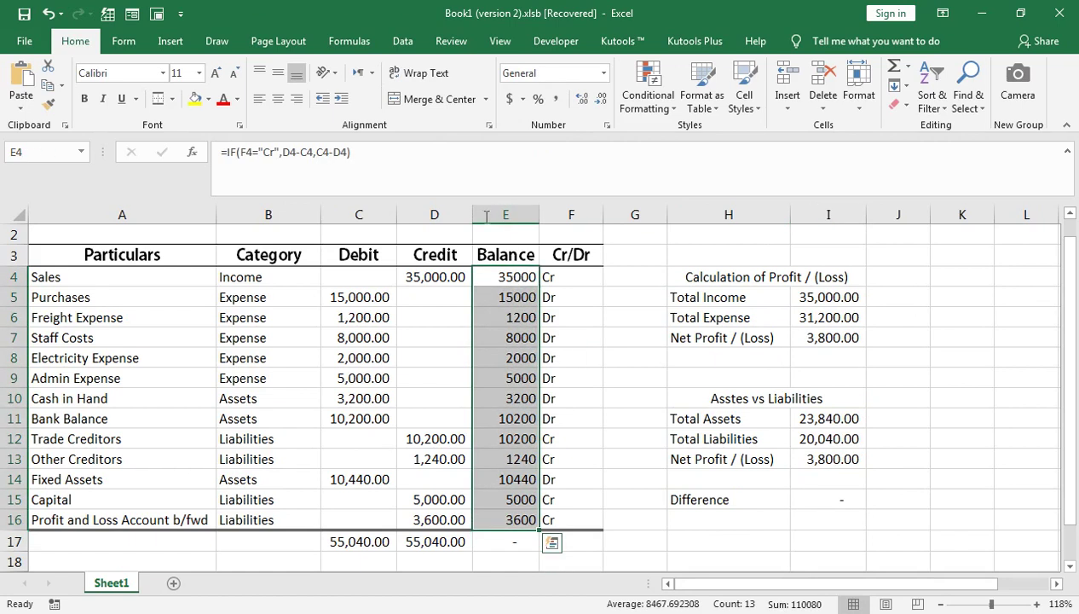
left_click(553, 100)
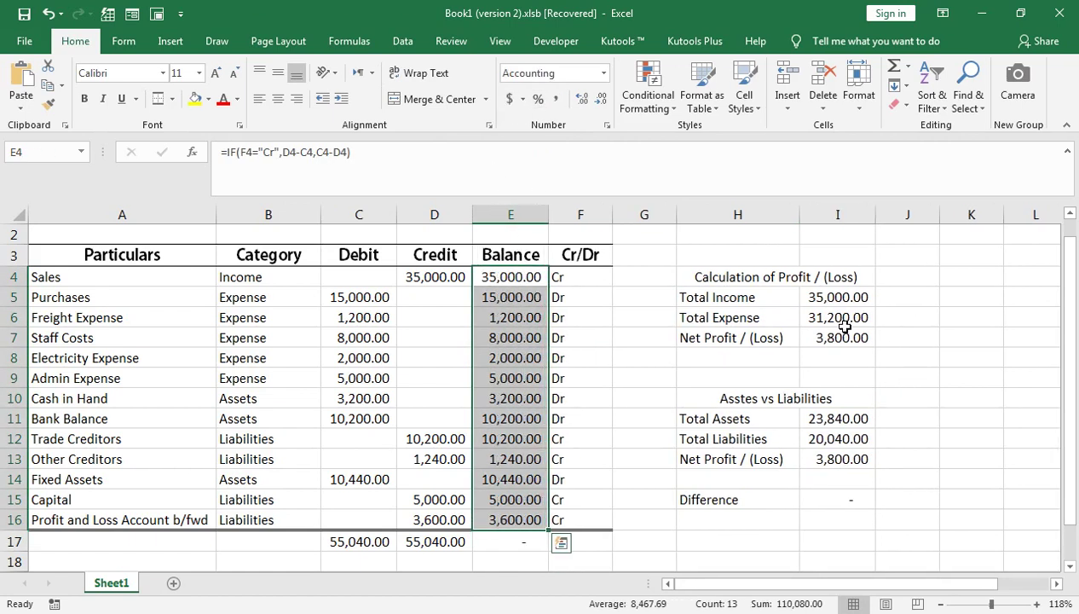
Bold the two panel headings and both Net Profit / (Loss) labels
left_click(784, 290)
left_click(766, 274)
left_click(733, 338, "ctrl")
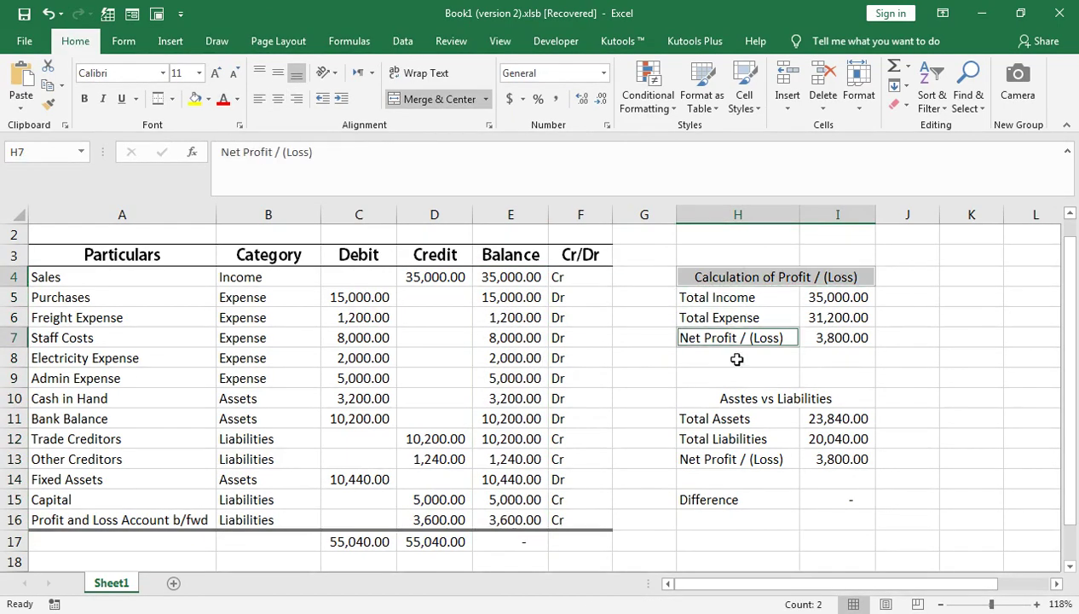
left_click(748, 395, "ctrl")
left_click(706, 461, "ctrl")
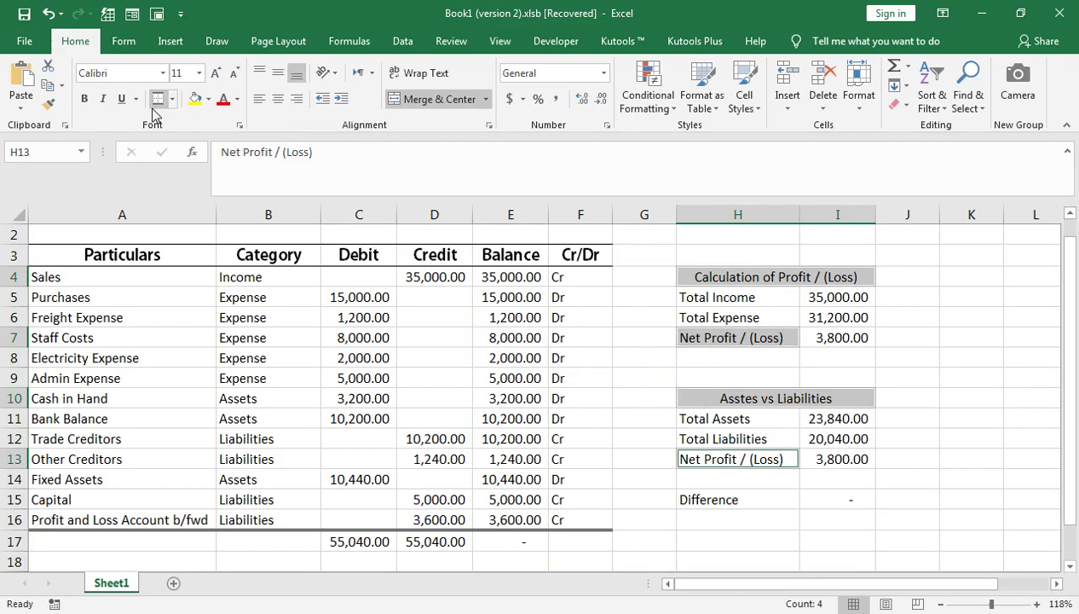
key("ctrl+b")
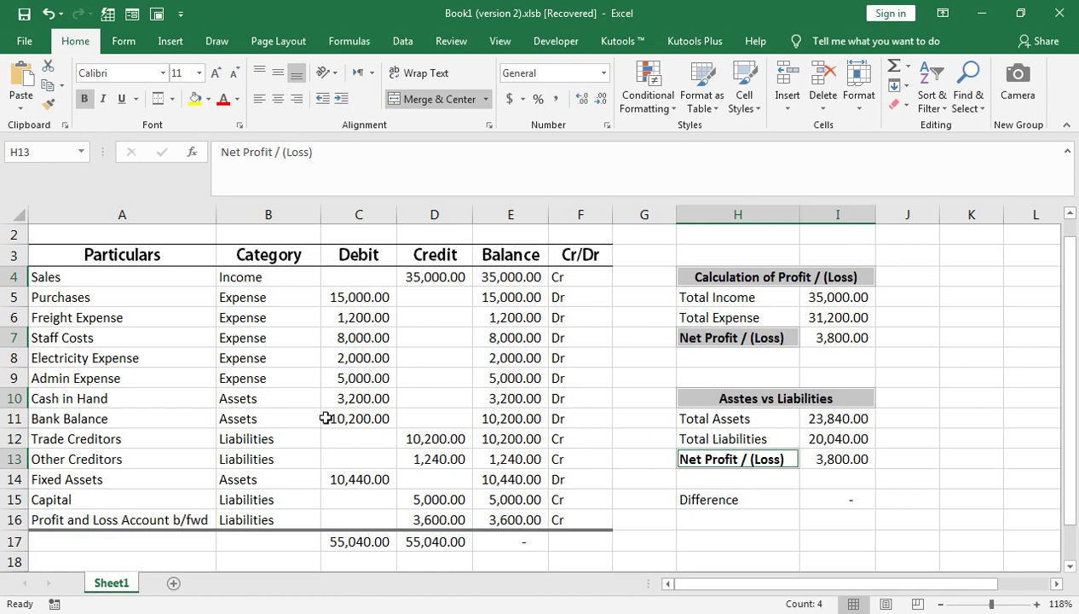
Switch to the YouTube channel's Videos page in Chrome from the taskbar preview
mouse_move(254, 604)
left_click(333, 520)
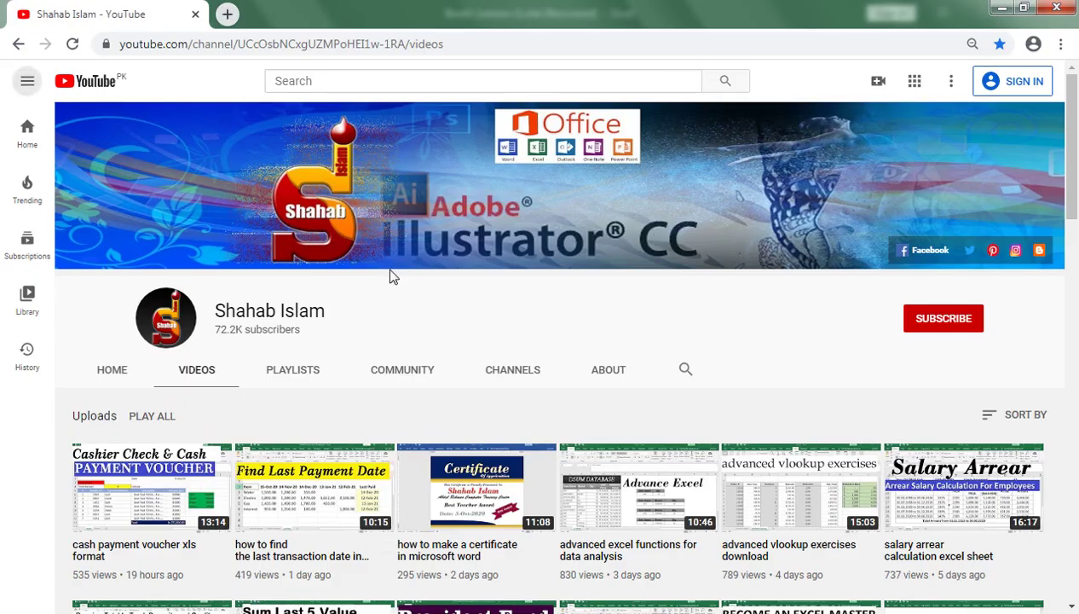